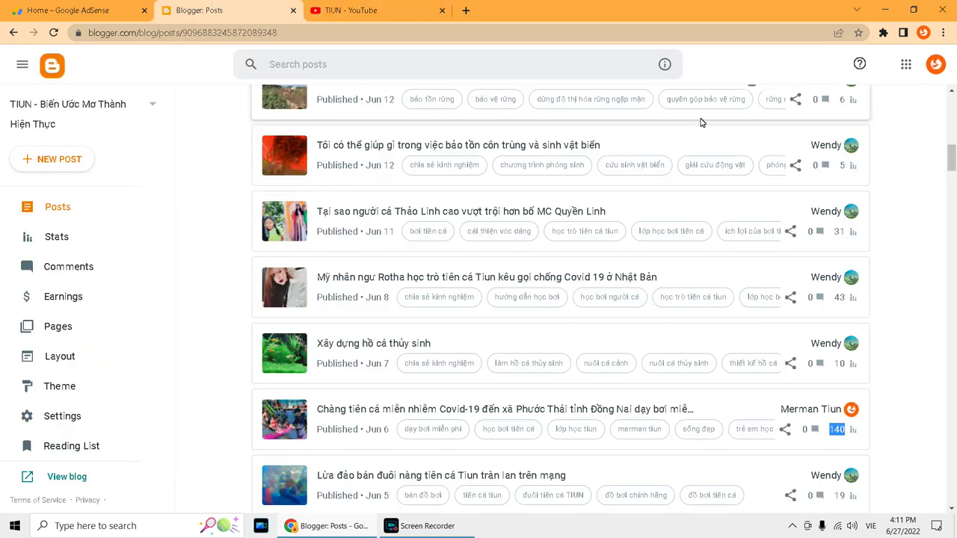
Start a new blog post and get its title ready for entry
left_click_drag(952, 157, 954, 107)
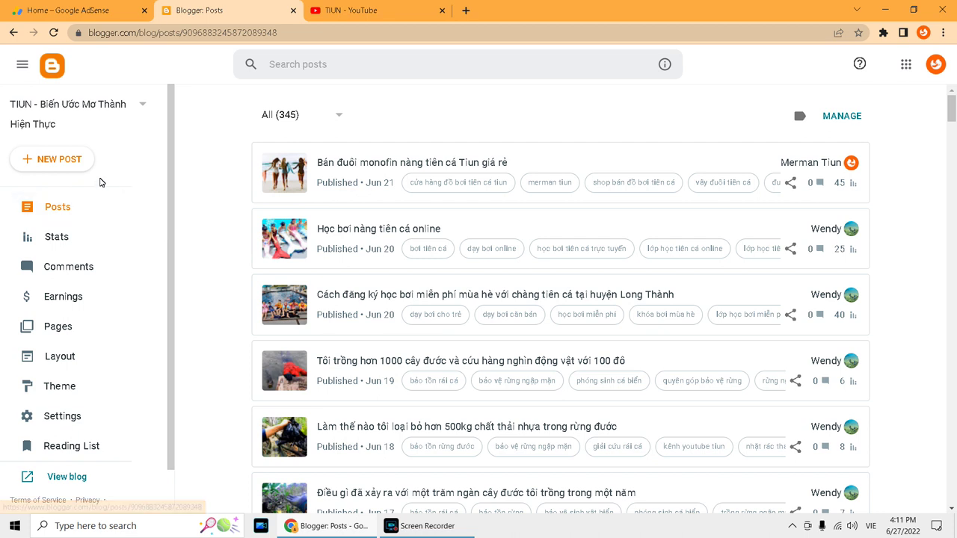
left_click(67, 160)
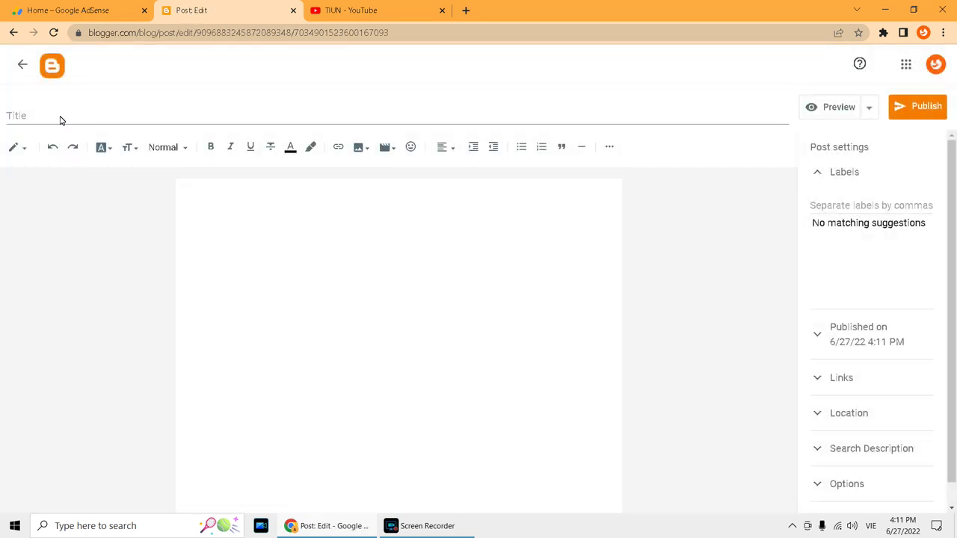
left_click(61, 117)
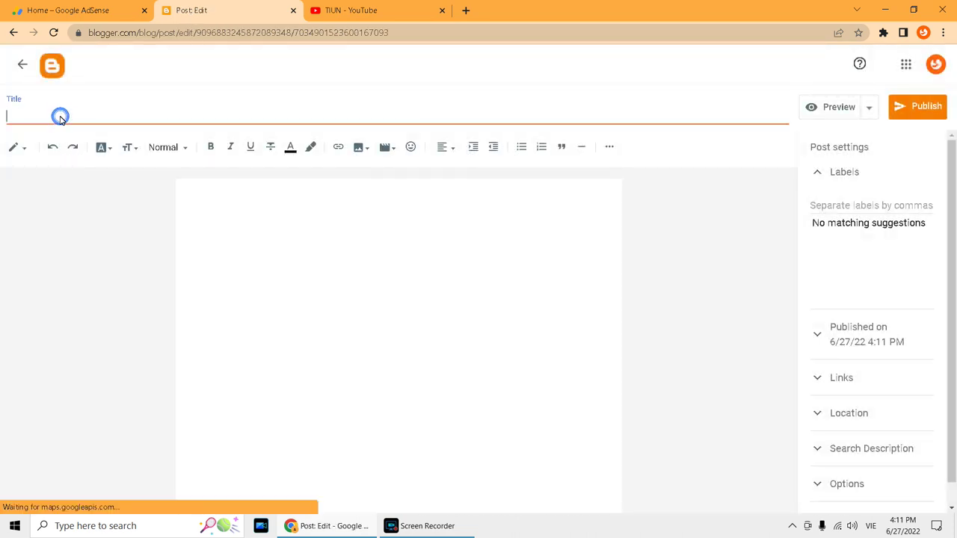
On YouTube, open the Shorts video linked in the TIUN channel's newest community post and pause it
left_click(376, 5)
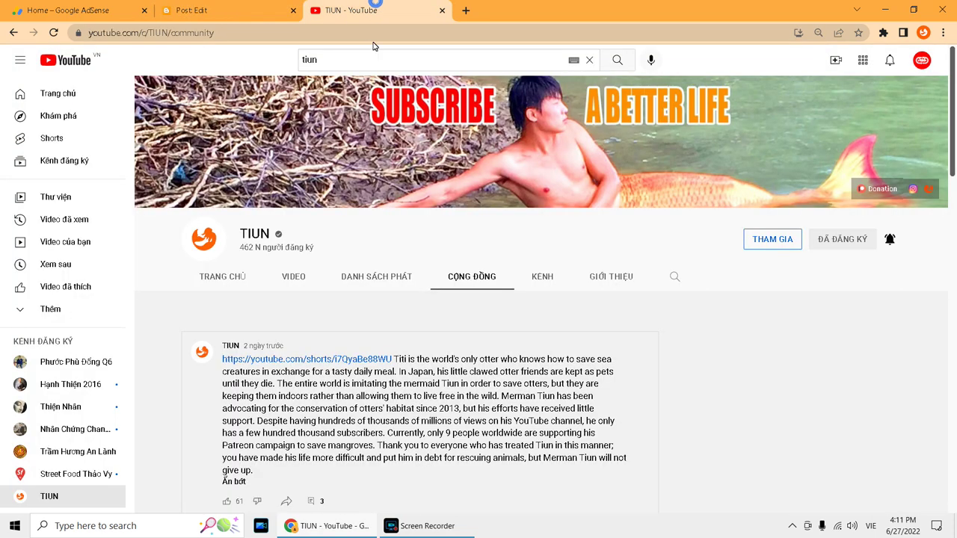
left_click(336, 365)
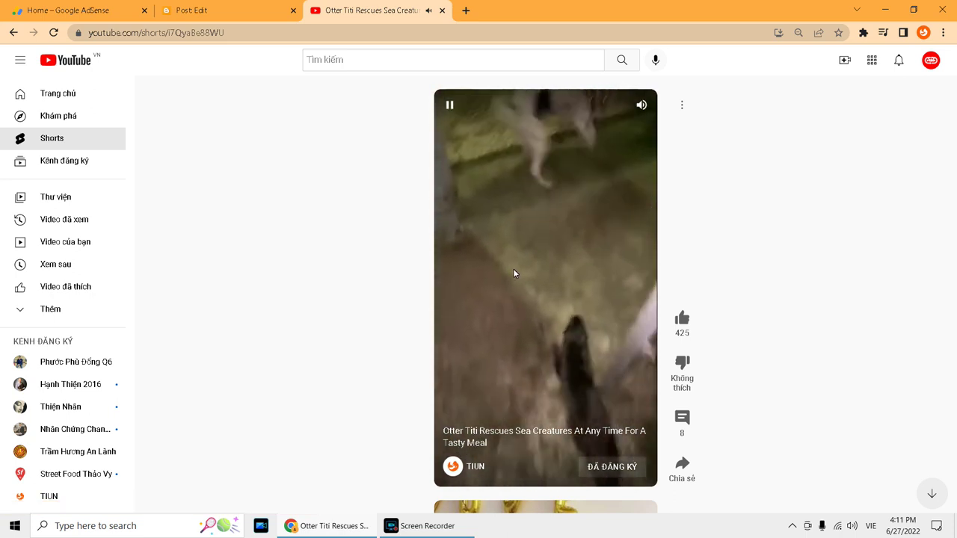
left_click(450, 105)
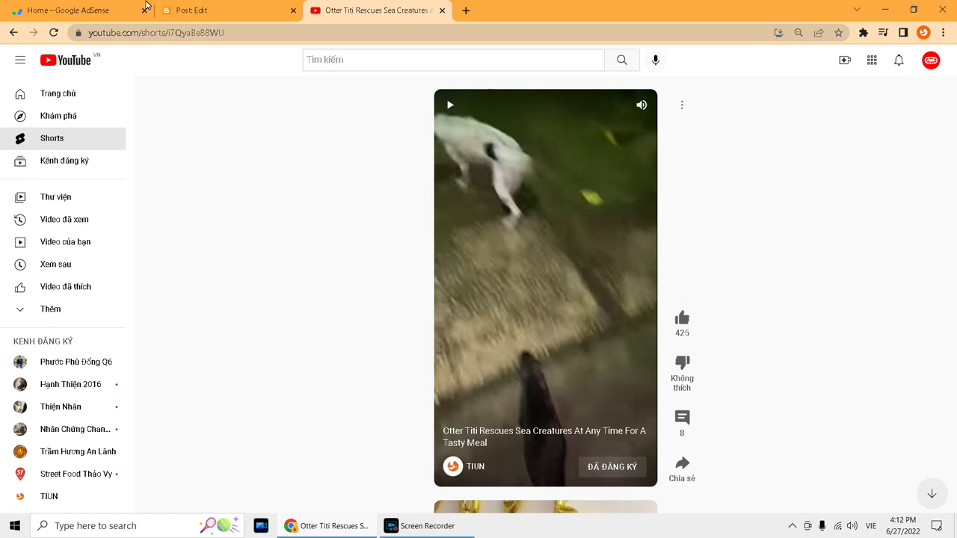
Return to the Blogger post and title it "Rái Cá Titi Giải Cứu Sinh Vật Biển Bất Kể Ngày Đêm Để Đổi Lấy Bữa Ăn Ngon"
left_click(210, 6)
left_click(207, 116)
type("Ra")
type("i Cá Ti")
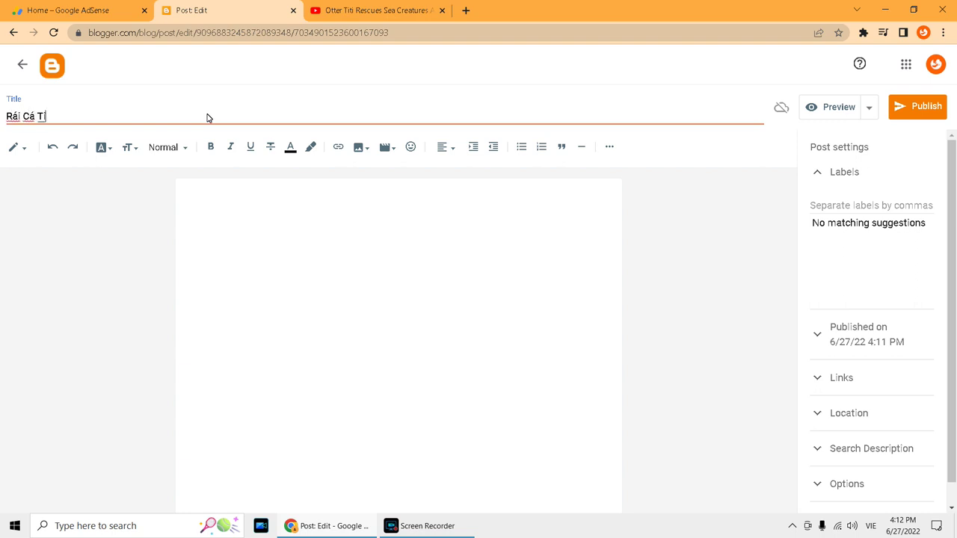
type("ti Giải Cứu Sinh Vat Bien ")
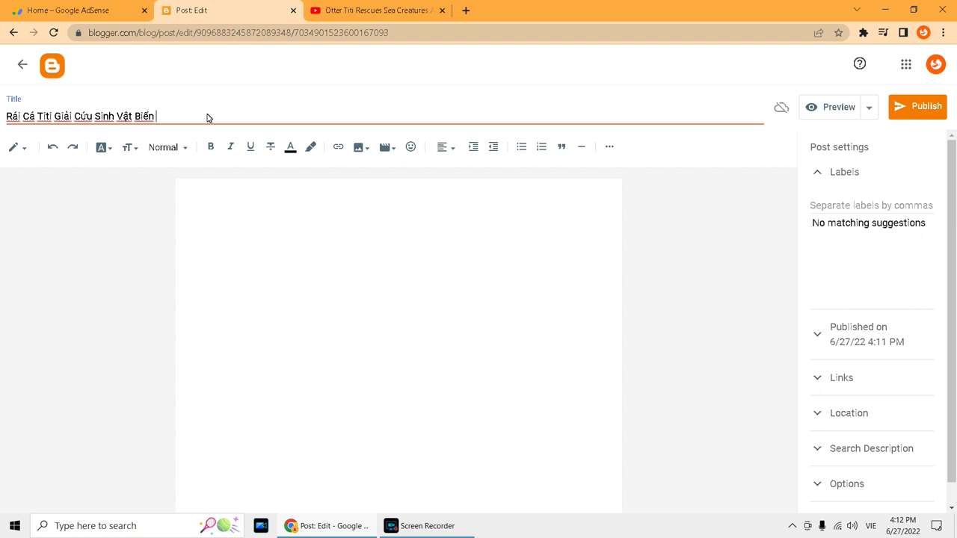
type("Ba")
type("t ")
type("Kể Ngà")
type("y Đêm ")
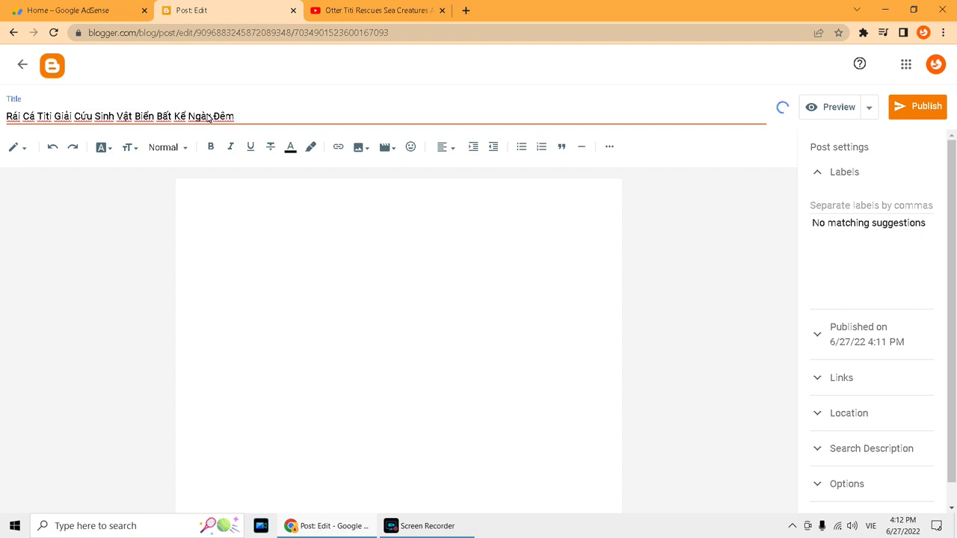
type("Đe")
type(" Đổi La")
type("Bưa")
type(" Ăn Ngon")
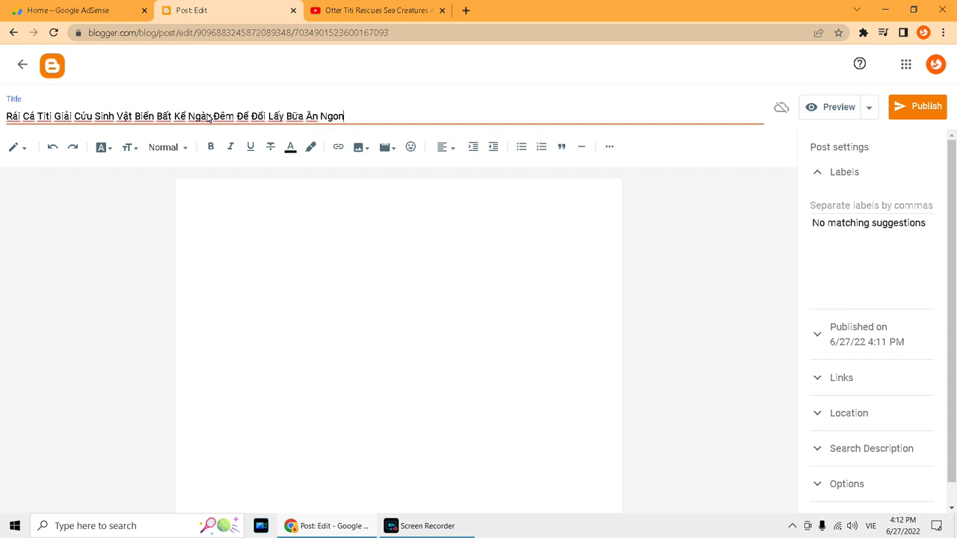
Go back to the TIUN community page on YouTube and copy the newest post's full text, without its video link
left_click(274, 206)
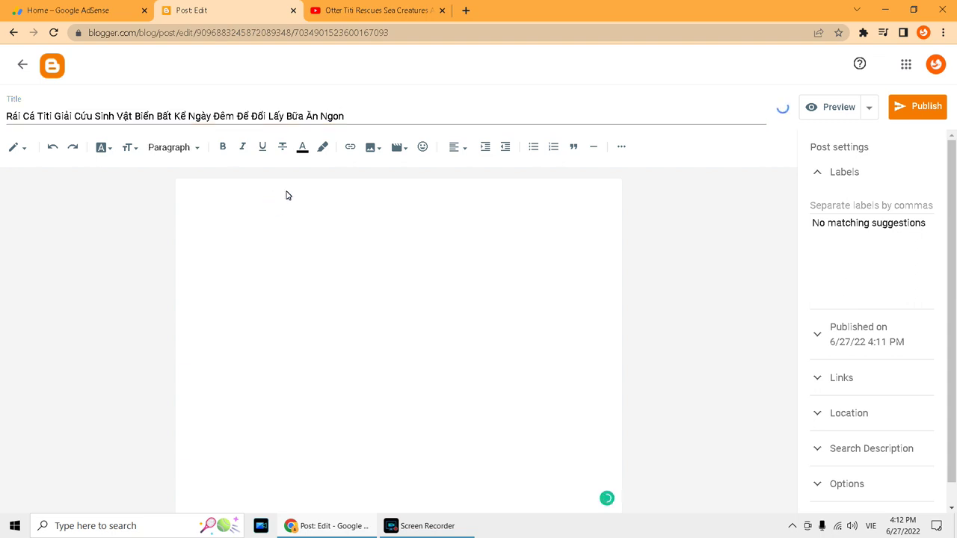
left_click(358, 6)
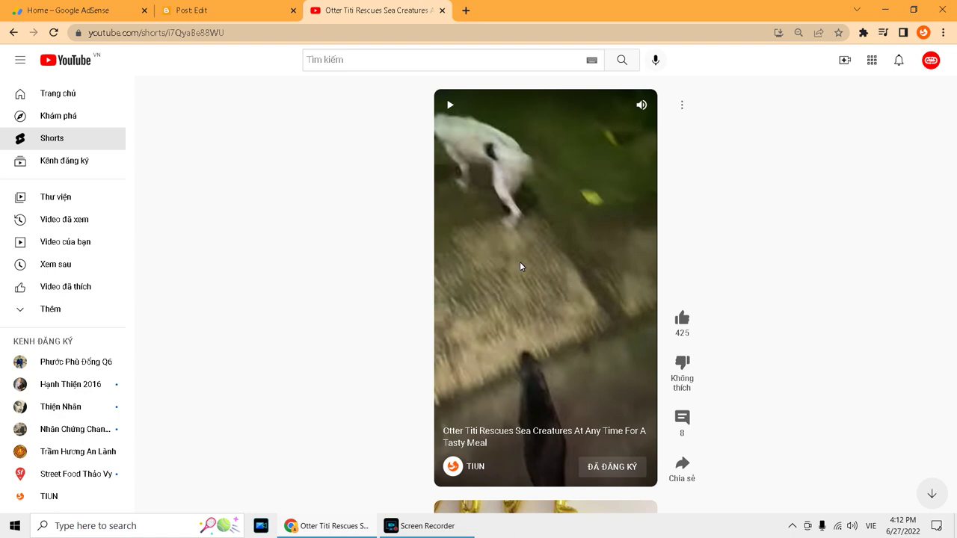
left_click(14, 32)
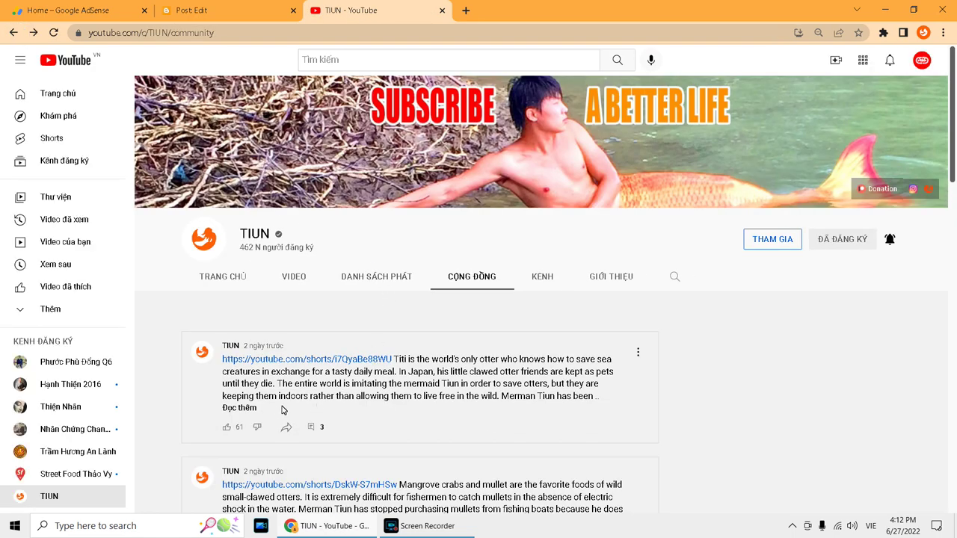
left_click(247, 408)
left_click_drag(395, 359, 368, 473)
key("ctrl+c")
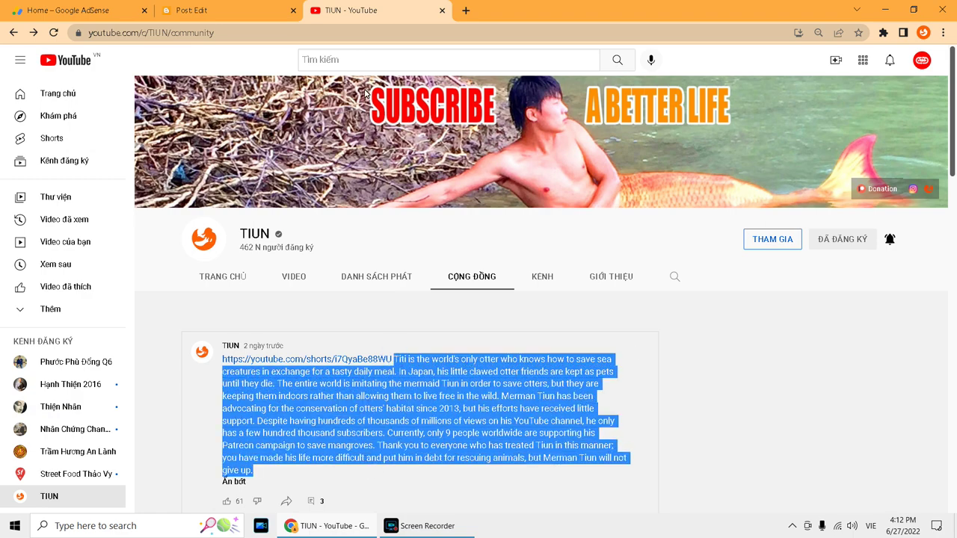
Find Google Dịch in a new browser tab and translate the copied English text into Vietnamese
left_click(379, 33)
key("ctrl+t")
type("google ")
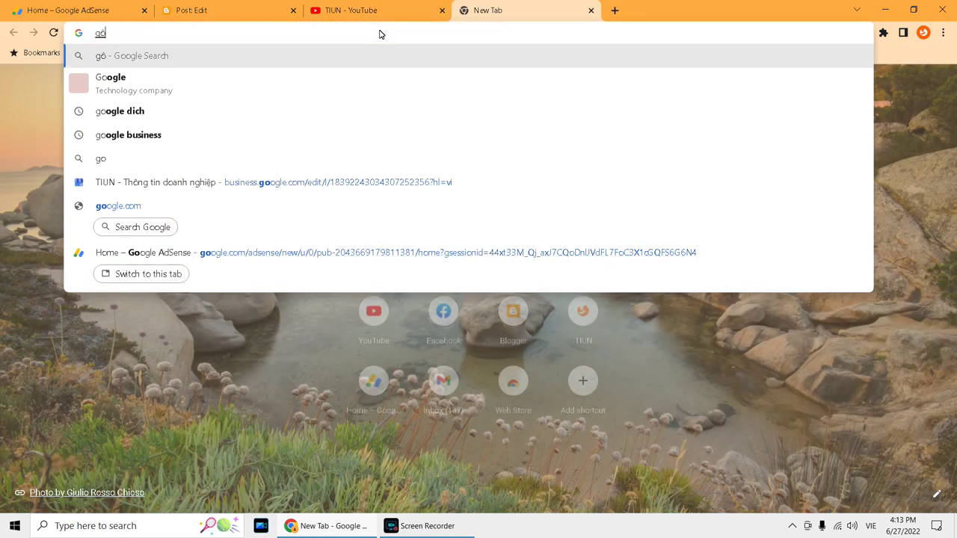
type("dich")
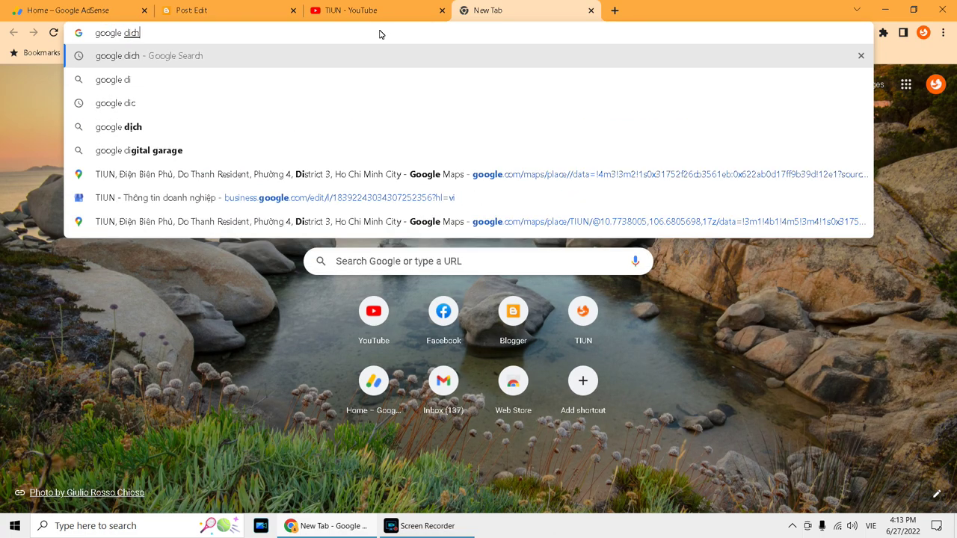
key("Return")
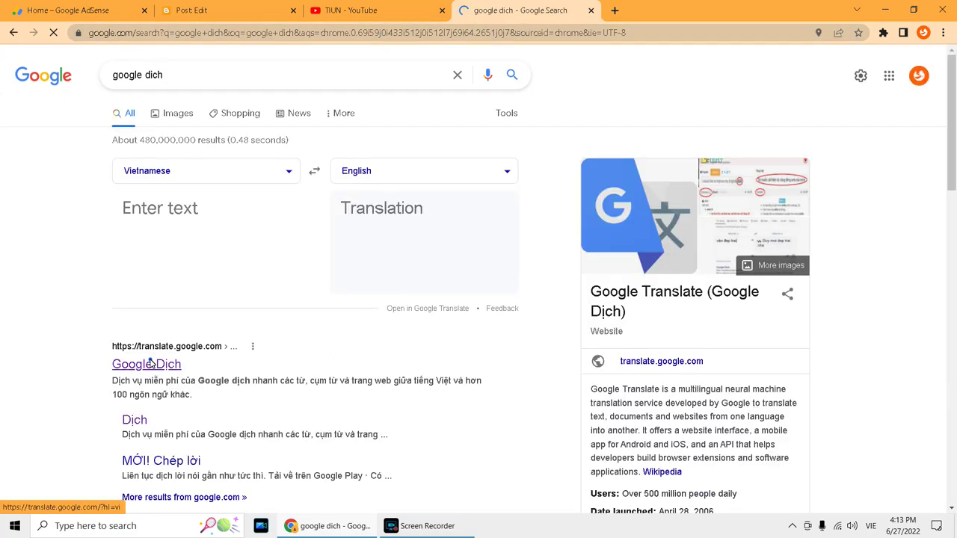
left_click(148, 364)
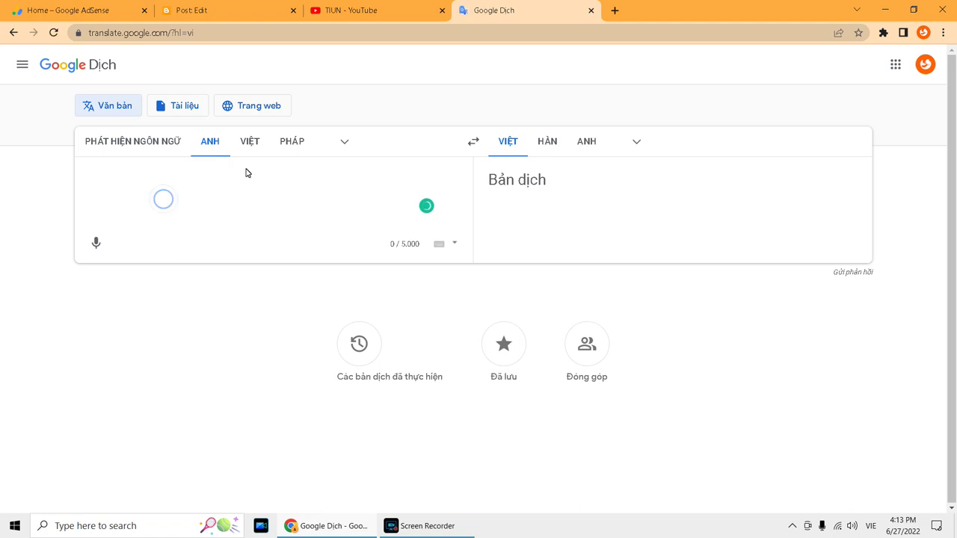
key("ctrl+v")
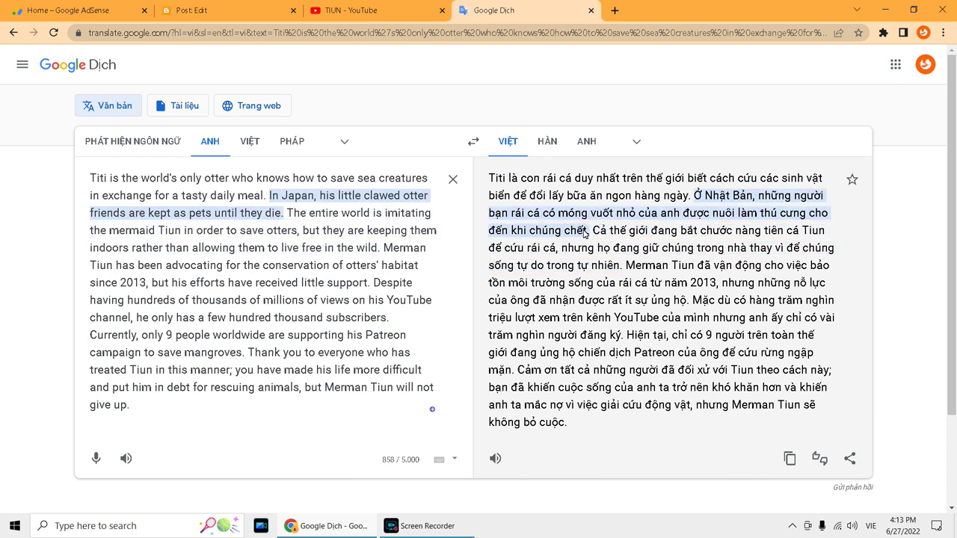
Copy the complete Vietnamese translation and paste it into the body of the Blogger post
left_click_drag(591, 235, 489, 178)
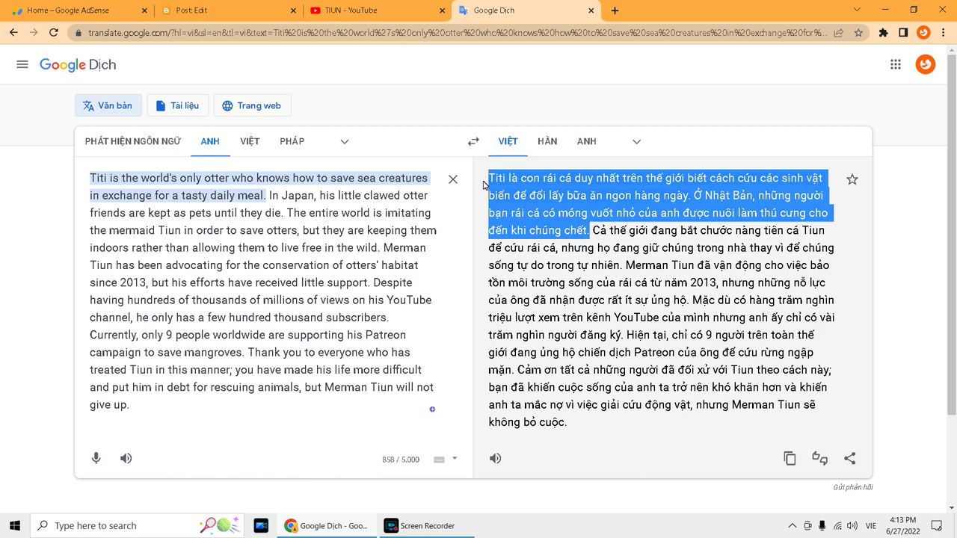
left_click(789, 459)
left_click(191, 10)
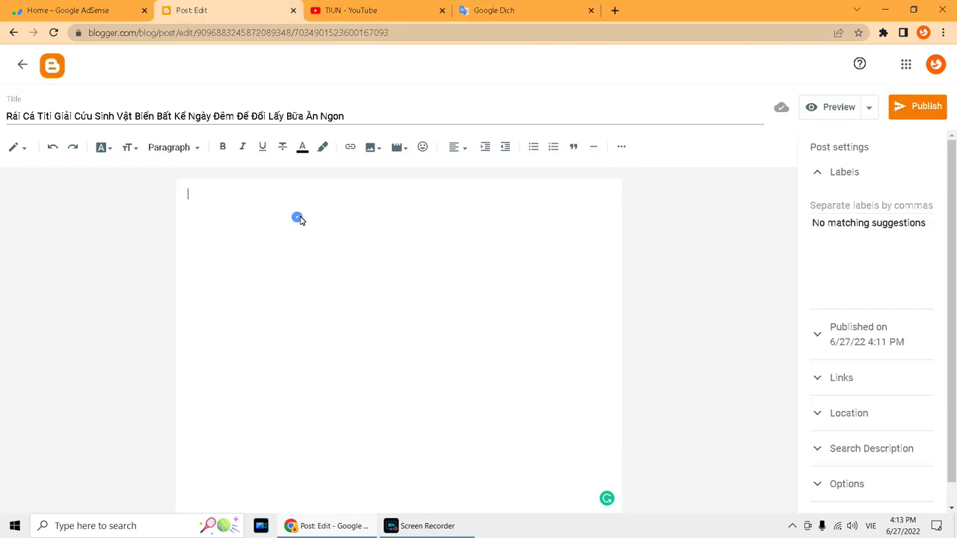
key("ctrl+v")
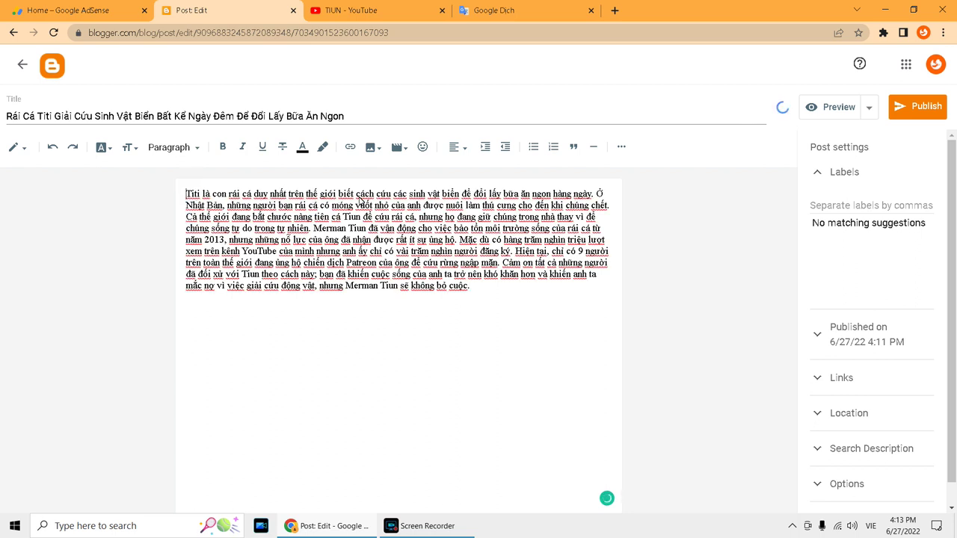
Shorten the wording in the first body sentence to "biết cứu sinh vật biển", removing "cách" and "các"
double_click(396, 195)
key("BackSpace")
key("BackSpace")
key("BackSpace")
key("BackSpace")
key("BackSpace")
key("BackSpace")
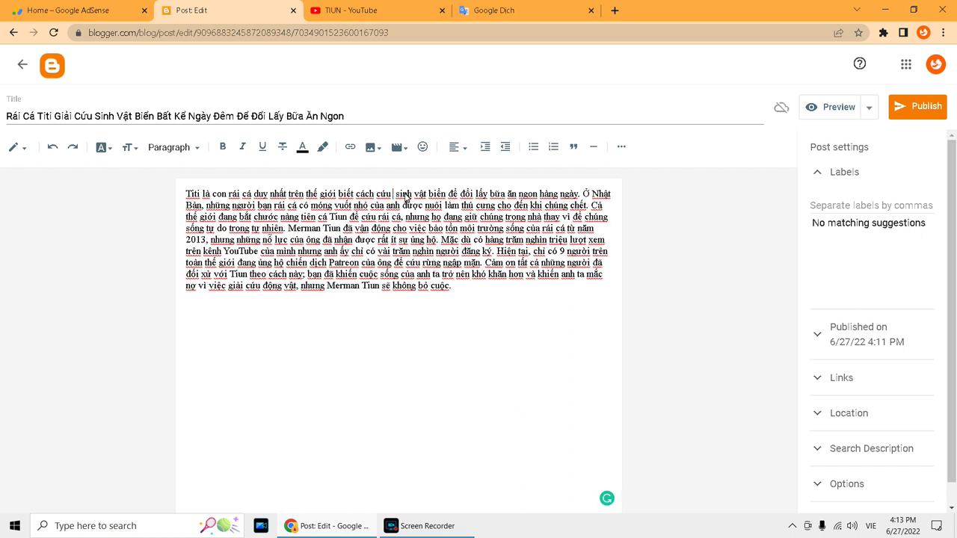
type("cứu")
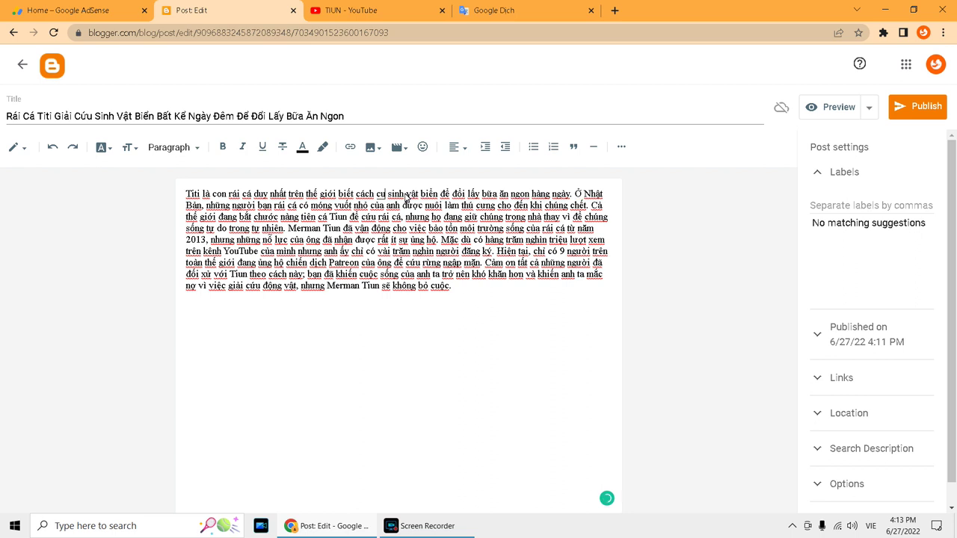
left_click(378, 196)
key("BackSpace")
key("BackSpace")
key("BackSpace")
key("BackSpace")
key("BackSpace")
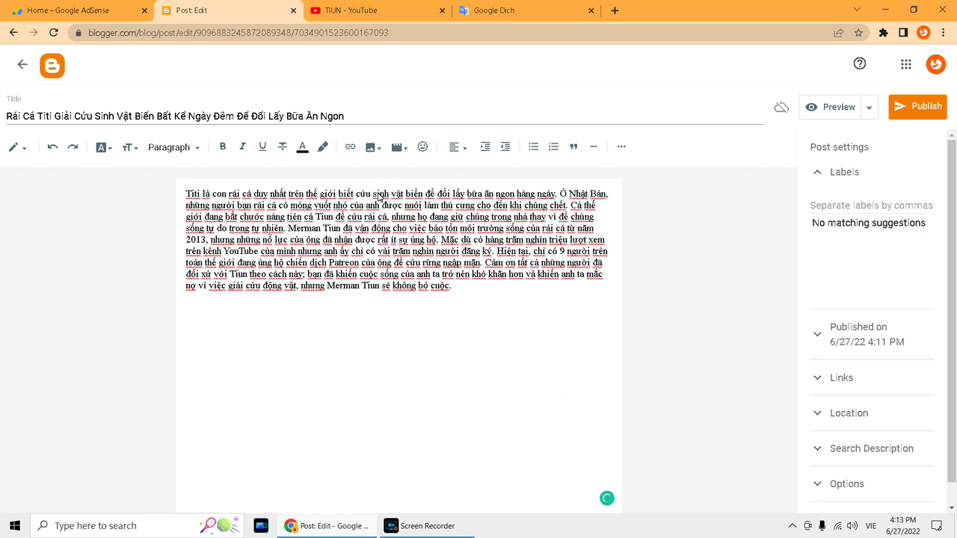
Rewrite the second body sentence as "Trong khi ở Nhật Bản đồng loại của rái cá Titi bắt làm thú cưng cho đến chết"
left_click(438, 196)
left_click_drag(560, 194, 612, 195)
left_click(611, 195)
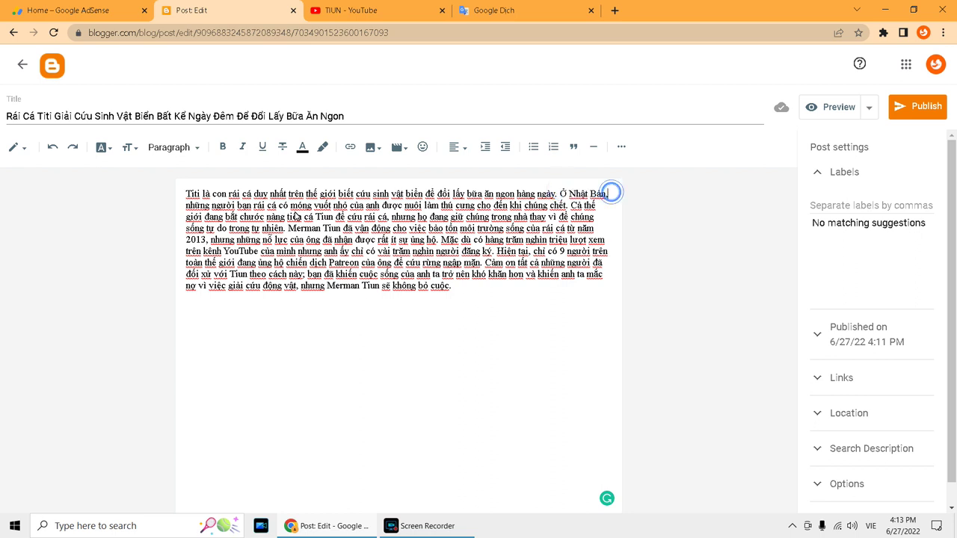
left_click_drag(187, 208, 384, 208)
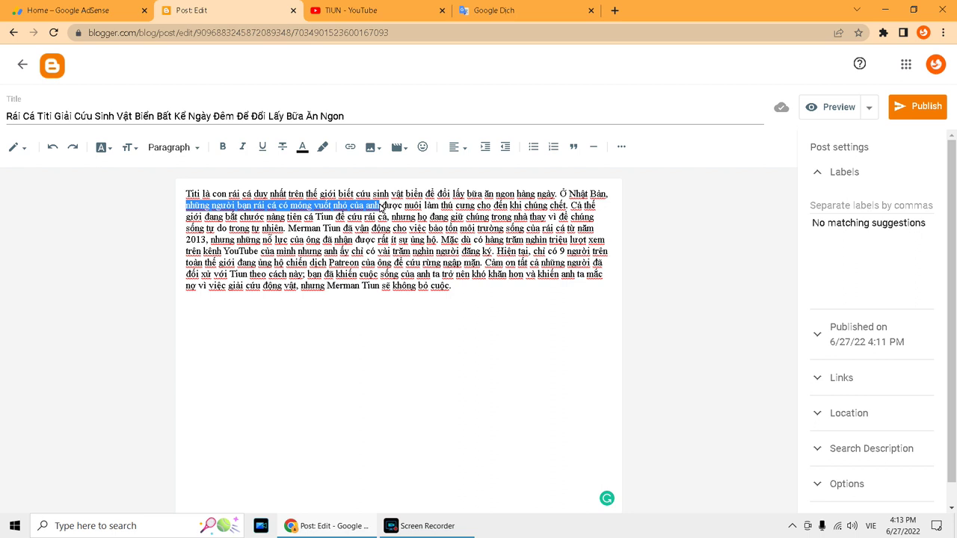
left_click_drag(562, 196, 568, 211)
type("Tr")
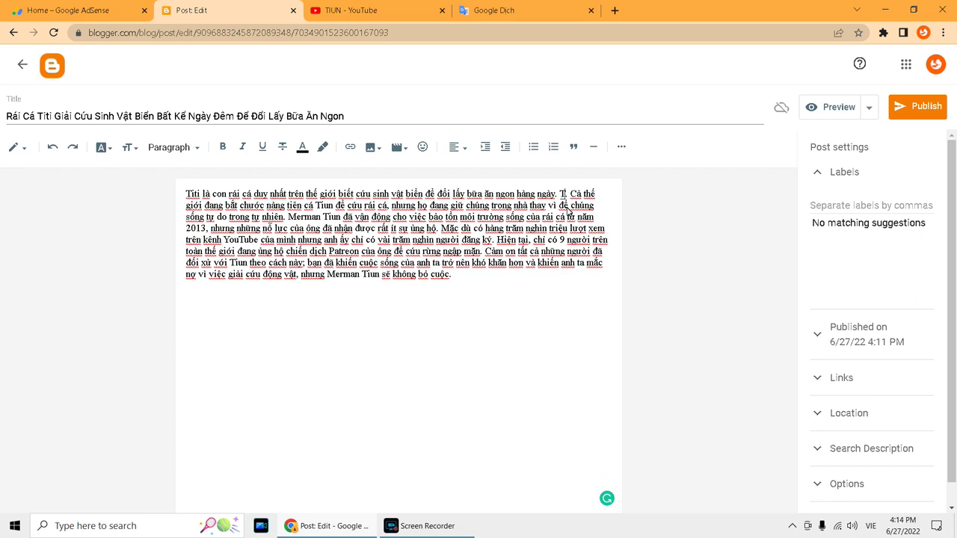
type("ong khi ở N")
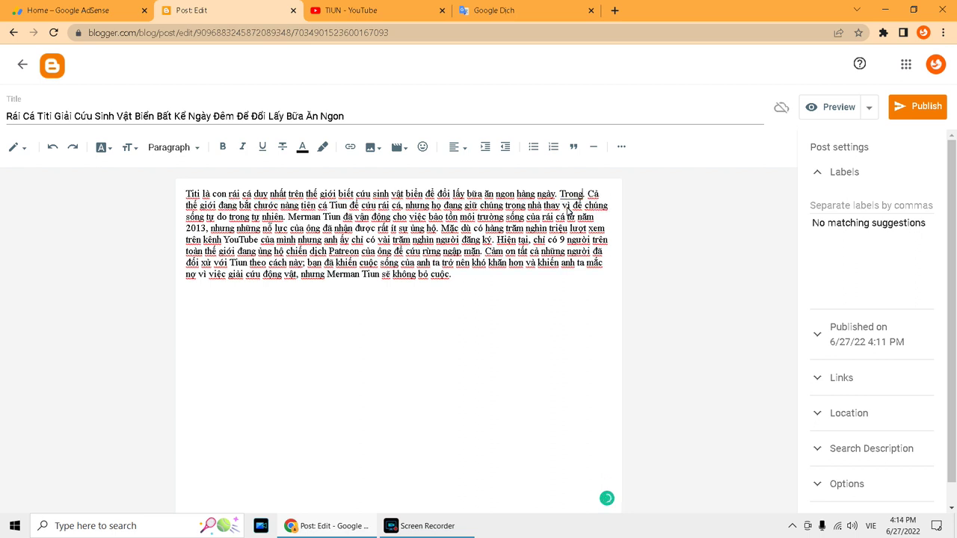
type("hật Bản đo")
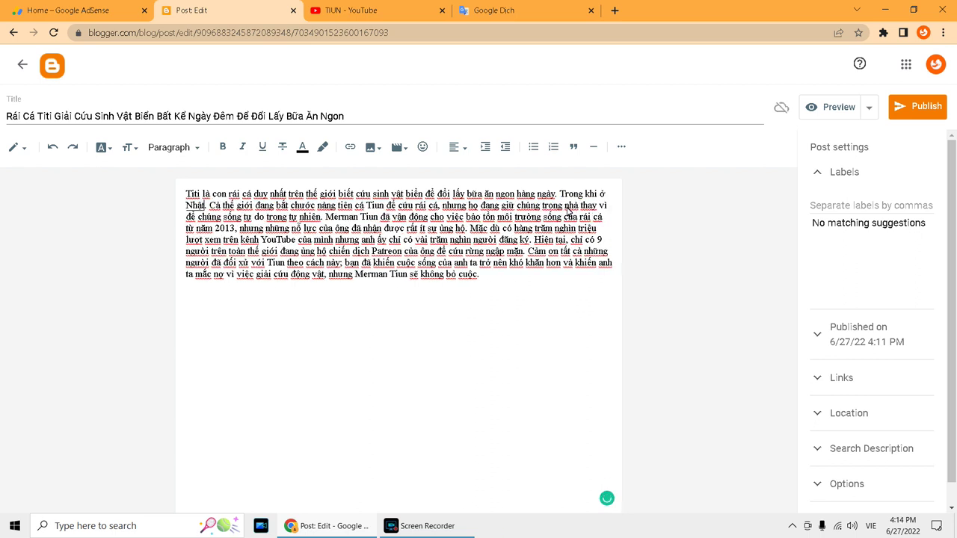
type("ng")
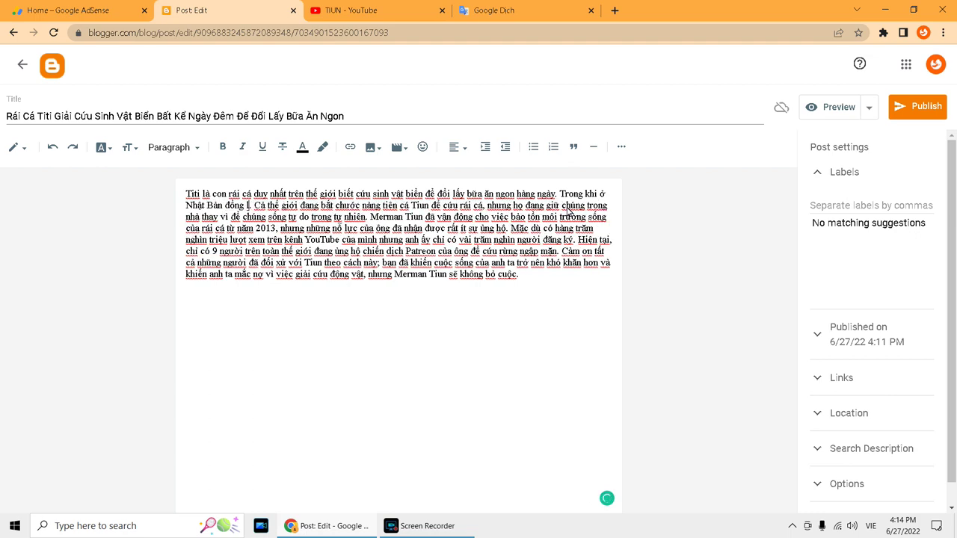
type(" loại của rái cá Titi bắt")
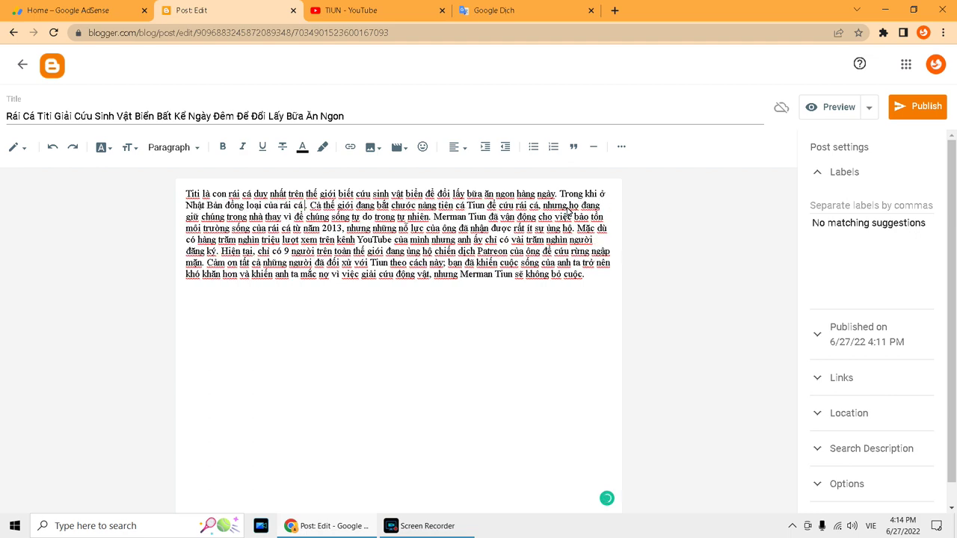
type(" làm thú cư")
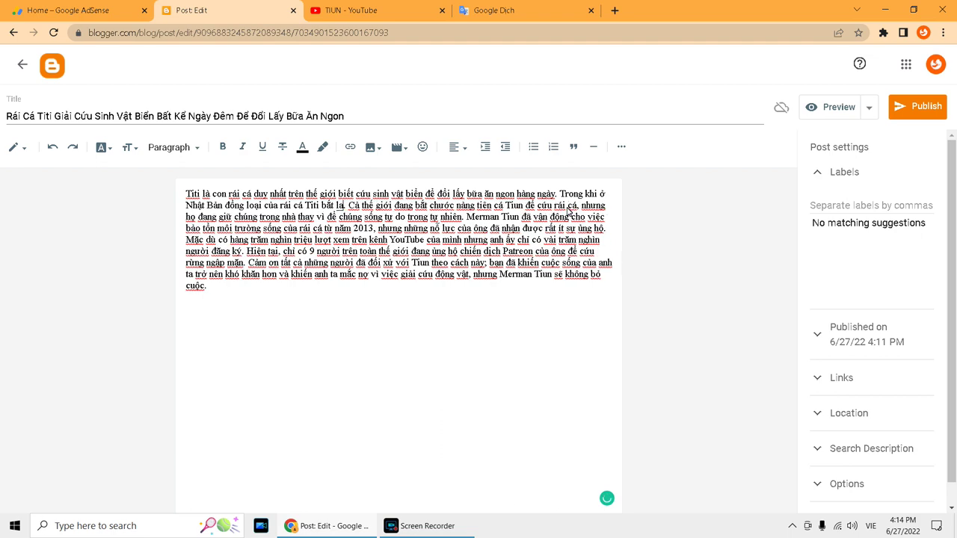
type("ng")
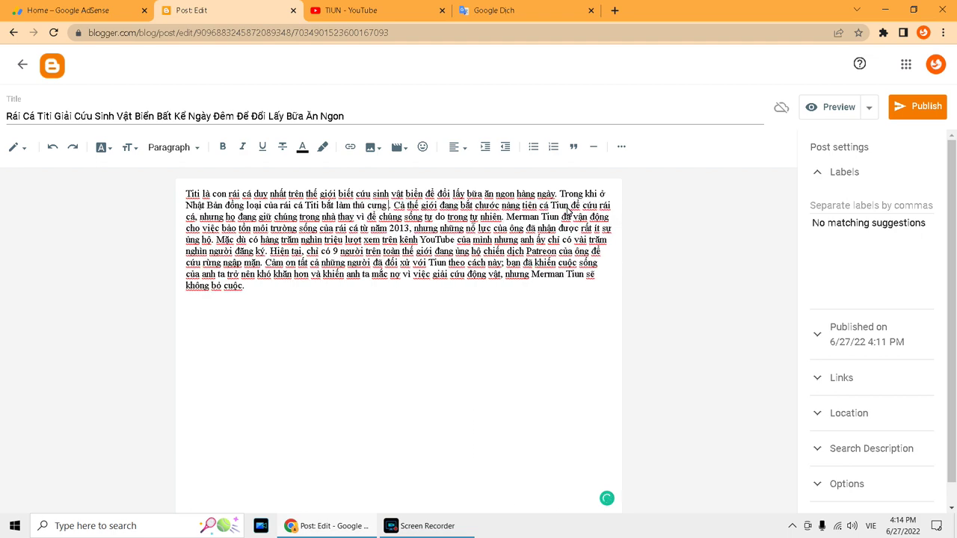
type(" cho đến ch")
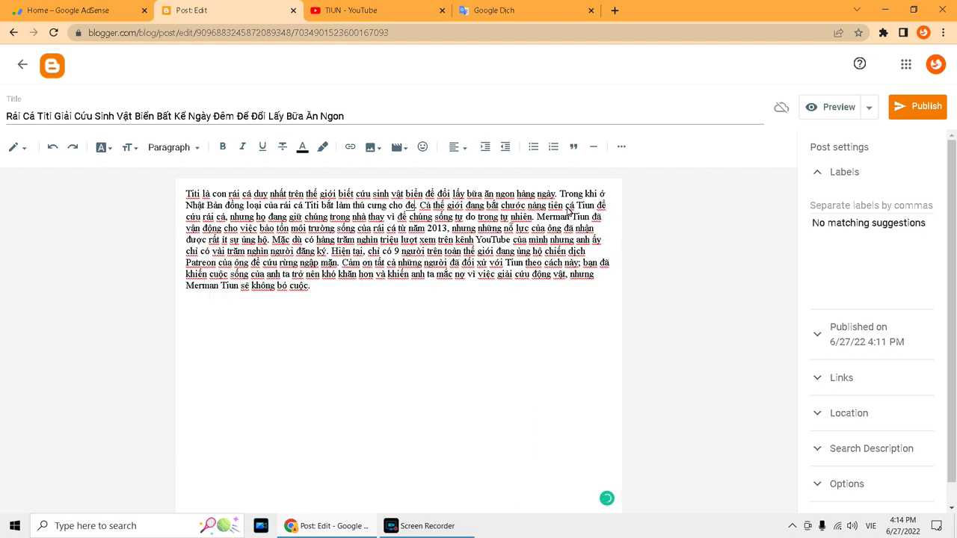
type("ết")
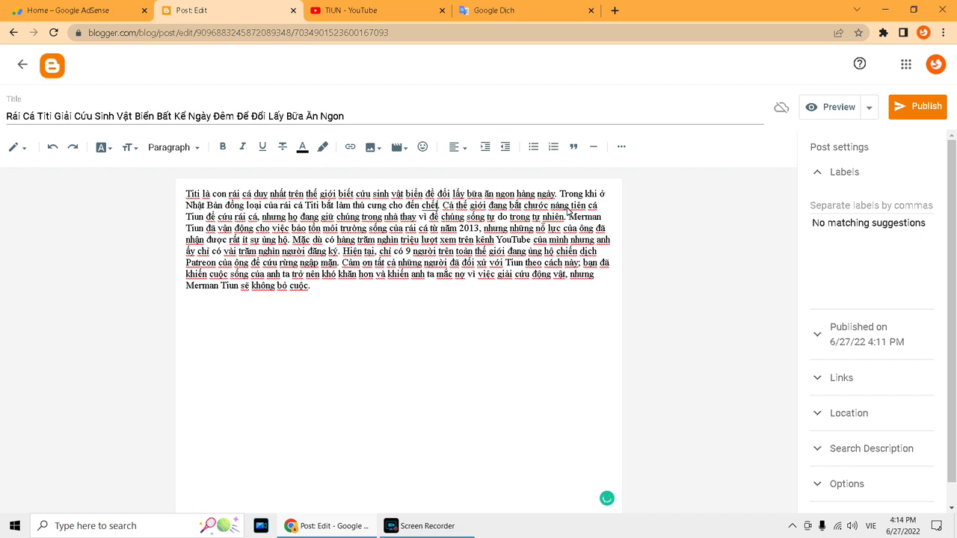
Replace the word "bắt" before "làm thú cưng" with "nuôi" in the second body sentence
double_click(328, 205)
type("nj")
type("ôi")
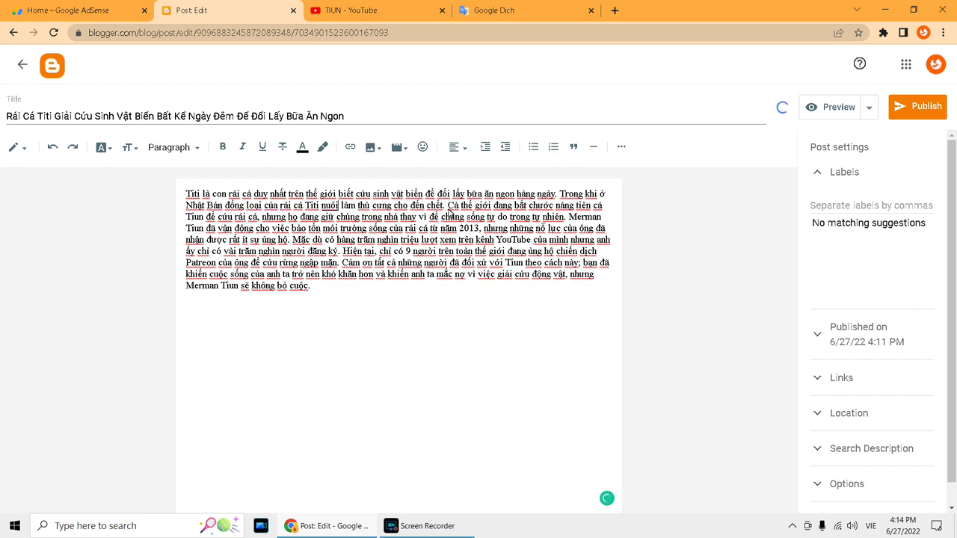
In the third sentence, change "nàng" to "chàng" and reword "để cứu rái cá" as "giải cứu rái cá"
double_click(573, 206)
type("chàng")
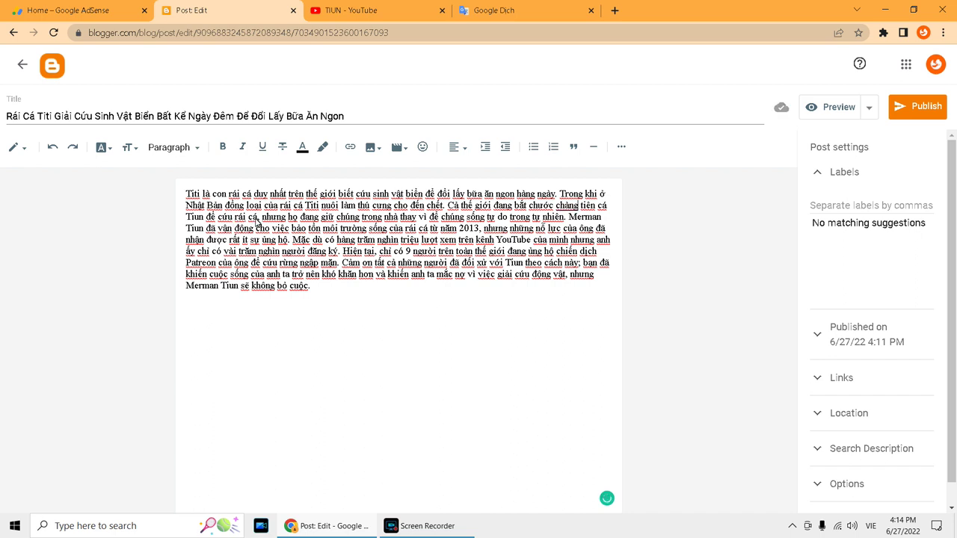
left_click_drag(258, 217, 206, 218)
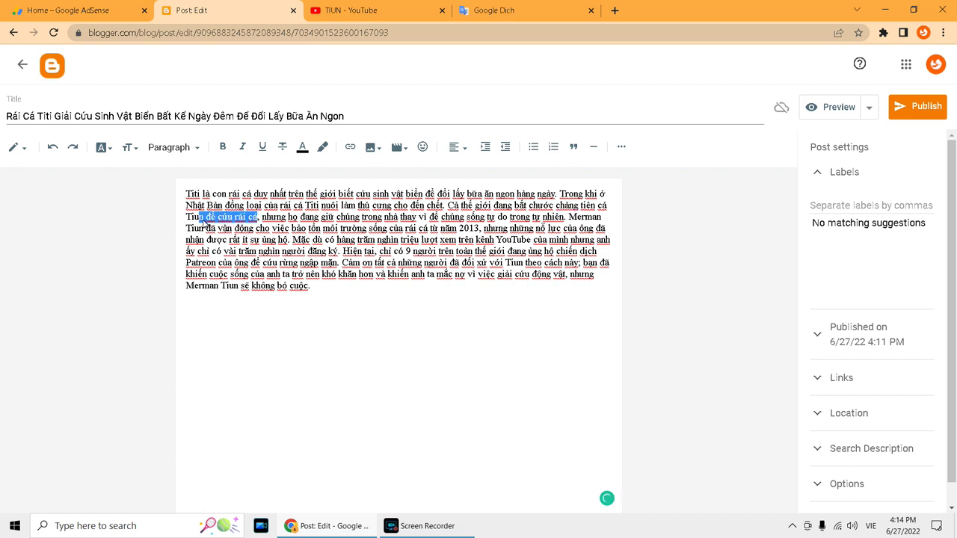
type("giải cứu t")
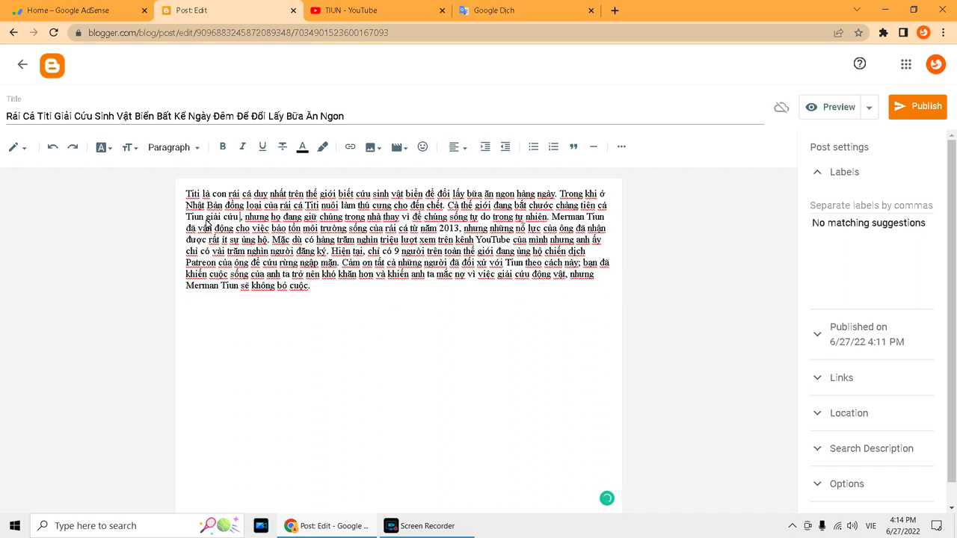
type("ái cá")
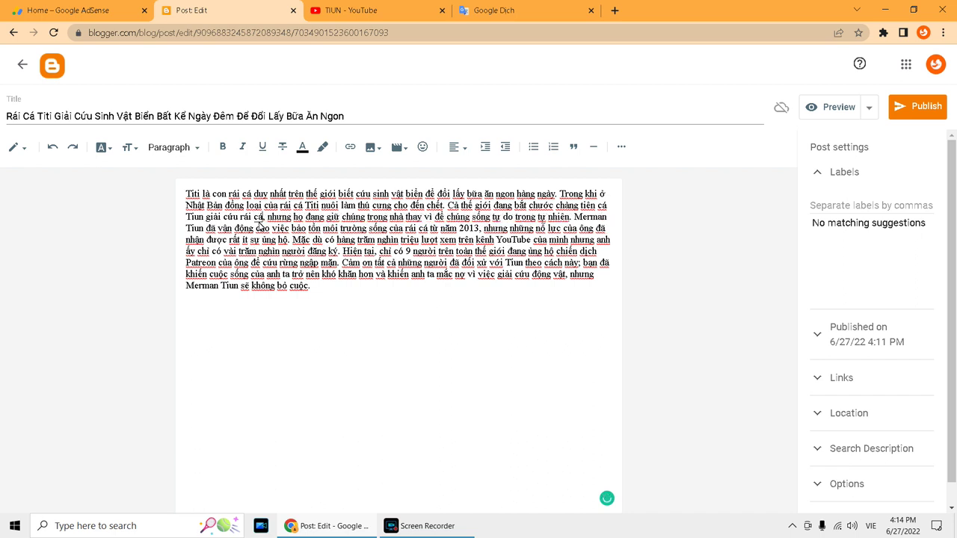
Replace the third sentence's ending after "nhưng" with "lại nuôi rái cá trong nhà chứ không nuôi ngoài tự nhiên như anh ấy"
left_click_drag(294, 218, 571, 225)
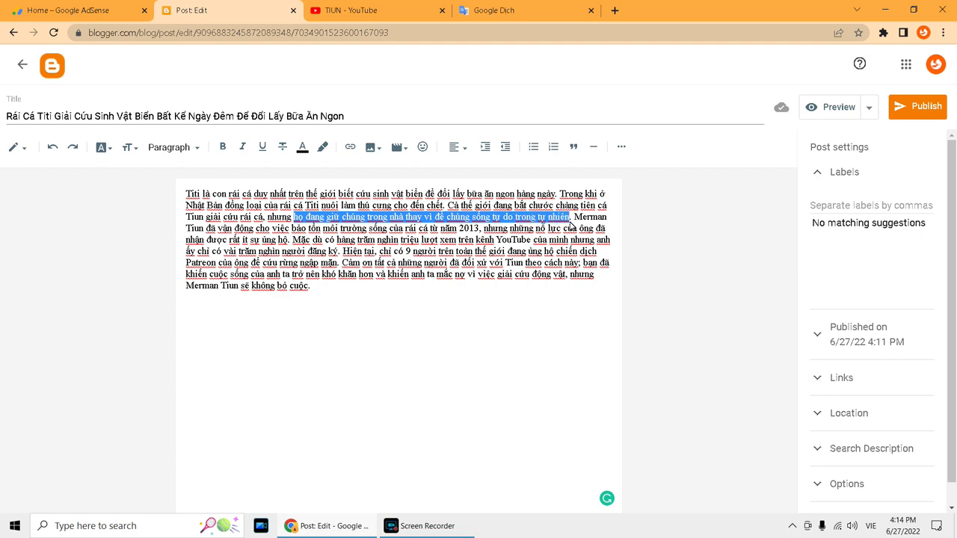
type("lại nuôi r")
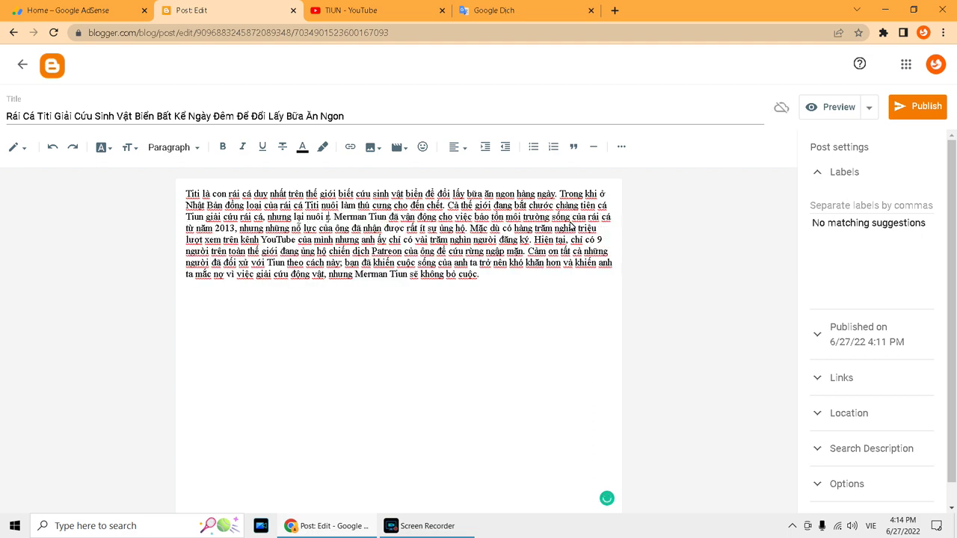
type("ái cá trong nhà chứ khỏ")
key("BackSpace")
key("BackSpace")
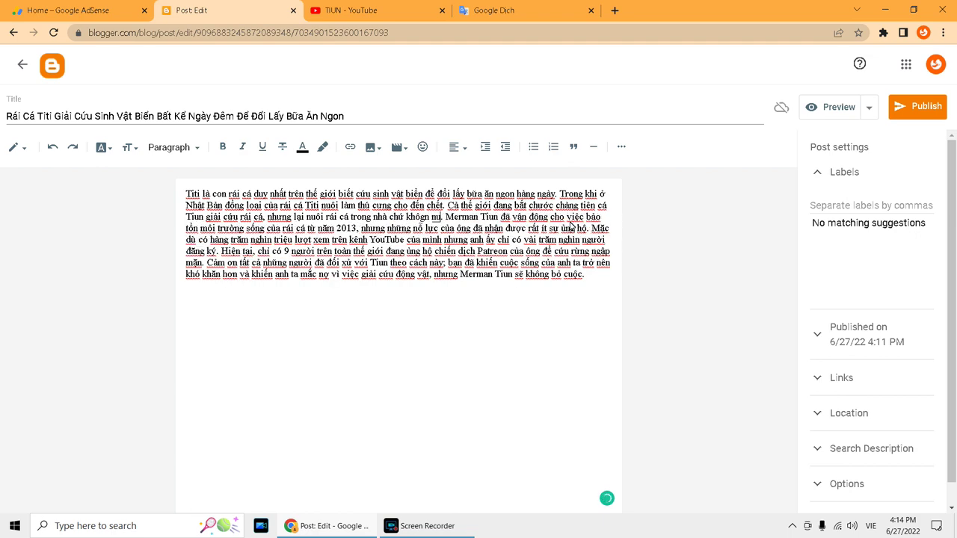
type("n")
type("uôi ngoài tự nhỉ")
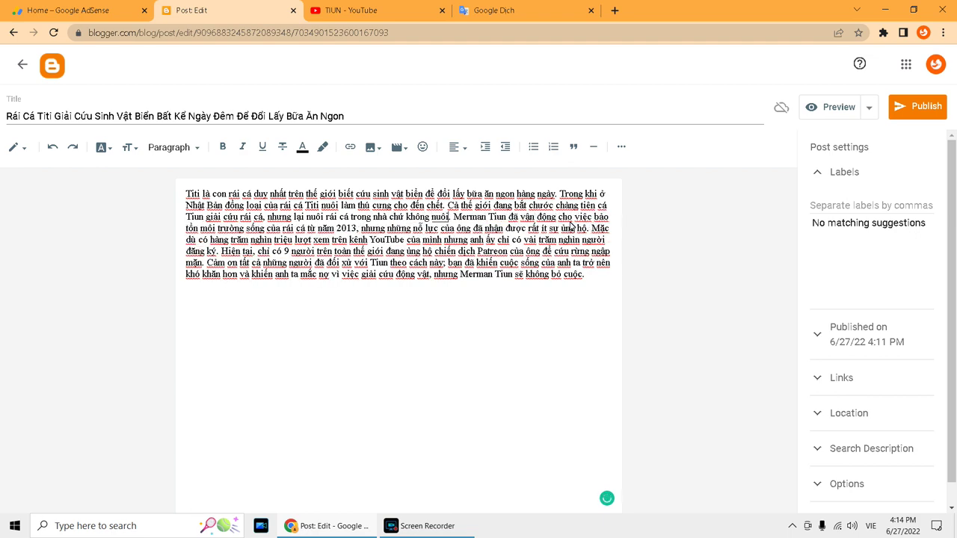
type("ên như ")
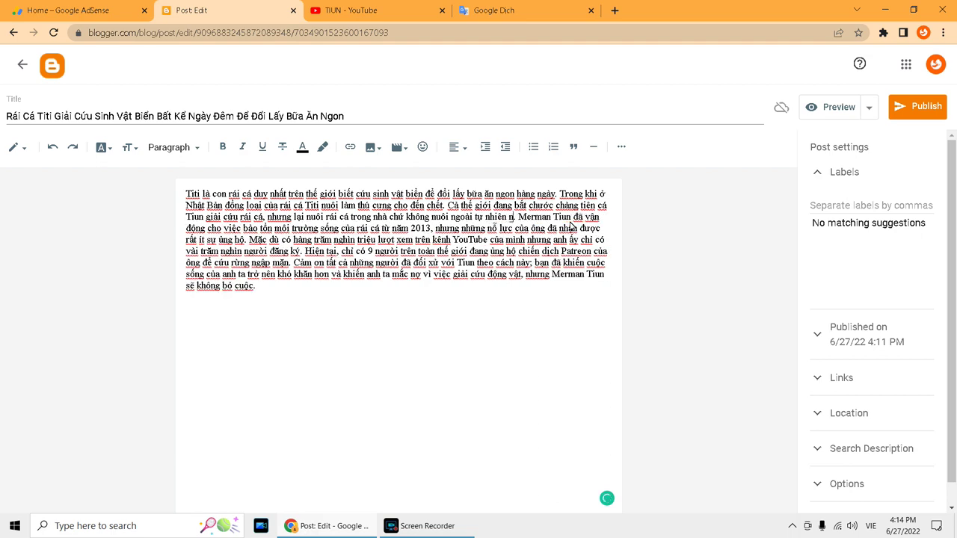
type("anh ấy")
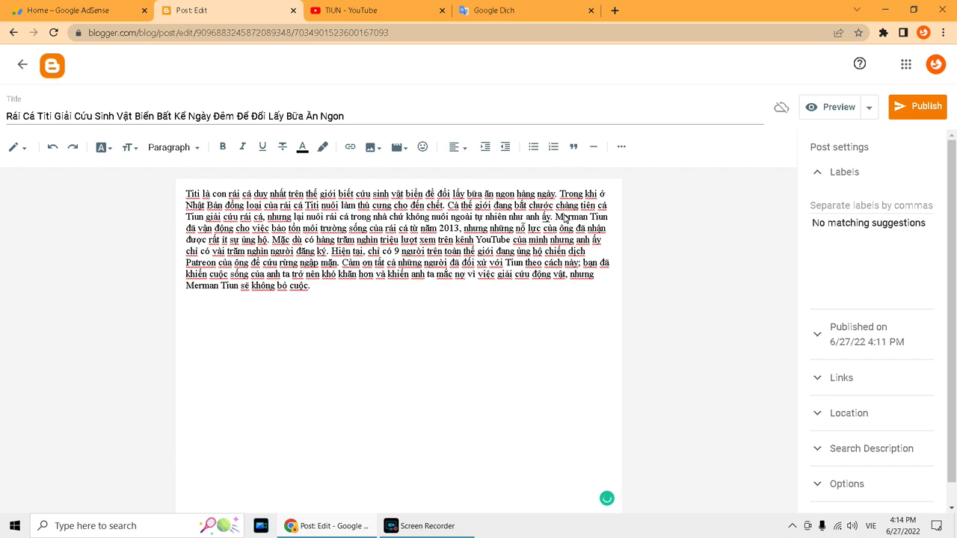
Replace "Merman" at the start of the fourth sentence with "Chàng tiên cá"
double_click(566, 217)
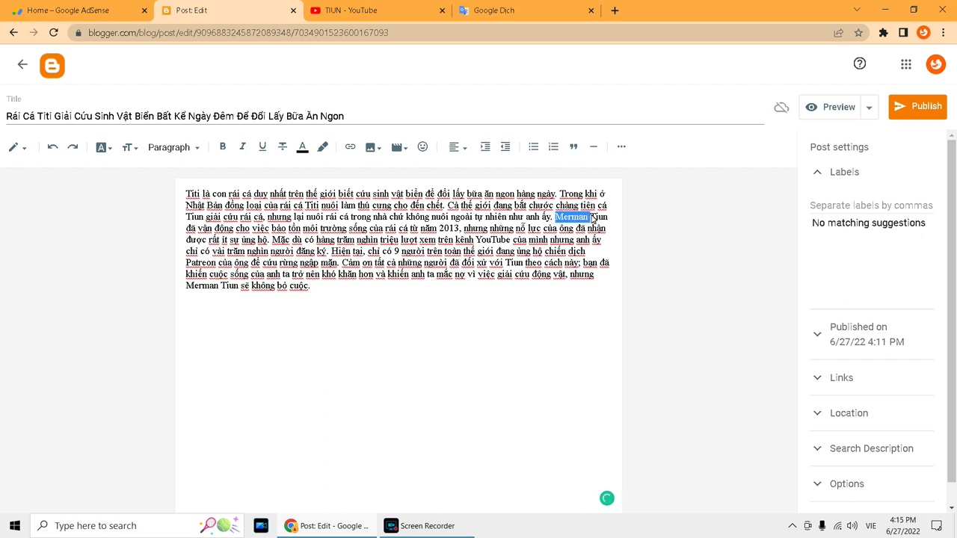
type("M")
key("BackSpace")
type("Chàng tiên c")
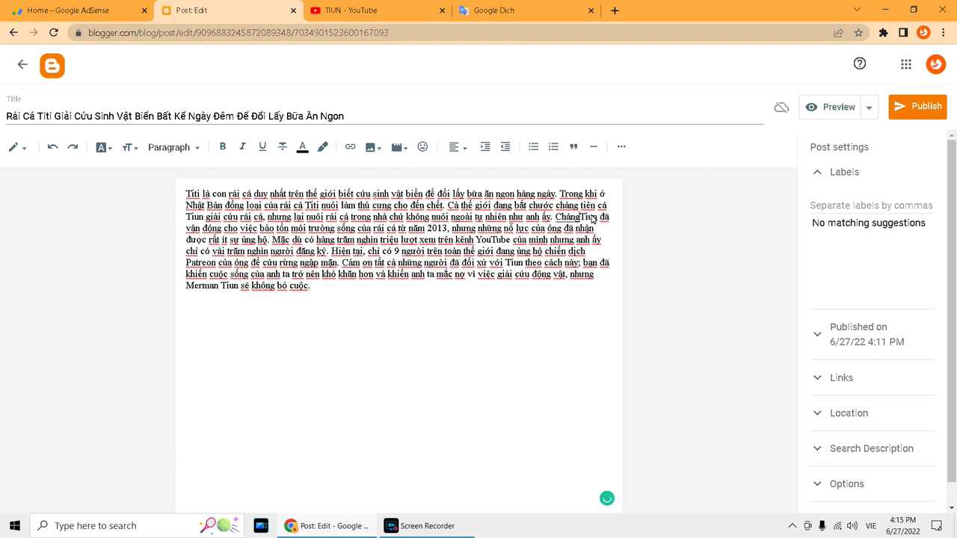
type("á")
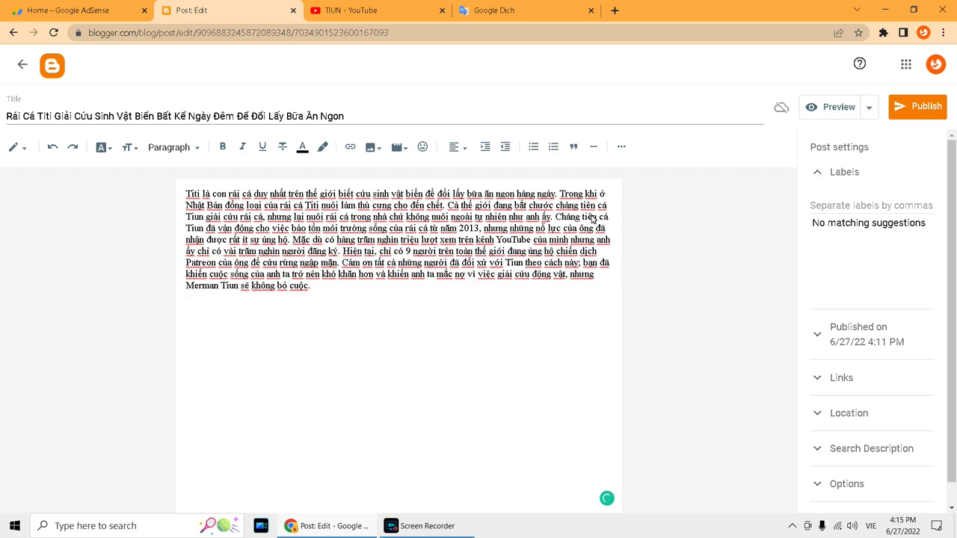
Reword the fourth sentence's first clause after "Tiun" as "đã làm bảo tồn rái cá từ năm 2013"
double_click(215, 228)
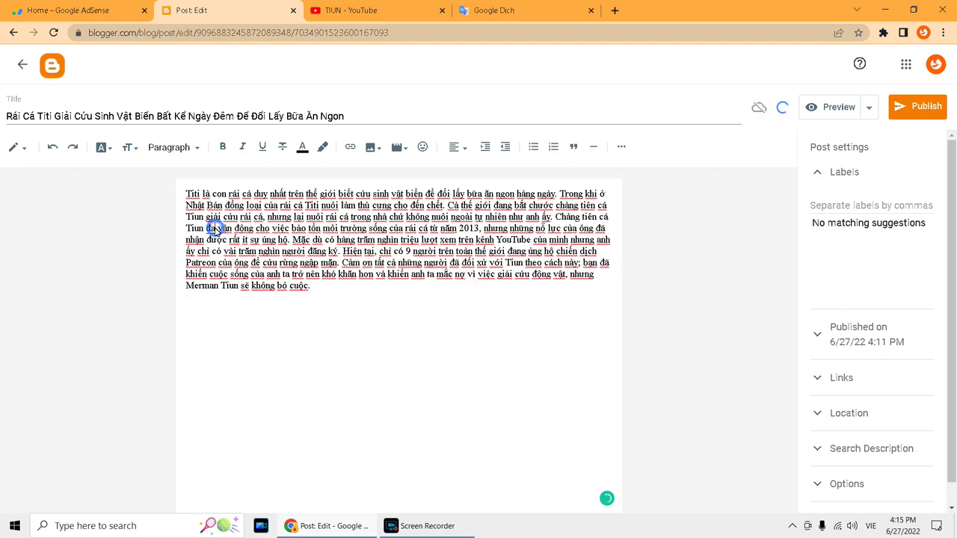
type("đang")
left_click_drag(267, 233, 486, 229)
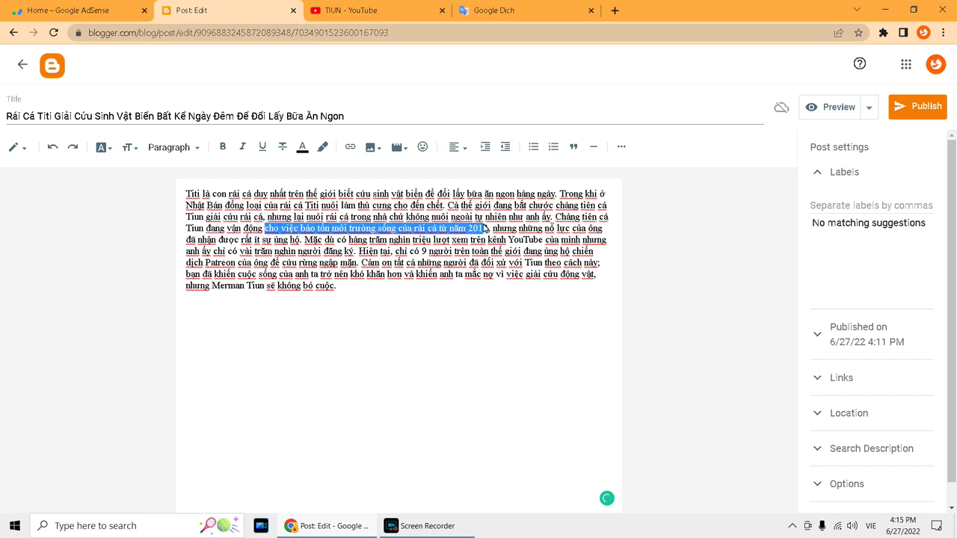
key("BackSpace")
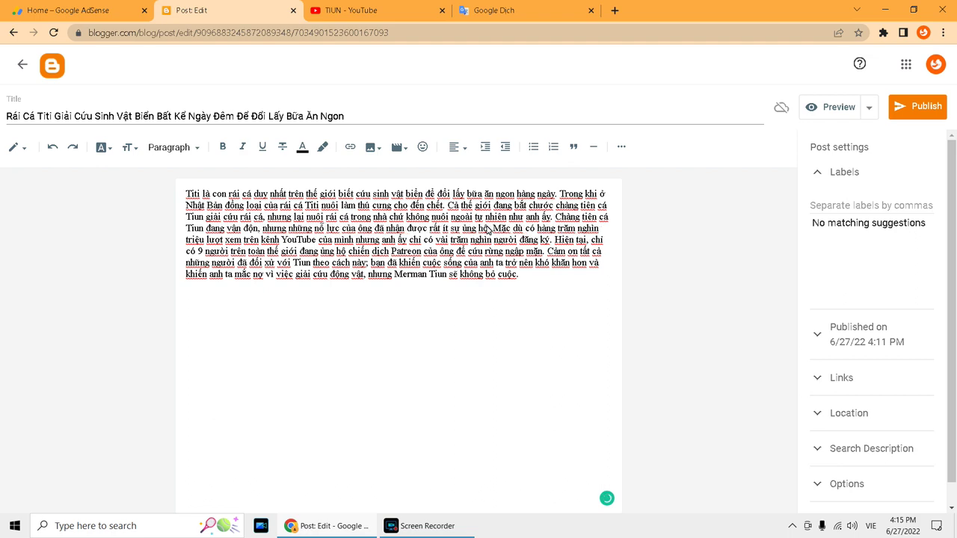
key("ctrl+BackSpace")
key("ctrl+BackSpace")
key("ctrl+BackSpace")
type("đã làm bảo tồn r")
type("ái cá từ năm")
type(" 2012")
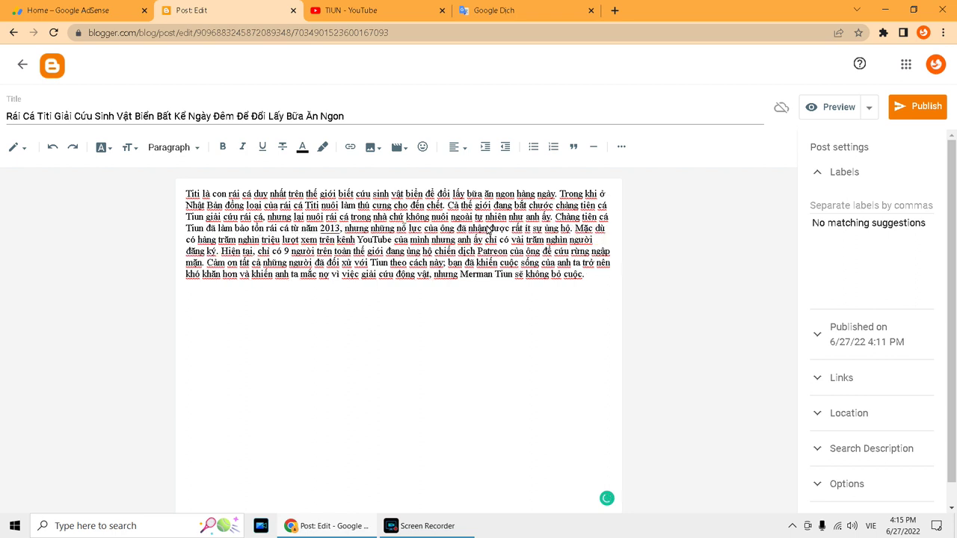
Replace the fourth sentence's ending after "nhưng" with "nỗ lực của anh ấy suốt 1 thập kỷ qua vẫn chưa được quan tâm ủng hộ nhiều"
left_click_drag(371, 231, 572, 232)
type("nỗ lự")
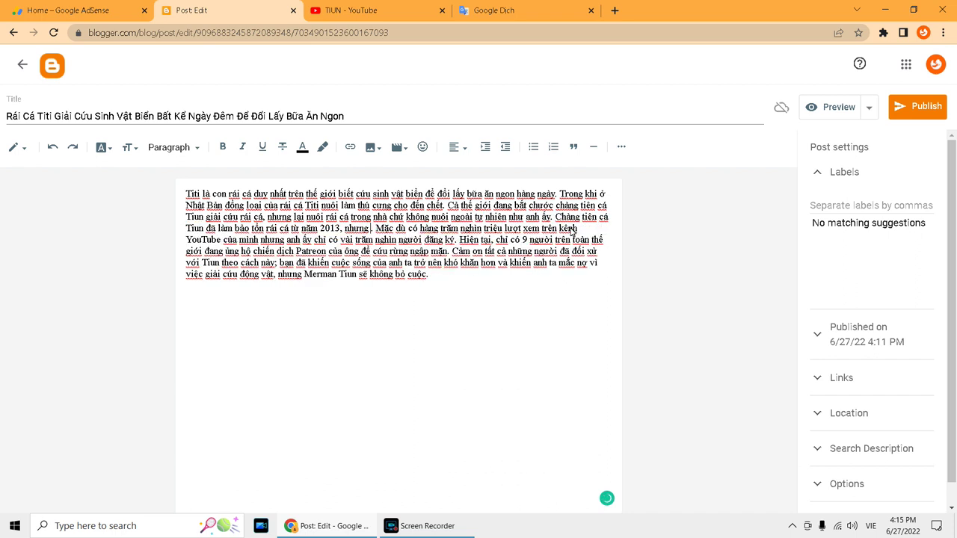
type("c của anh ấy nh")
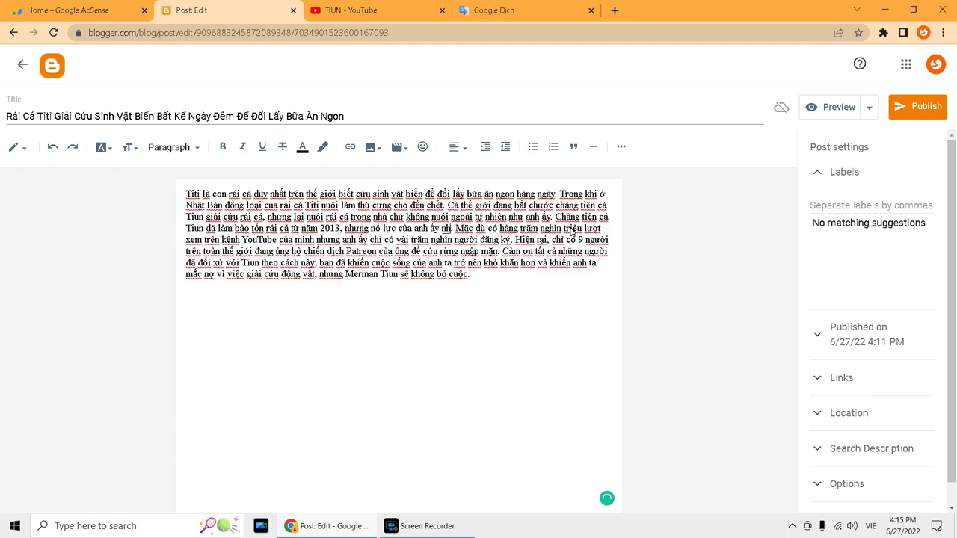
type("t 1 thập kỷ qua vẫn chưa được")
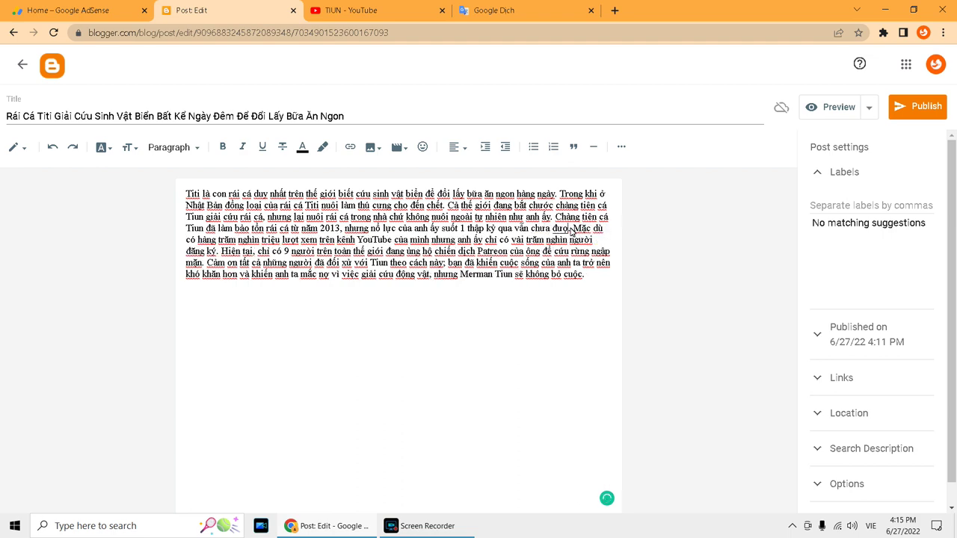
type(" quan tâm")
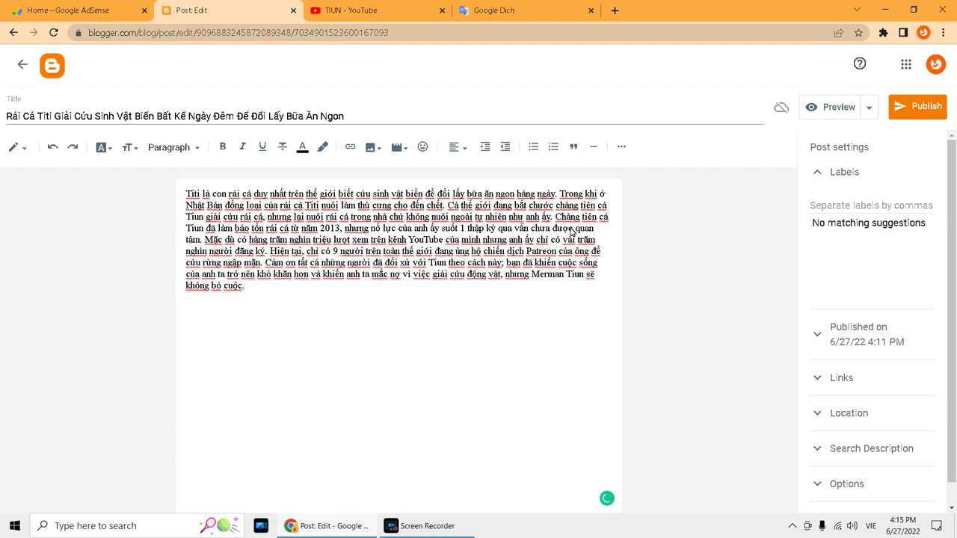
type(" ủng hộ")
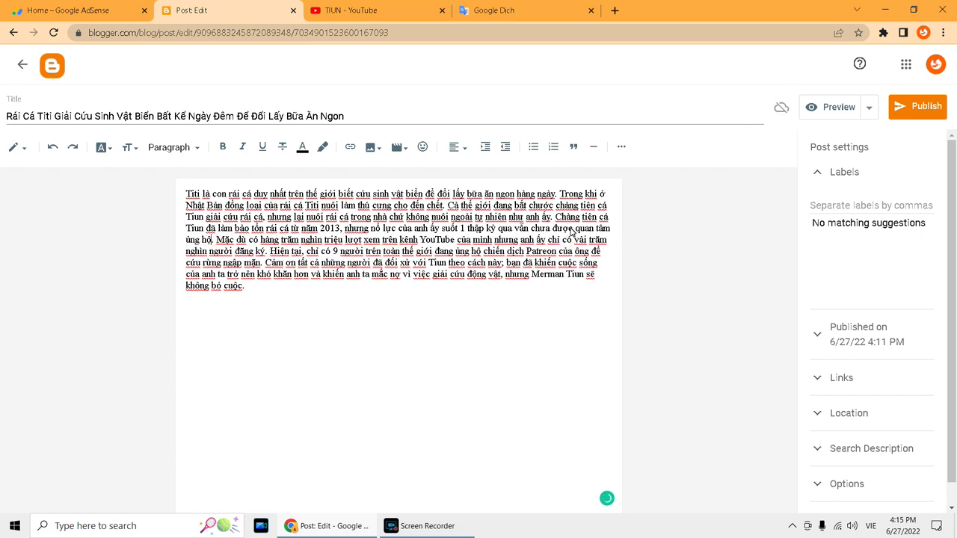
type(" nhiều")
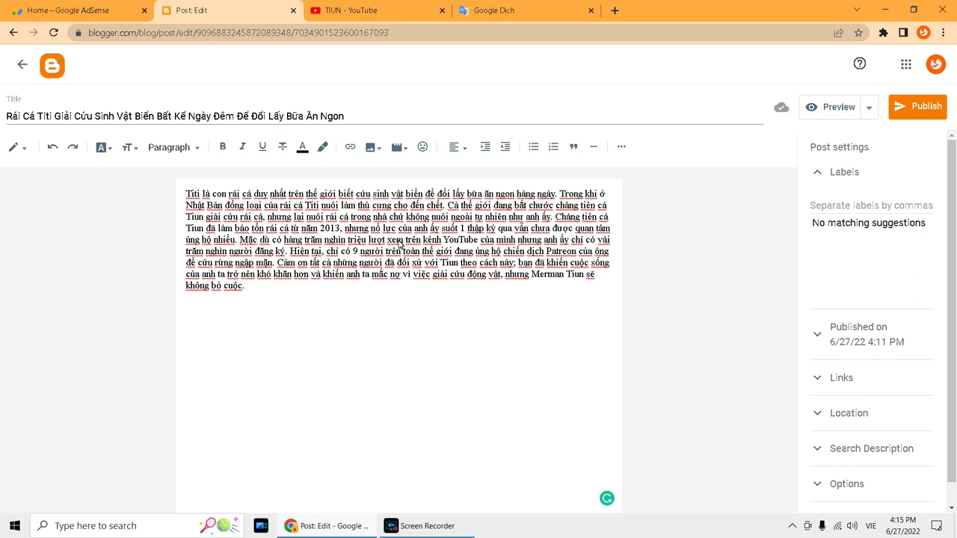
Replace "anh ấy" after "nhưng" in the fifth sentence with "Tiun"
left_click(455, 244)
left_click_drag(541, 240, 560, 240)
type("Tiun")
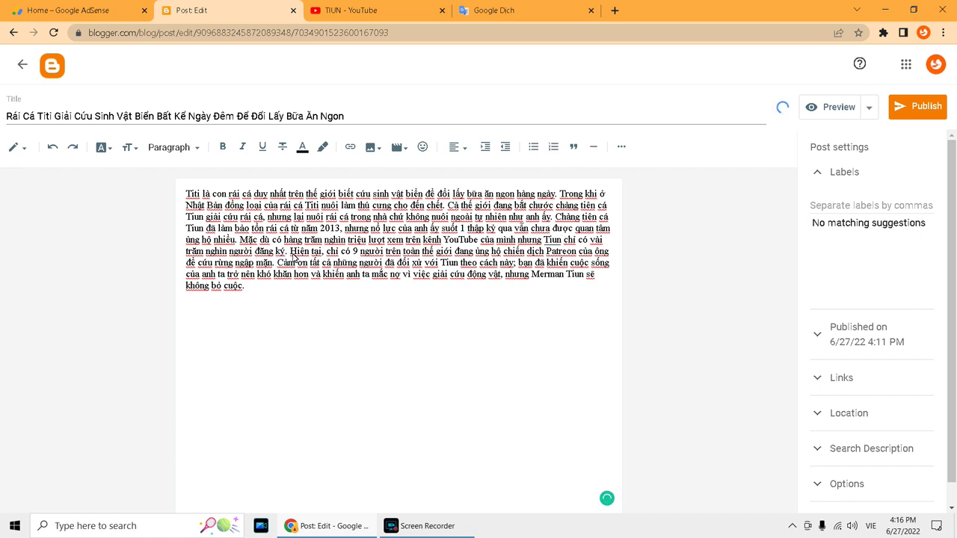
Extend the end of the fifth sentence after "đăng ký" with "từ năm 2014 tới nay"
left_click(286, 252)
type("tùn")
key("BackSpace")
key("BackSpace")
type("ừ năm 20")
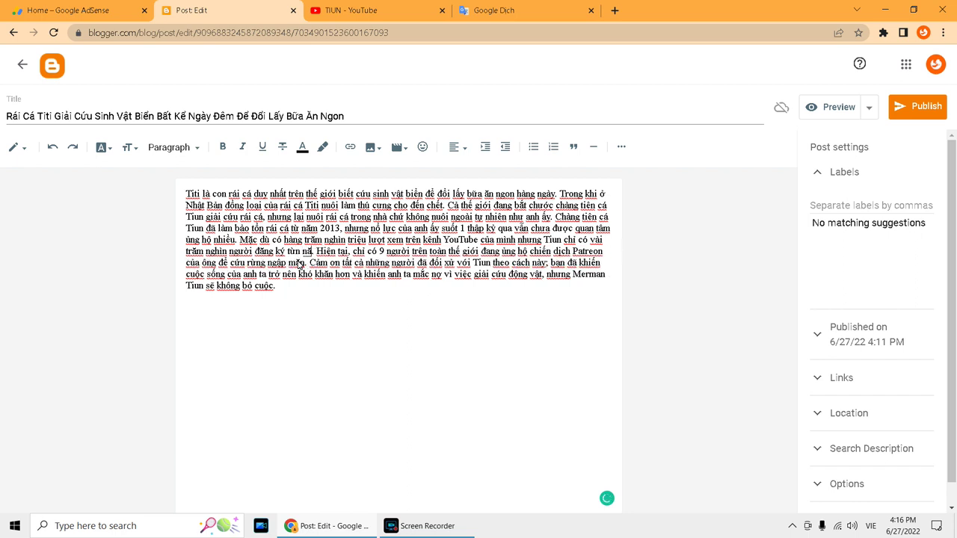
type("14 to")
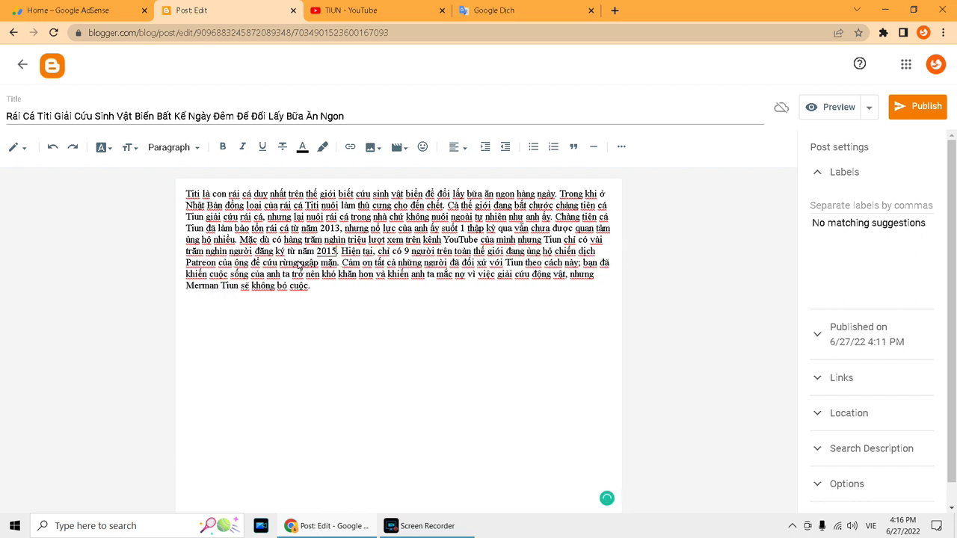
type("ới nay")
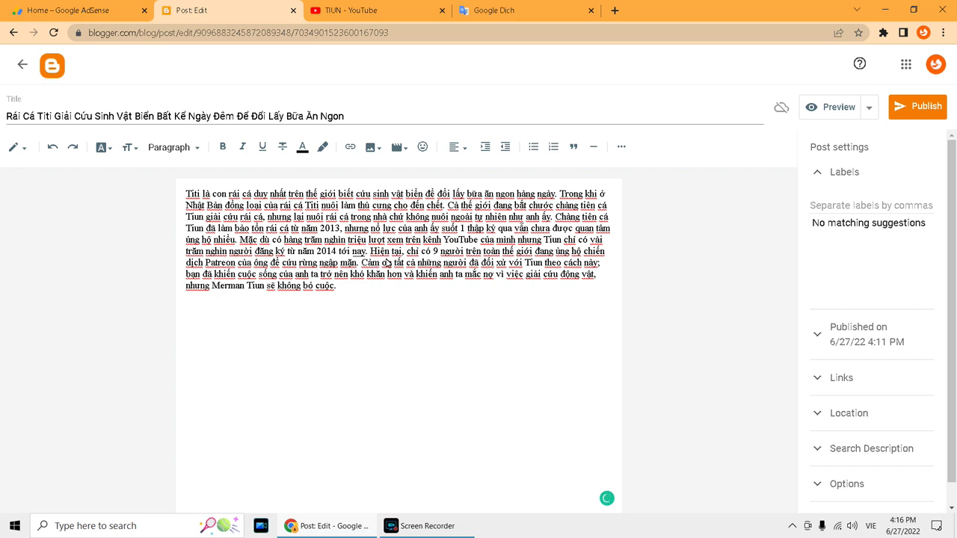
Replace "chỉ" after "Hiện tại," in the sixth sentence with "đang"
left_click(403, 252)
type(",")
left_click_drag(438, 255, 416, 255)
type("đang")
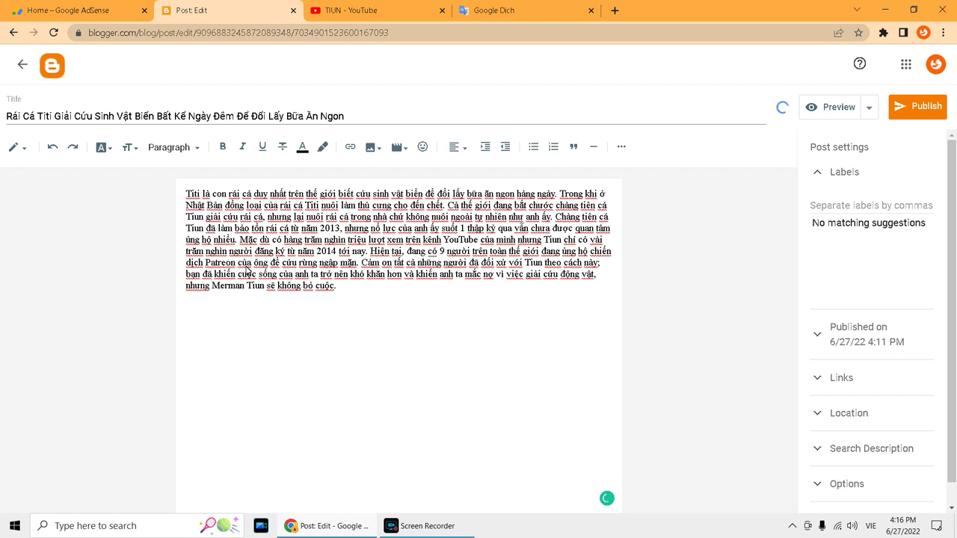
Remove "của ông để" after "Patreon" in the sixth sentence and end the sentence with "của anh ấy"
left_click_drag(252, 267, 281, 268)
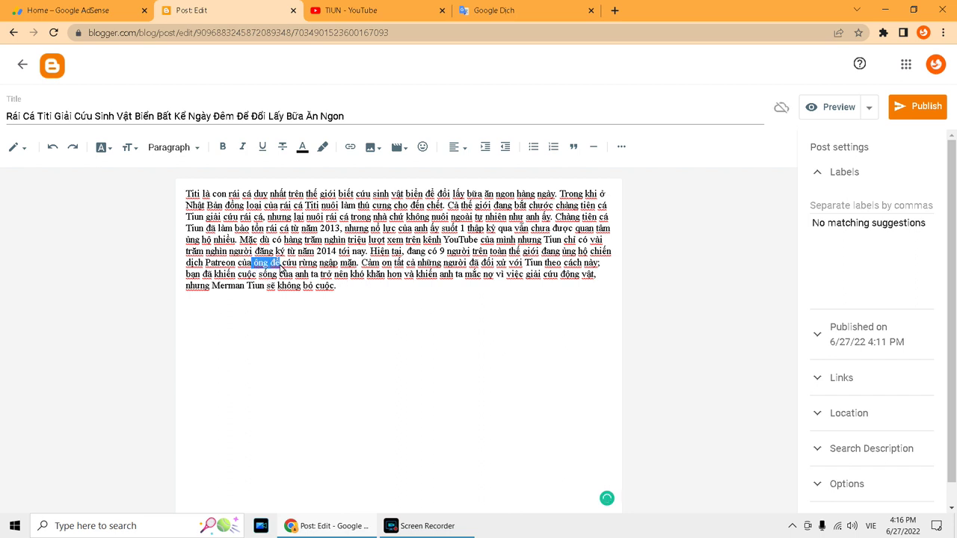
key("BackSpace")
key("BackSpace")
key("BackSpace")
key("BackSpace")
key("BackSpace")
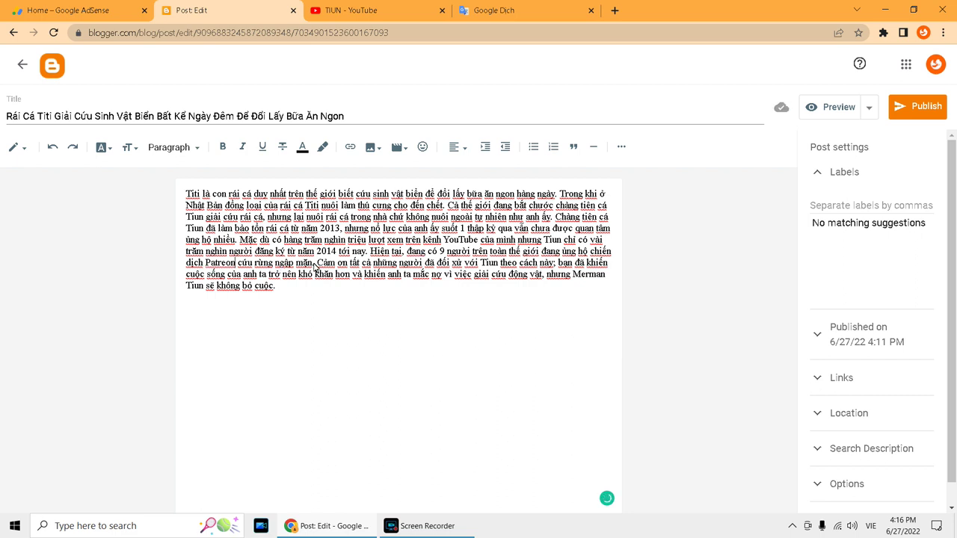
left_click(312, 264)
type("của anh ấy")
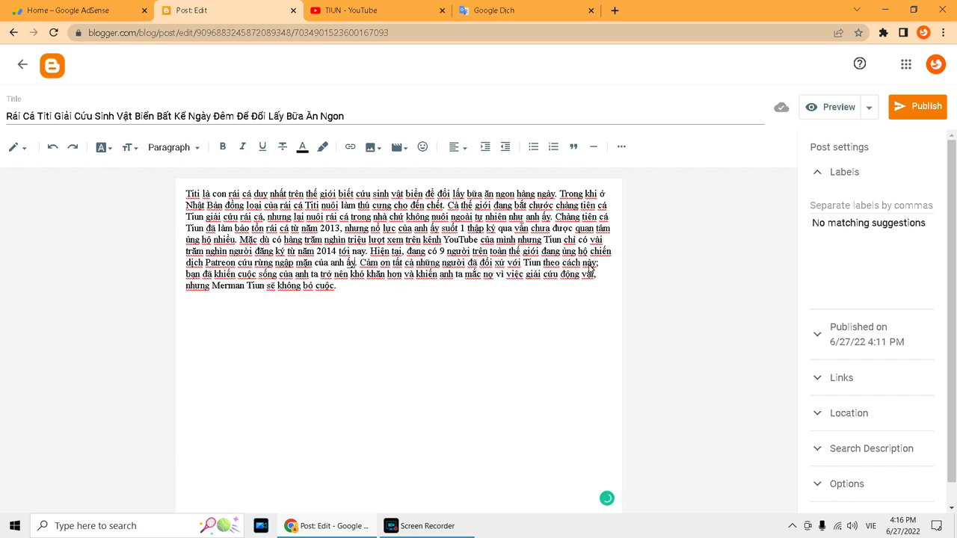
Delete the whole closing sentence that starts with "Cảm ơn tất cả những người"
left_click_drag(544, 264, 596, 267)
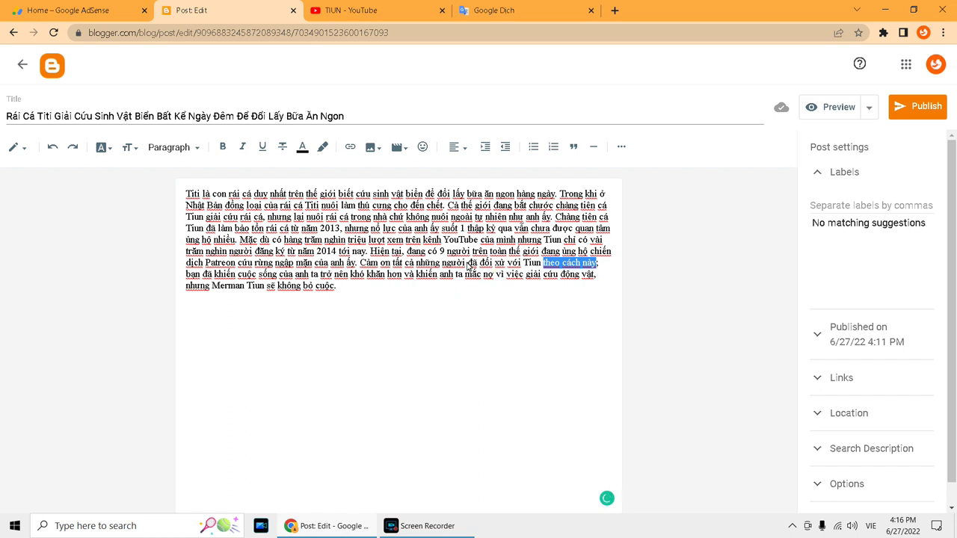
left_click_drag(470, 265, 596, 303)
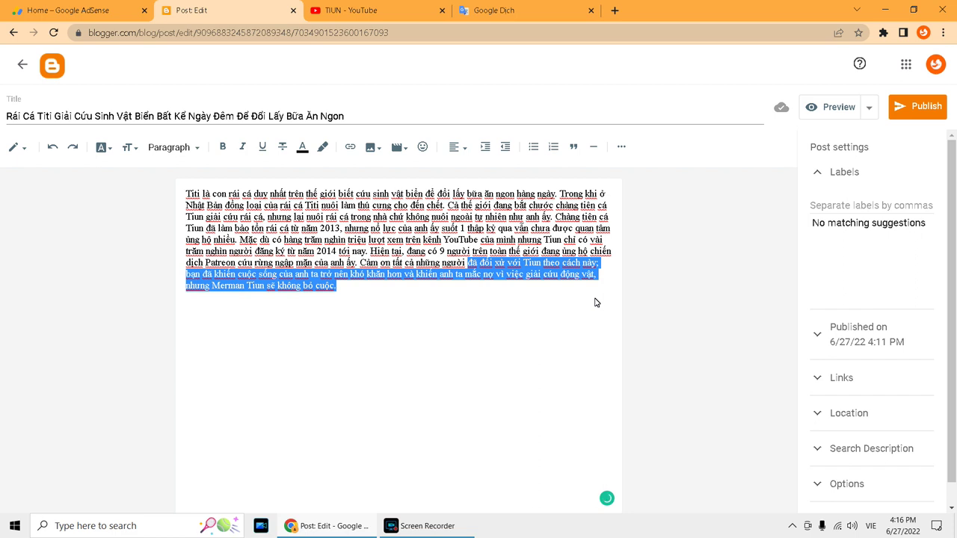
key("BackSpace")
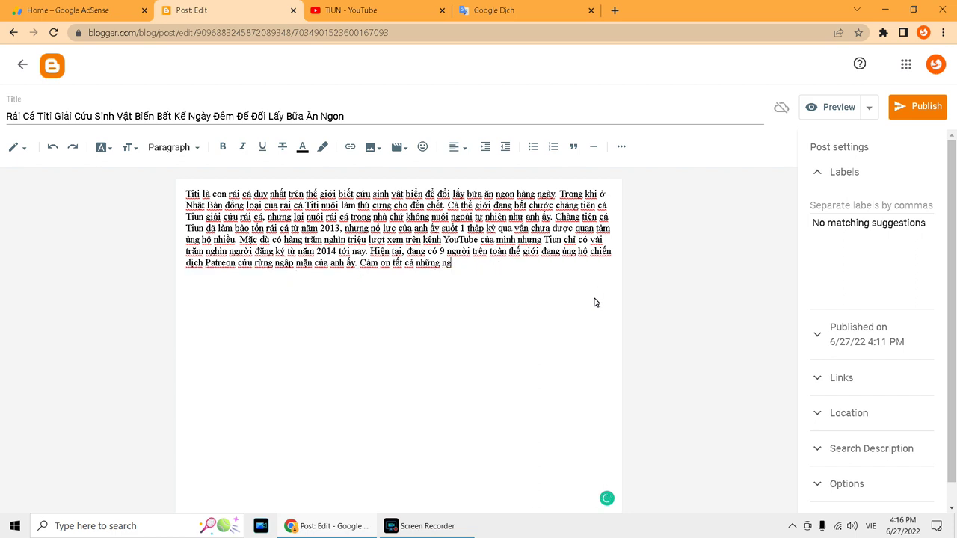
key("BackSpace")
key("BackSpace")
key("BackSpace")
key("BackSpace")
key("BackSpace")
key("BackSpace")
key("BackSpace")
key("BackSpace")
key("BackSpace")
key("BackSpace")
key("BackSpace")
key("BackSpace")
key("BackSpace")
key("BackSpace")
key("BackSpace")
key("BackSpace")
key("BackSpace")
key("BackSpace")
key("BackSpace")
key("BackSpace")
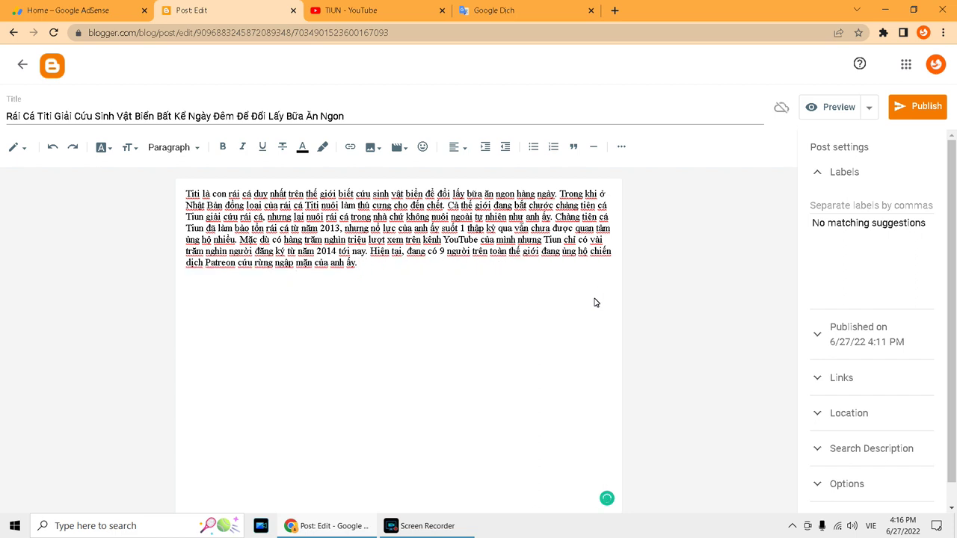
Start publishing the post and cancel at the confirmation
left_click(912, 110)
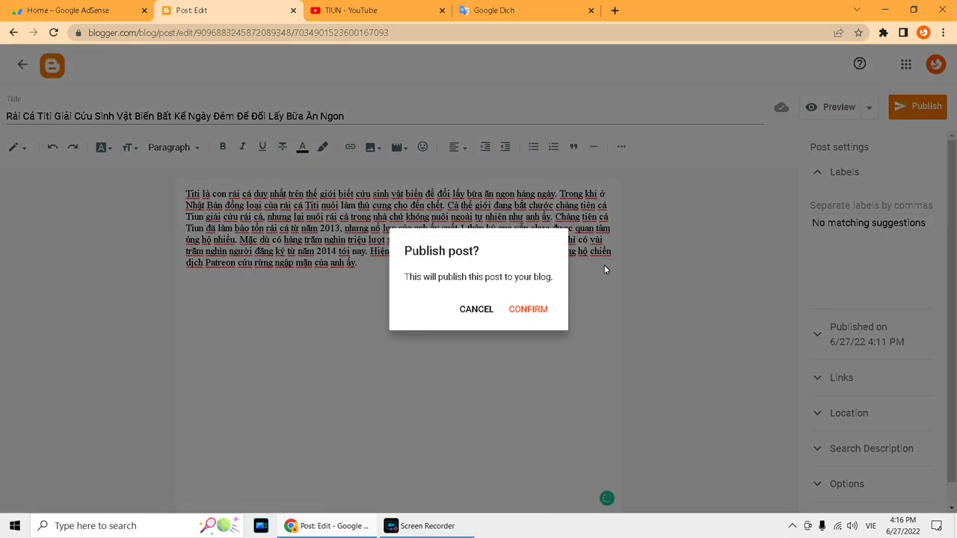
left_click(474, 309)
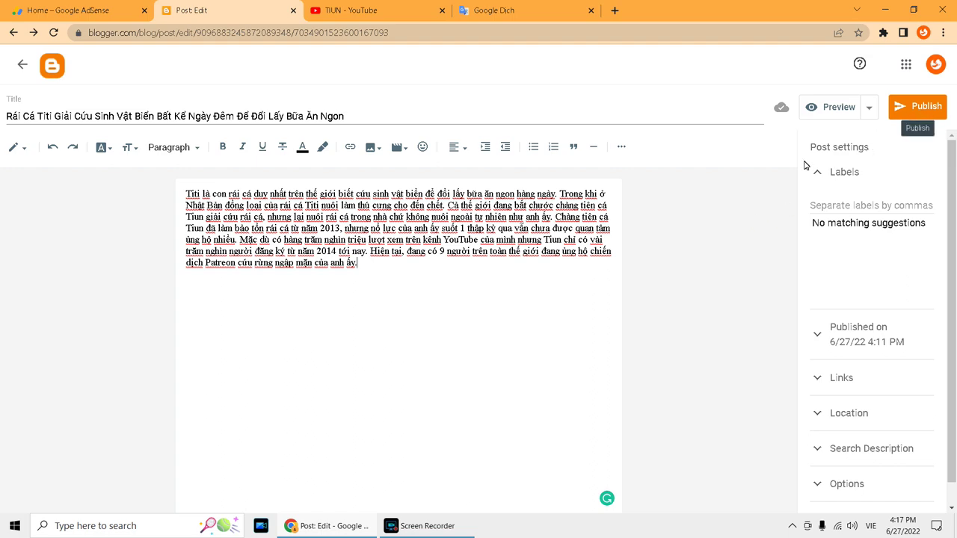
Copy the Shorts link at the start of TIUN's YouTube community post and return to the Blogger post
key("ctrl+Tab")
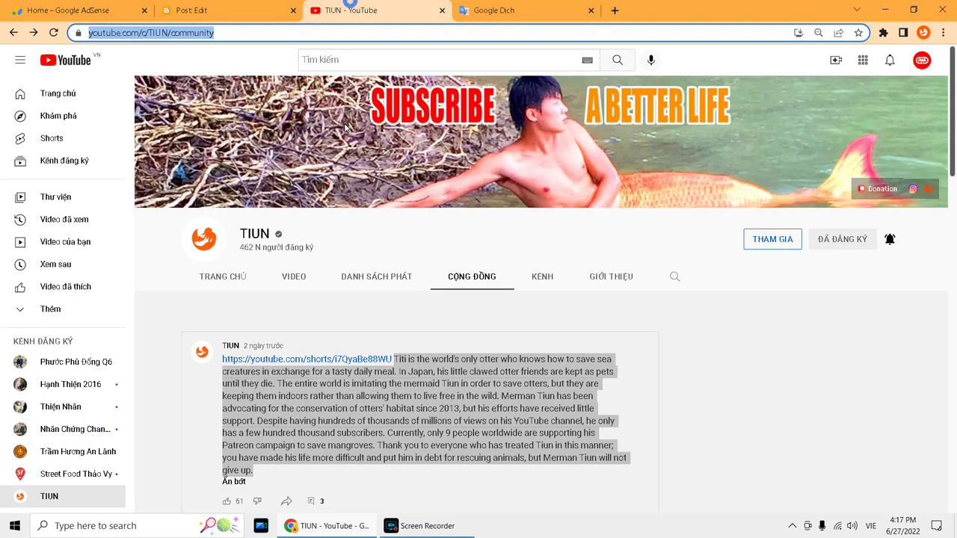
left_click(395, 359)
left_click_drag(395, 358, 224, 365)
key("ctrl+c")
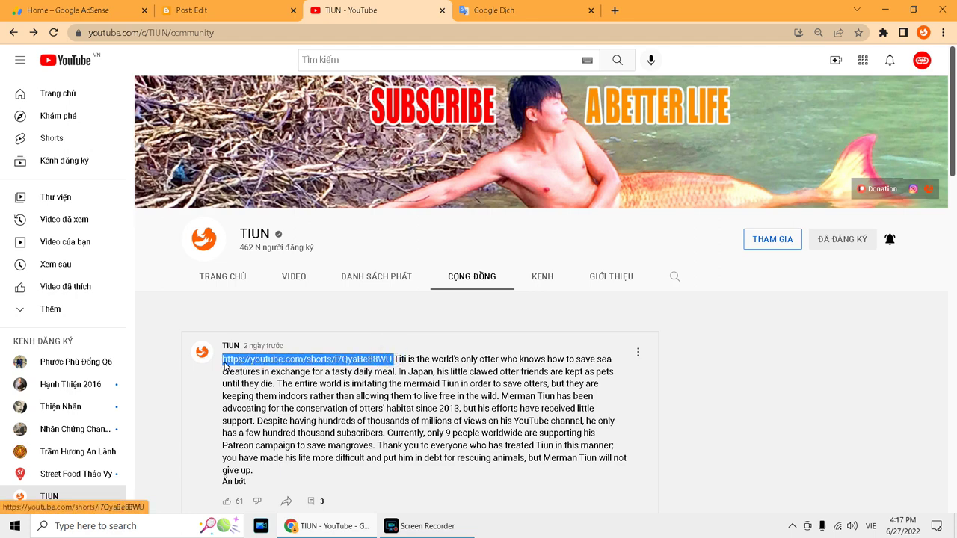
key("ctrl+shift+Tab")
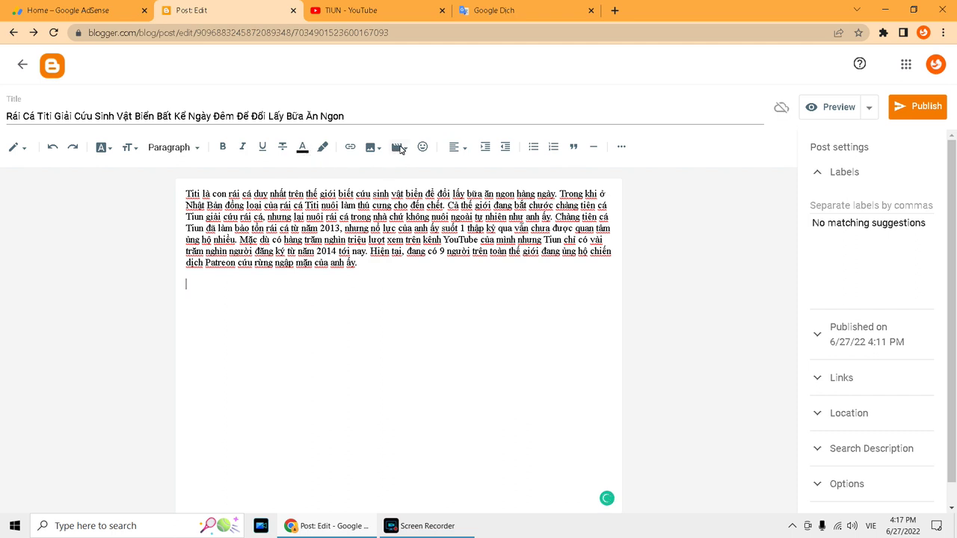
Insert the YouTube video "Otter Titi Rescues Sea Creatures At Any Time For A Tasty Meal" below the paragraph, finding it by the copied link
left_click(402, 149)
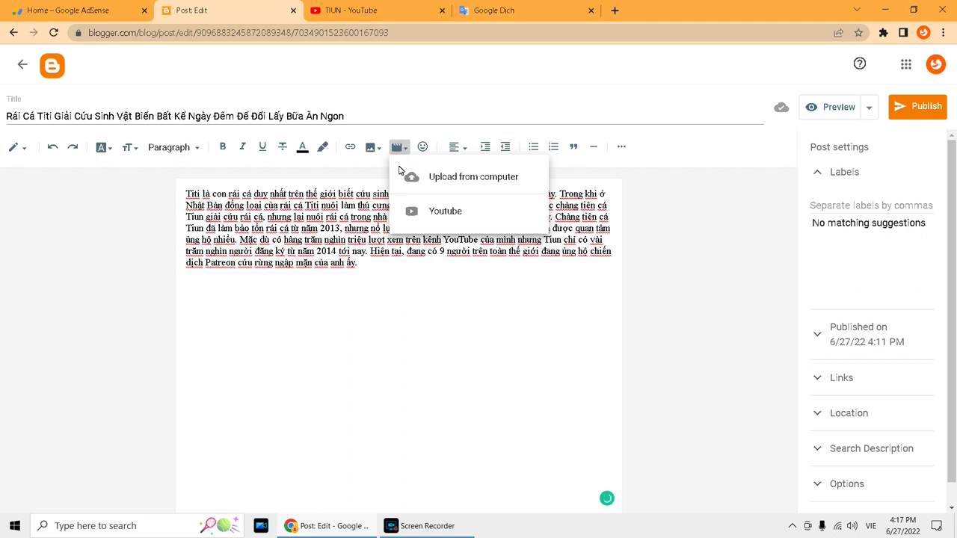
left_click(445, 212)
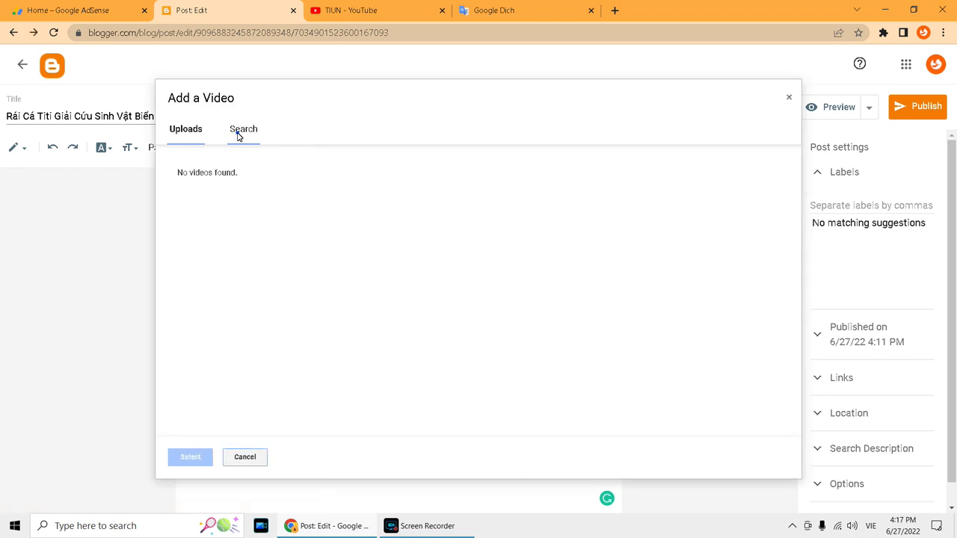
left_click(238, 131)
left_click(294, 169)
key("ctrl+v")
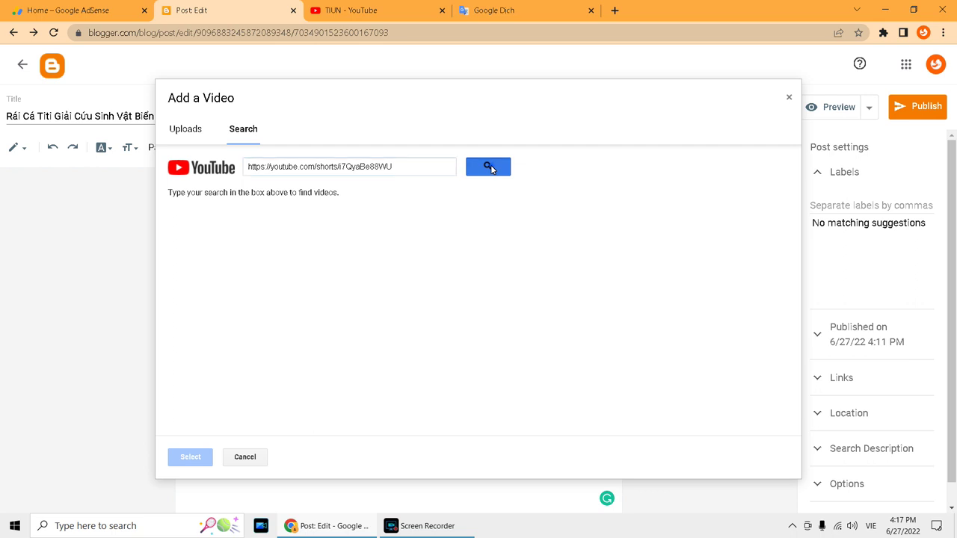
left_click(489, 166)
left_click(378, 220)
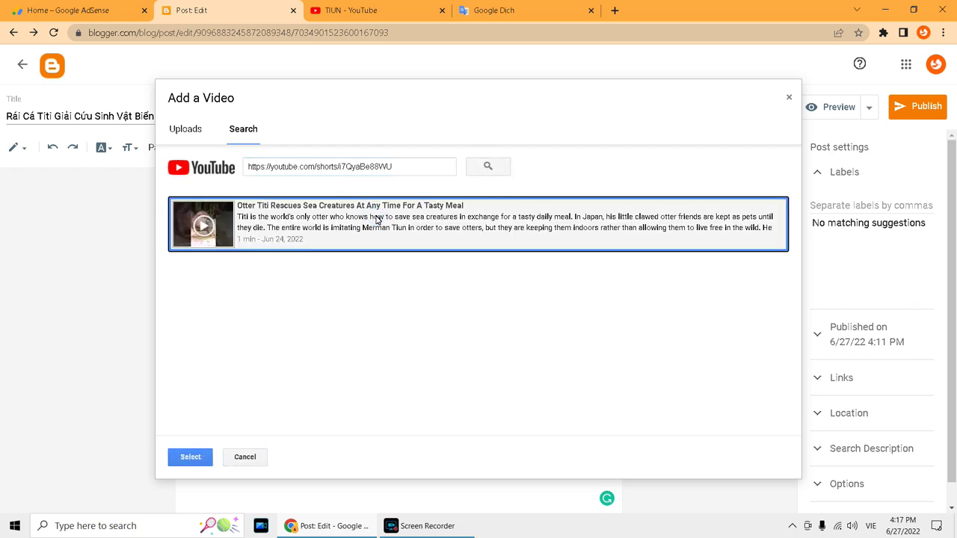
left_click(206, 458)
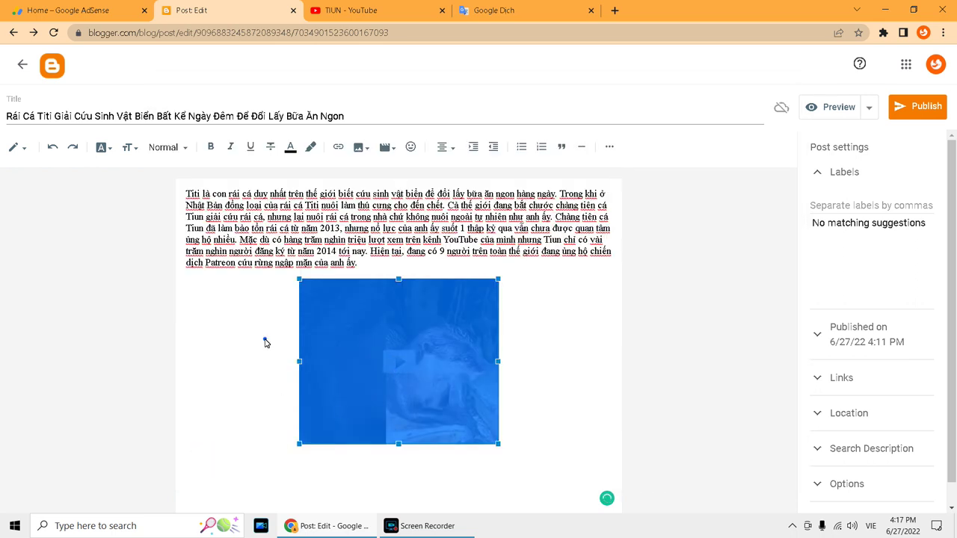
left_click(265, 343)
left_click(444, 458)
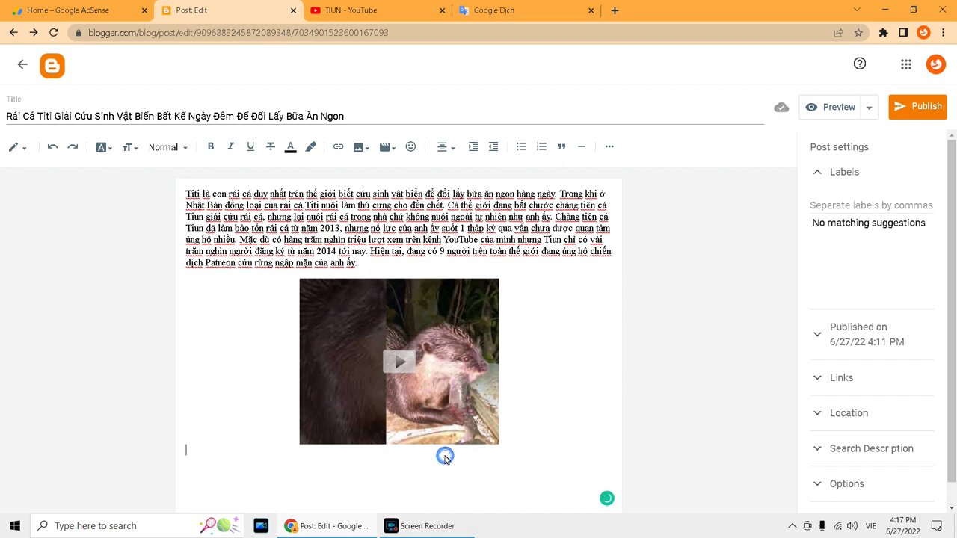
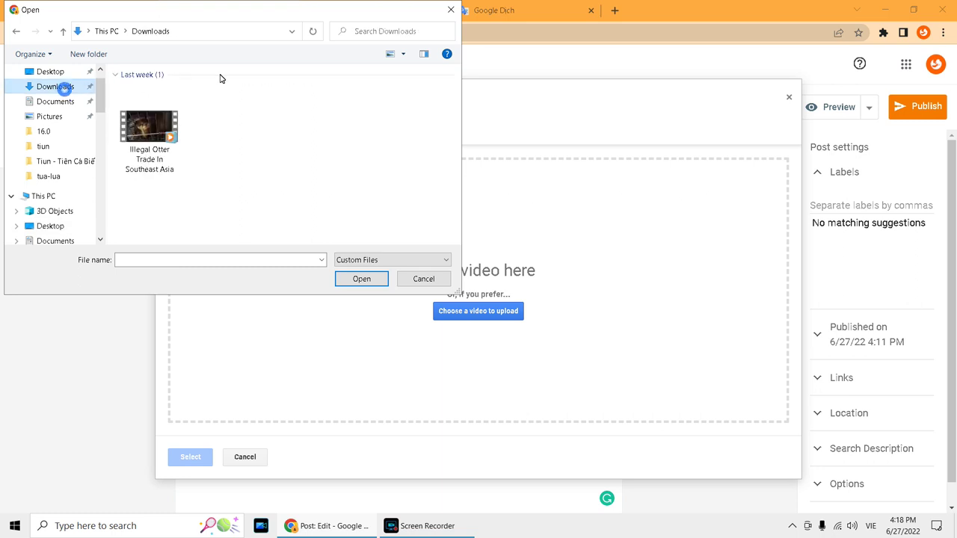
Close the video upload without choosing a file and remove the blank line above the paragraph
left_click(450, 9)
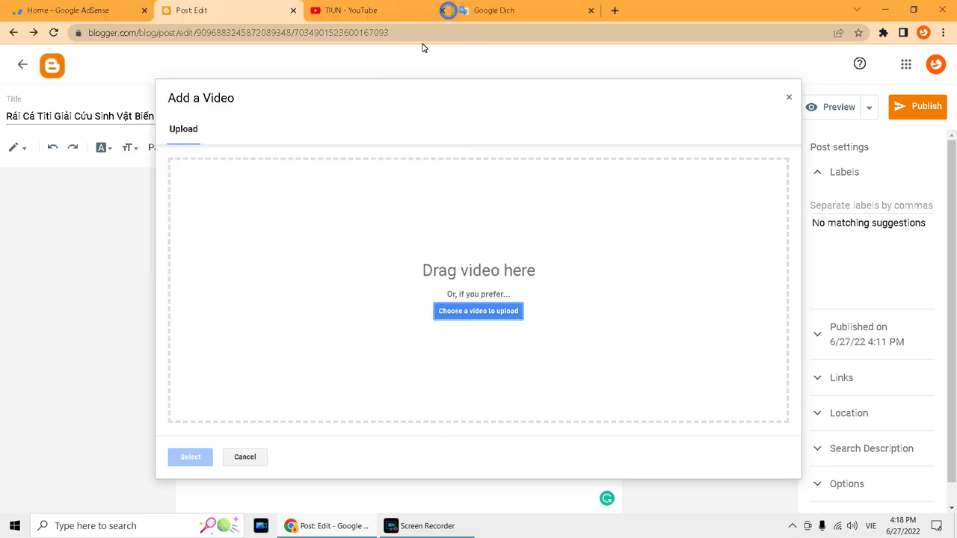
left_click(789, 97)
left_click(191, 217)
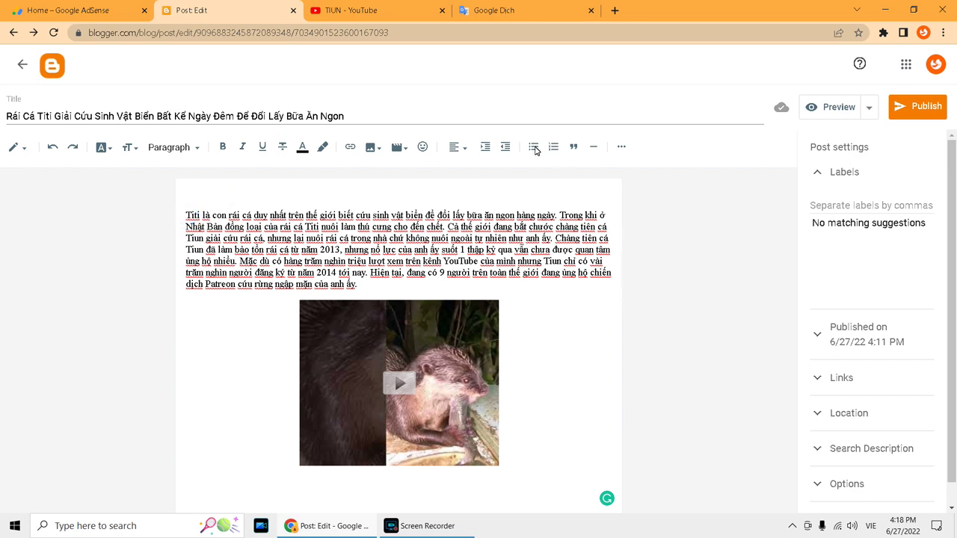
left_click(454, 39)
left_click(471, 202)
key("Delete")
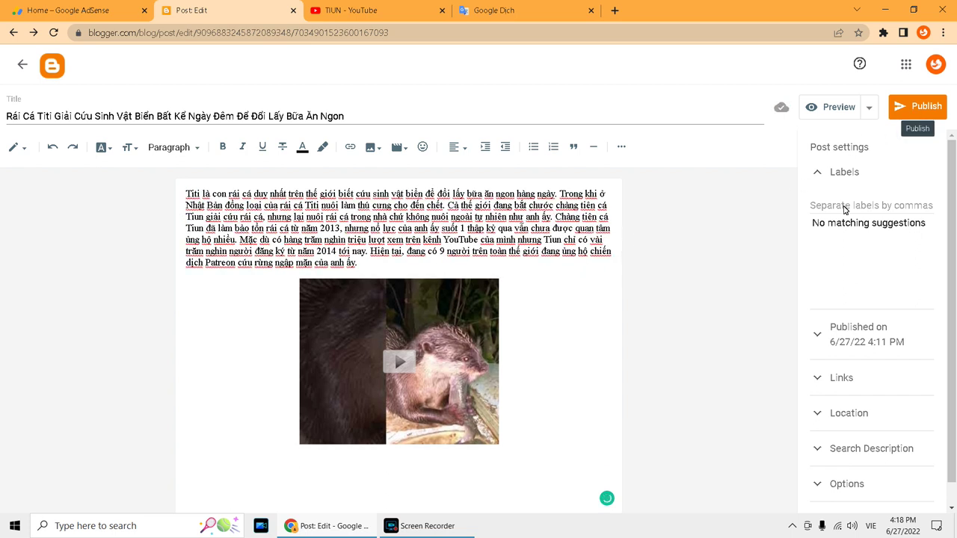
left_click_drag(393, 264, 164, 187)
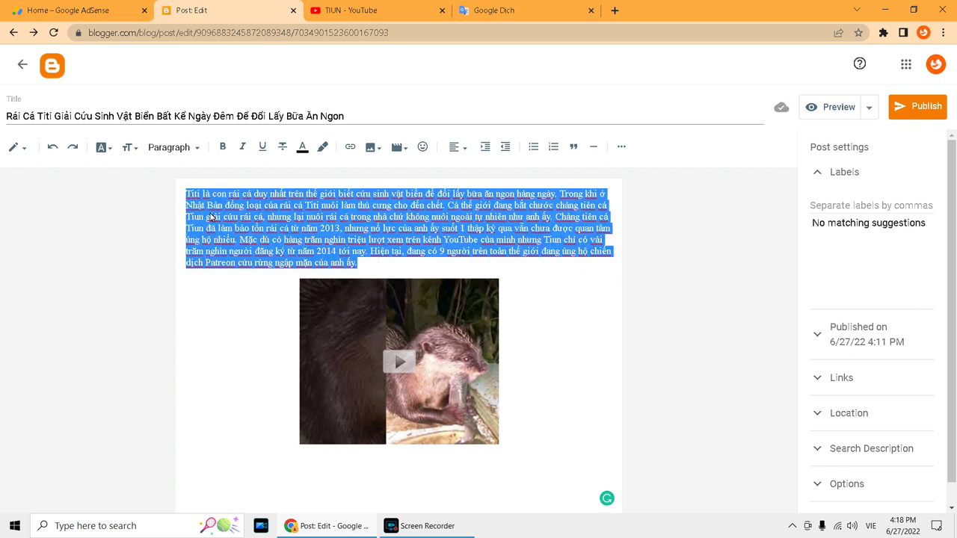
left_click(564, 314)
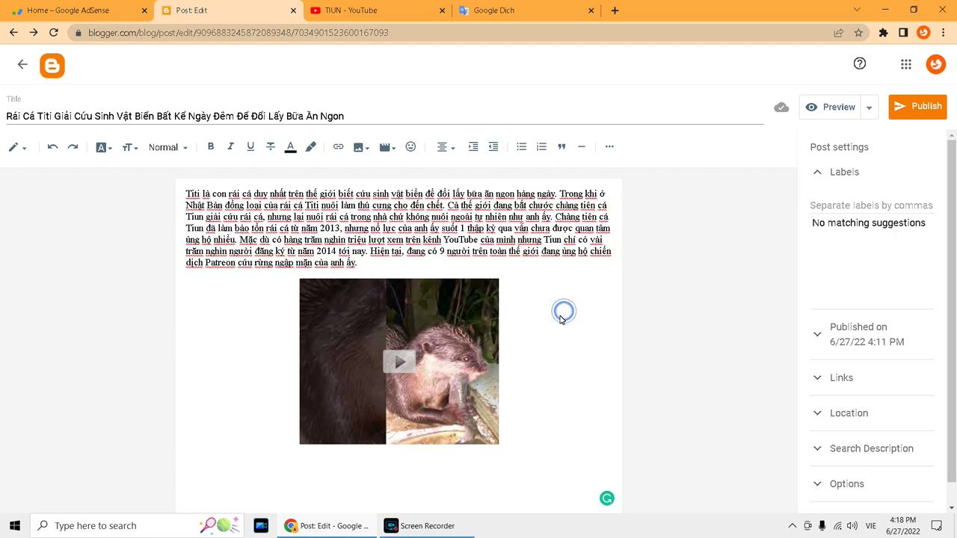
Search Google for "otter titi" in a new browser tab
left_click(451, 39)
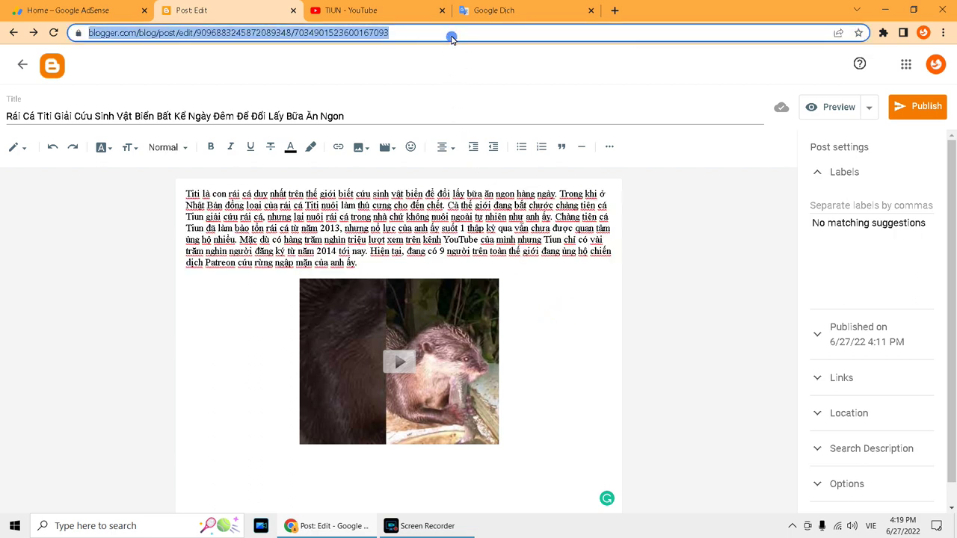
key("ctrl+t")
type("otter titi")
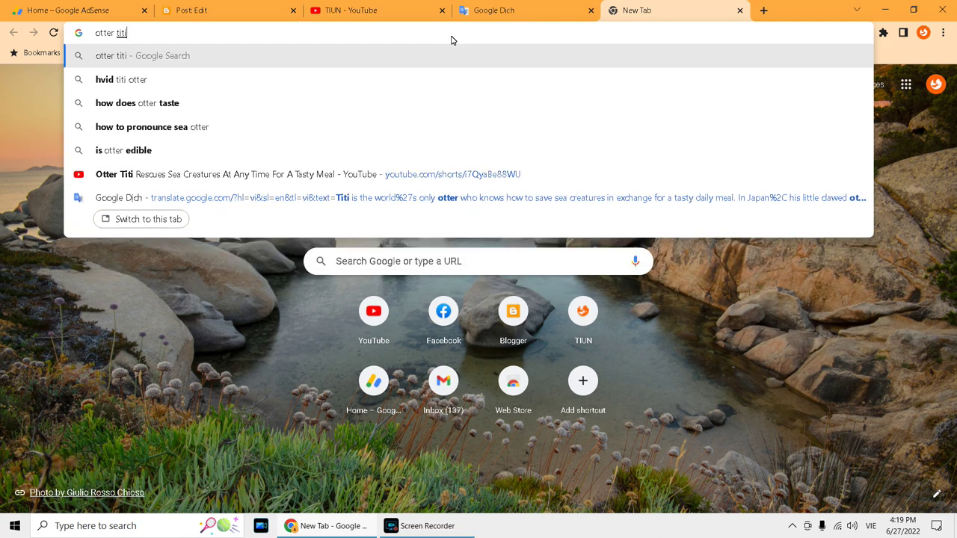
key("Return")
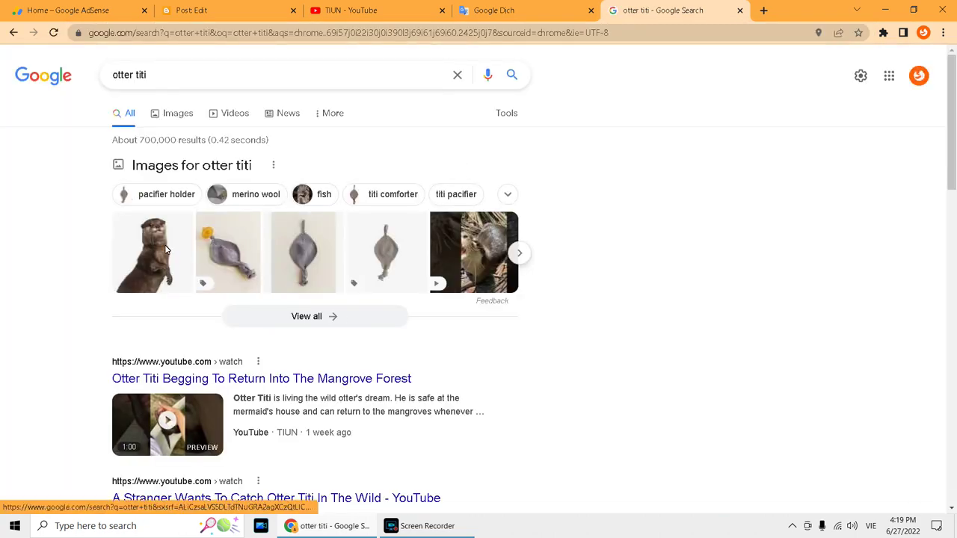
Preview the first otter picture from the search results, go back, and show all image results for the search
left_click(166, 250)
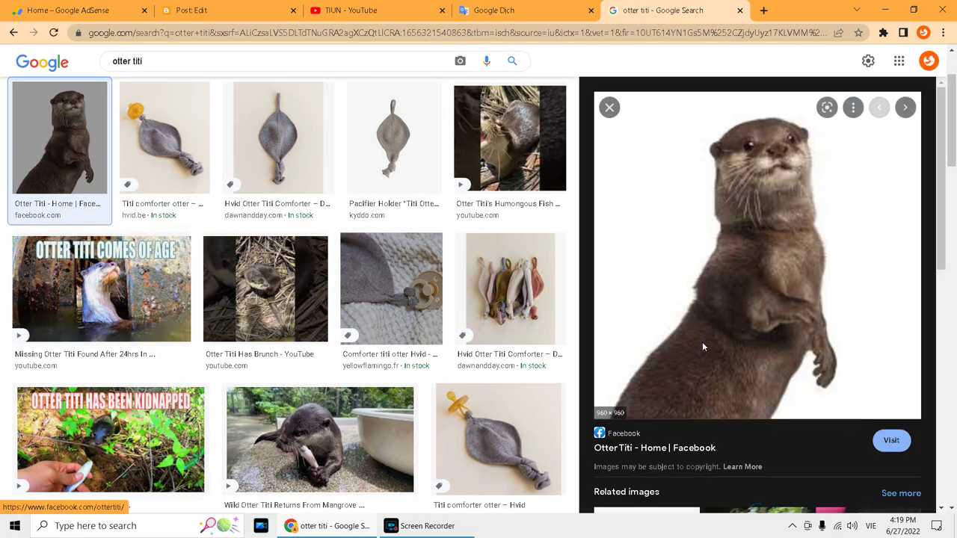
left_click(12, 35)
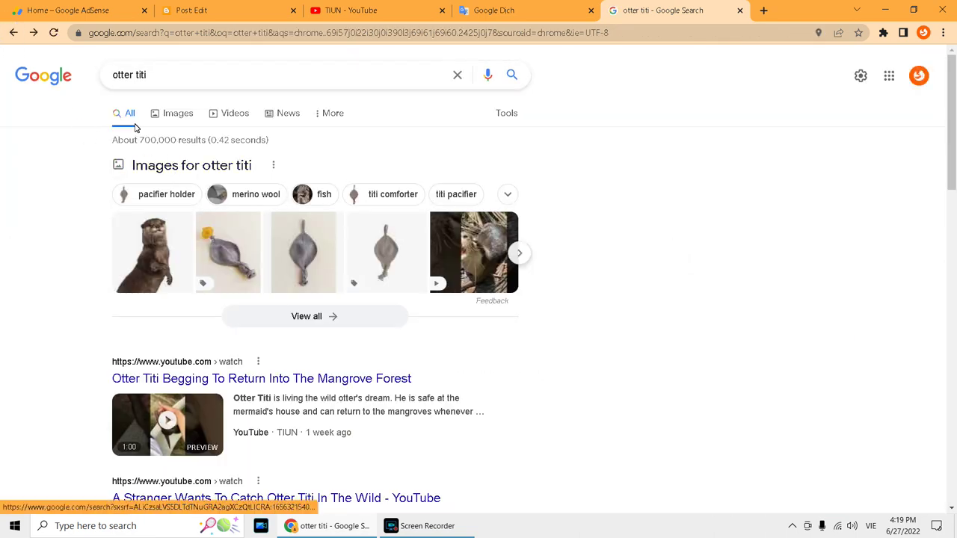
left_click(180, 113)
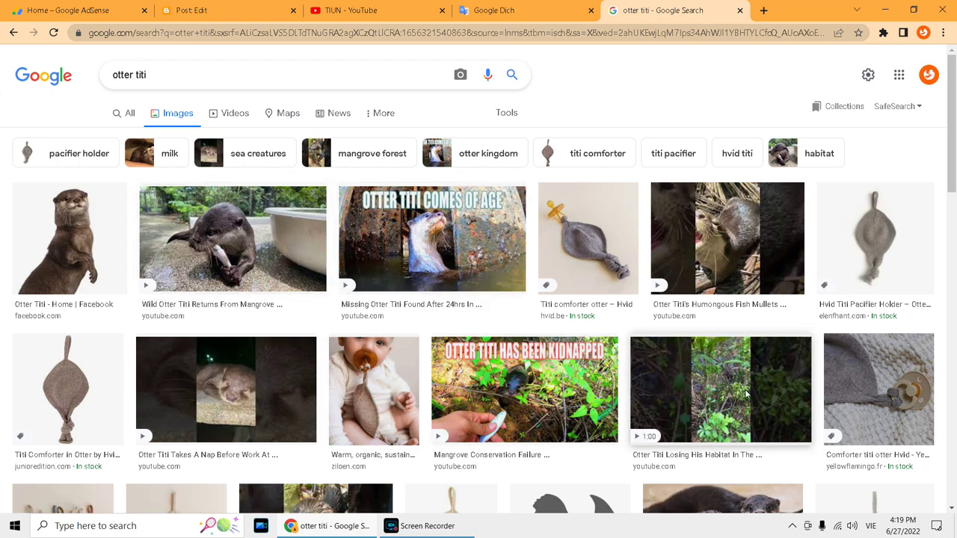
Save the YouTube picture of the otter eating a fish beside a tub to the Desktop as JPEG image "maxresdefault"
scroll(746, 394, "down", 3)
scroll(303, 330, "up", 3)
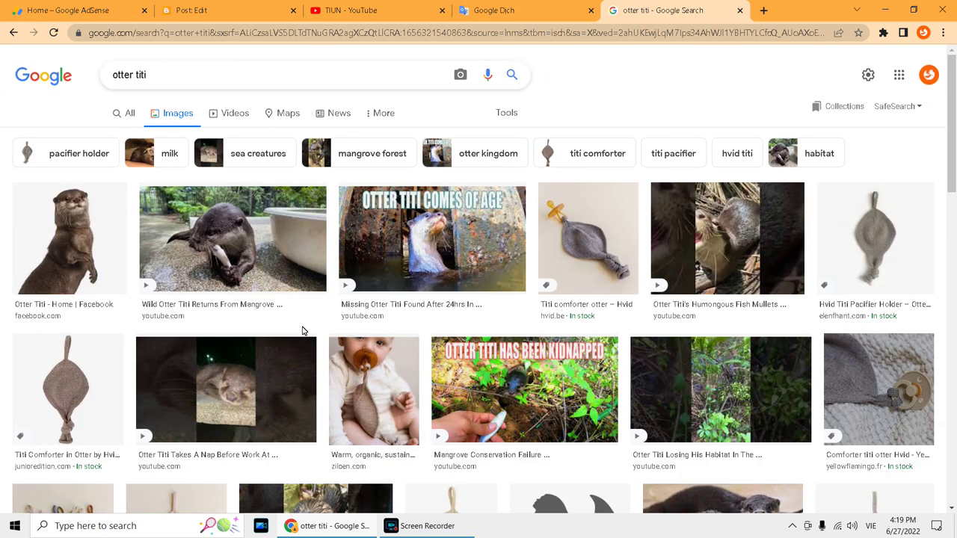
left_click(275, 238)
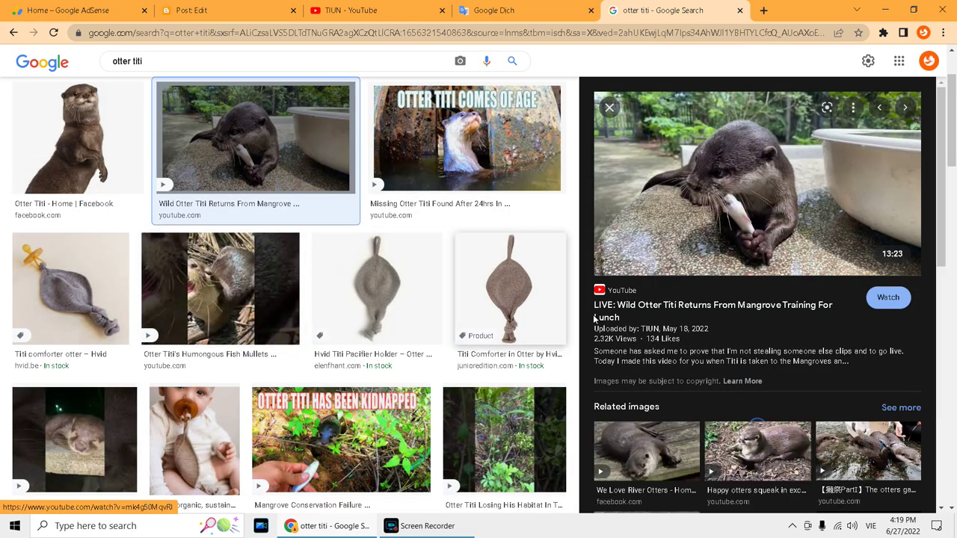
right_click(709, 208)
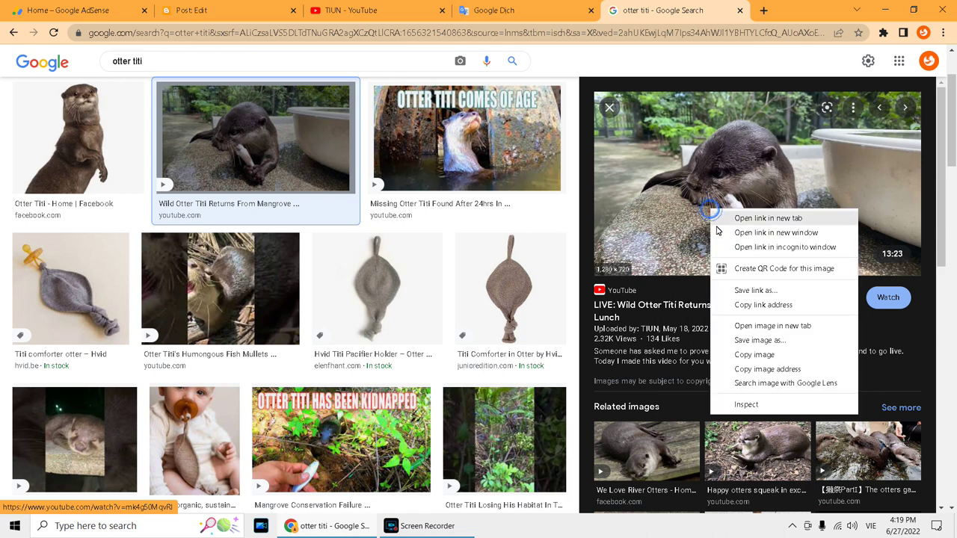
left_click(760, 343)
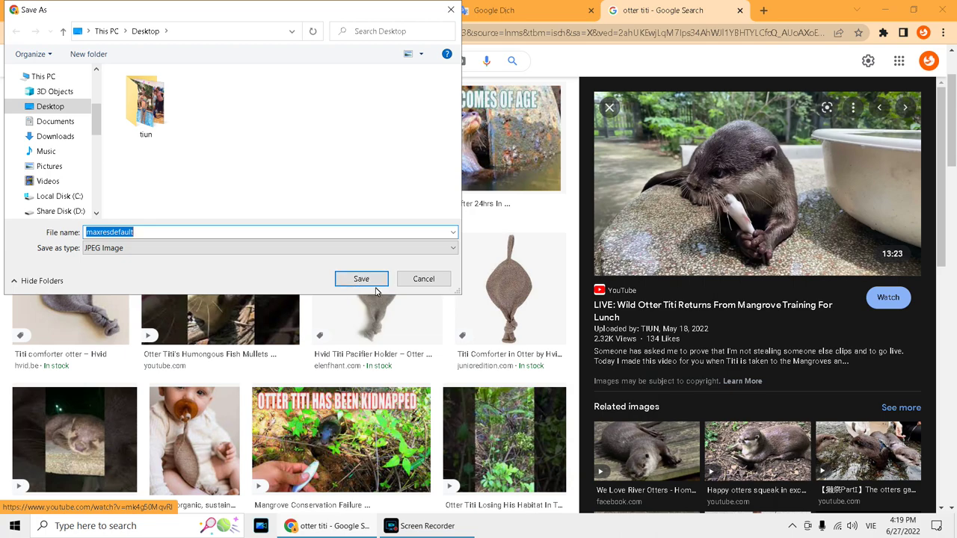
left_click(370, 281)
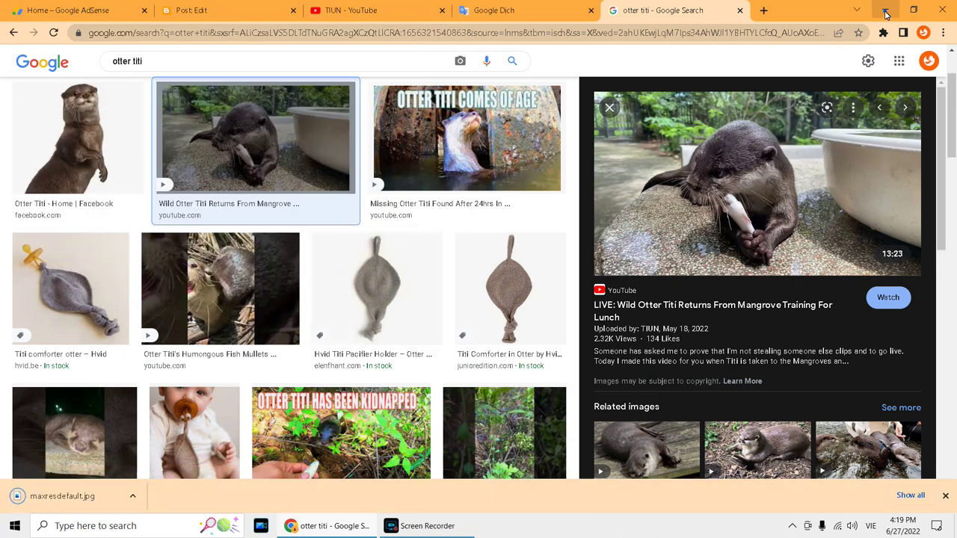
Check the desktop for the saved picture and return to the browser window
left_click(885, 11)
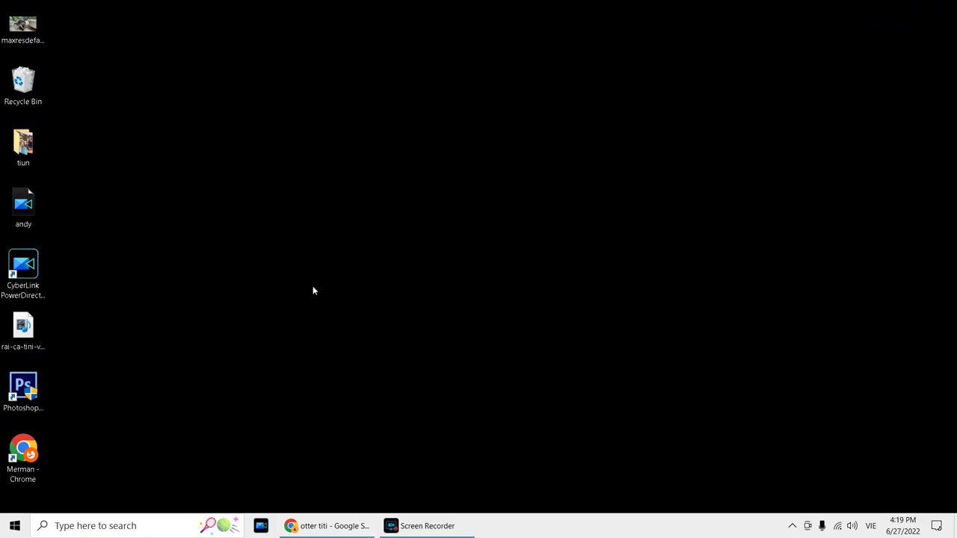
left_click(323, 526)
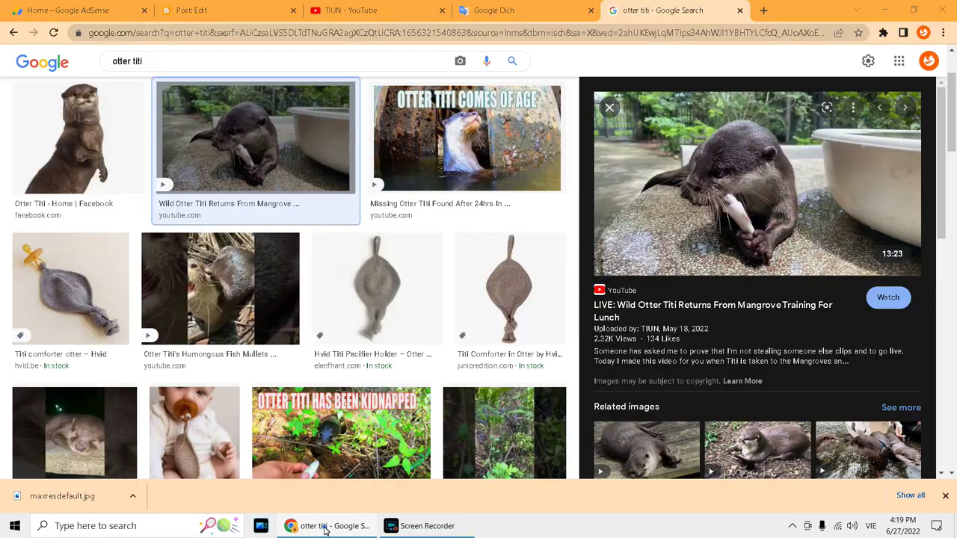
left_click(323, 526)
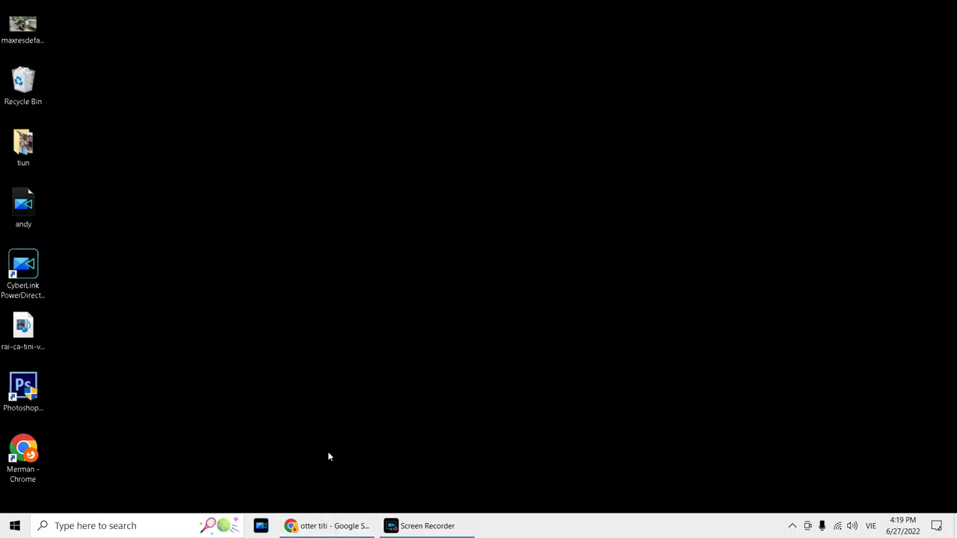
left_click(321, 524)
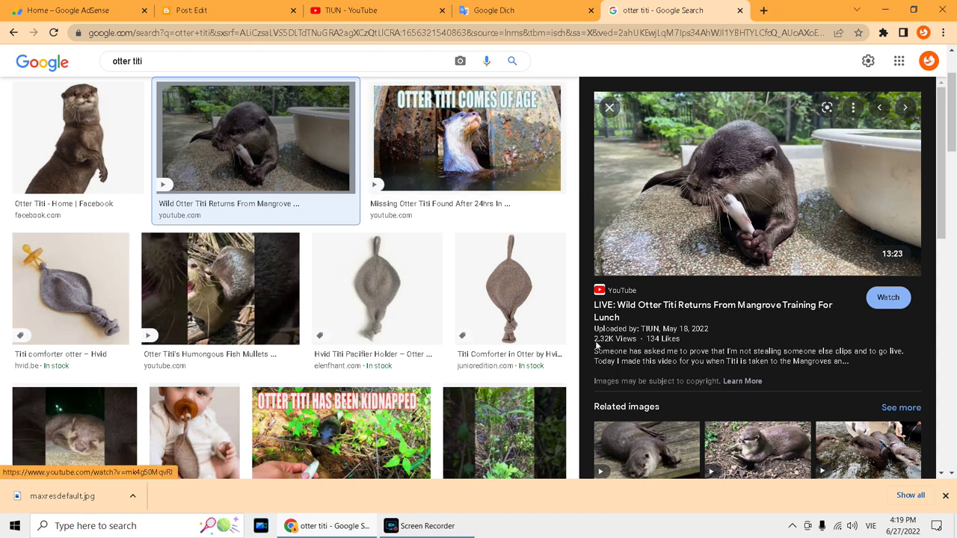
Return to the Blogger post, dismiss the download bar, and make the post's Labels field ready for entry
left_click(230, 6)
left_click(294, 218)
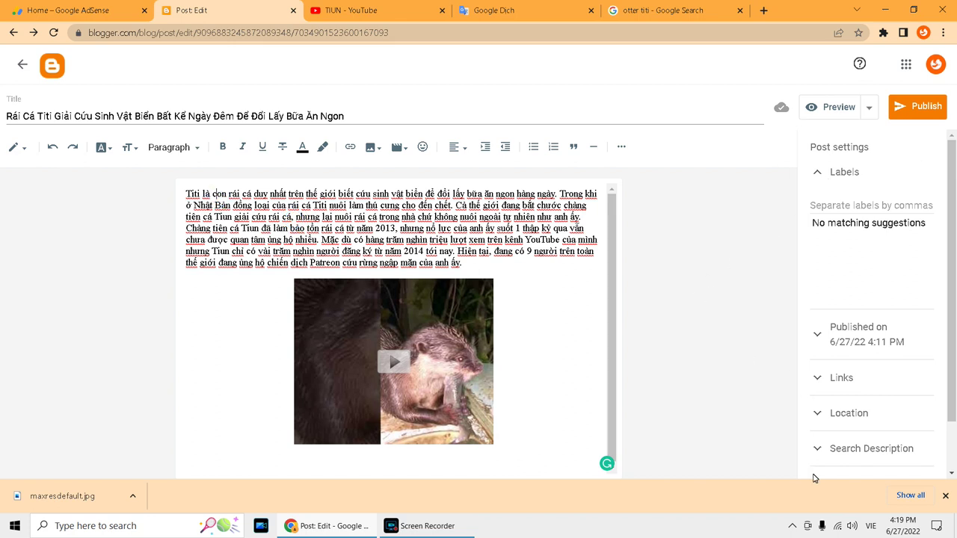
left_click(945, 496)
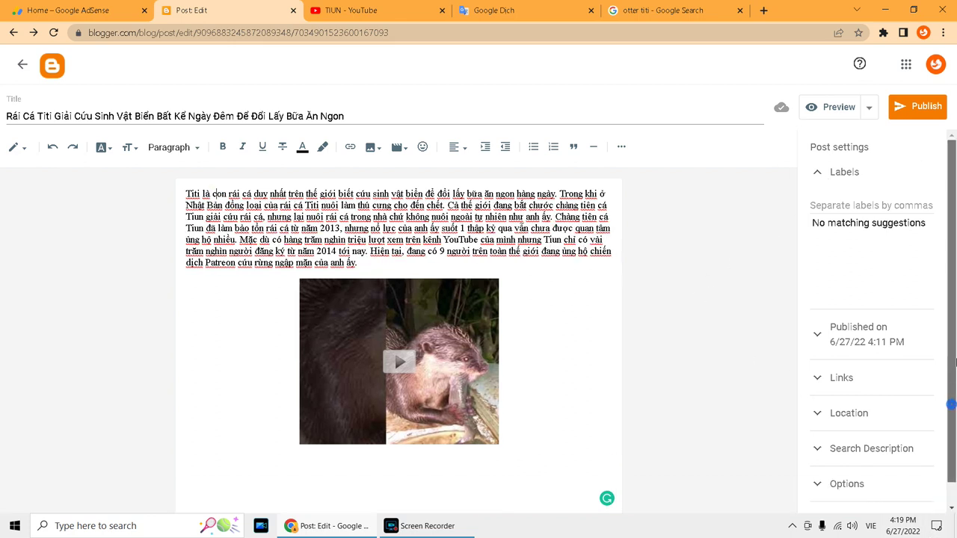
left_click(870, 213)
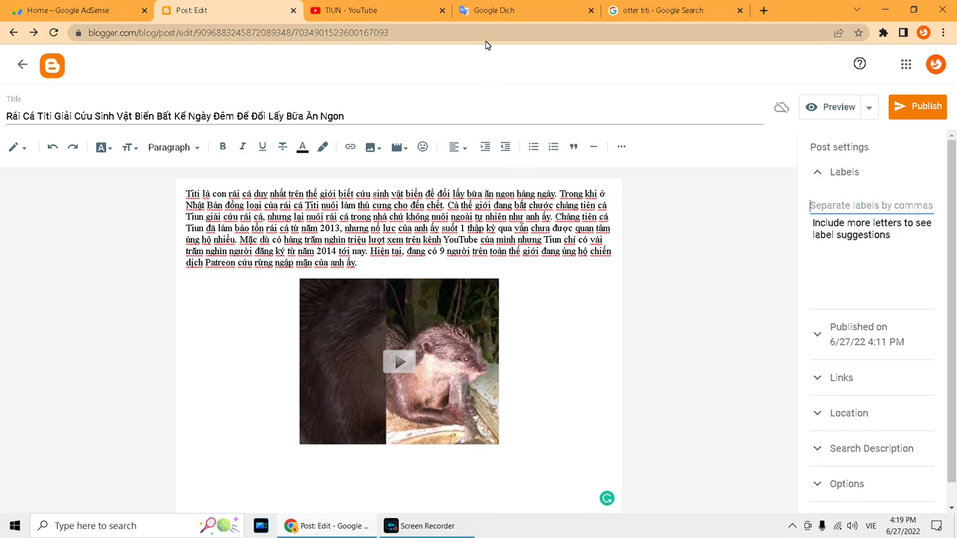
Open tiun.vn in place of the image search and view the article "Bán đuôi monofin nàng tiên cá Tiun giá rẻ" with its labels
left_click(645, 21)
left_click(625, 34)
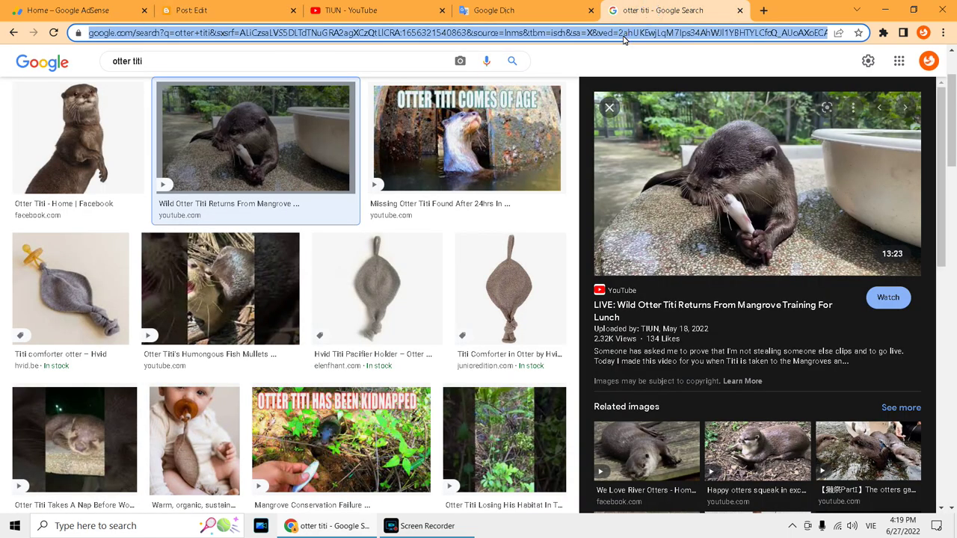
type("tiun")
key("Return")
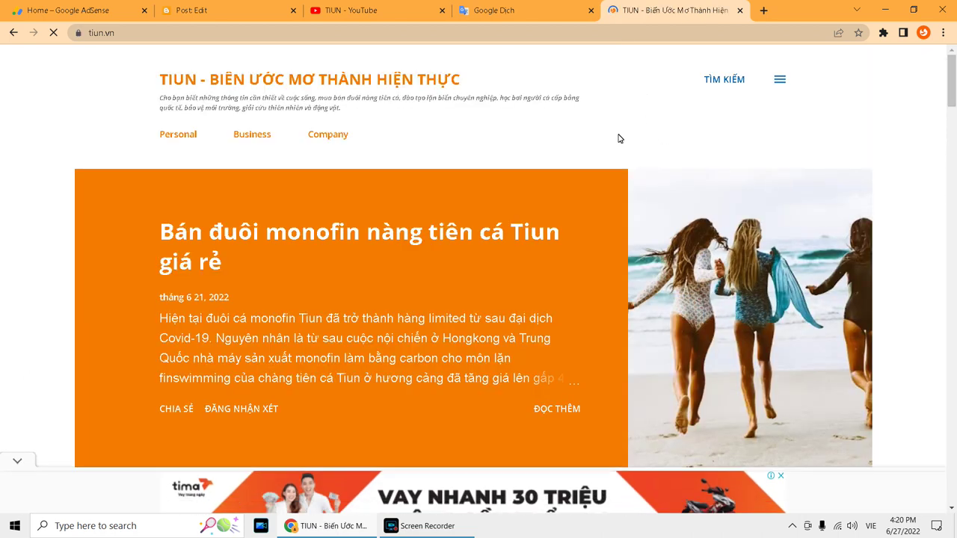
scroll(523, 88, "down", 3)
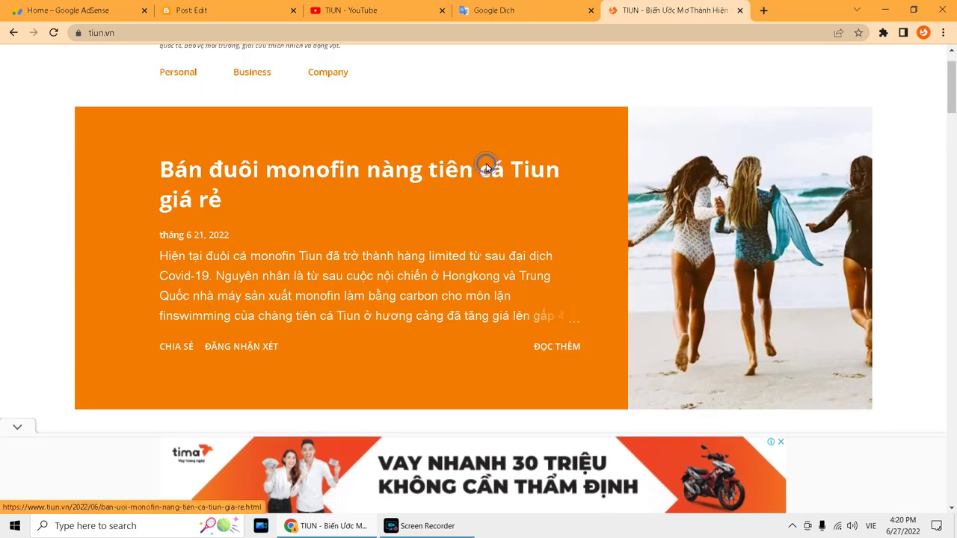
left_click(486, 166)
scroll(509, 167, "down", 3)
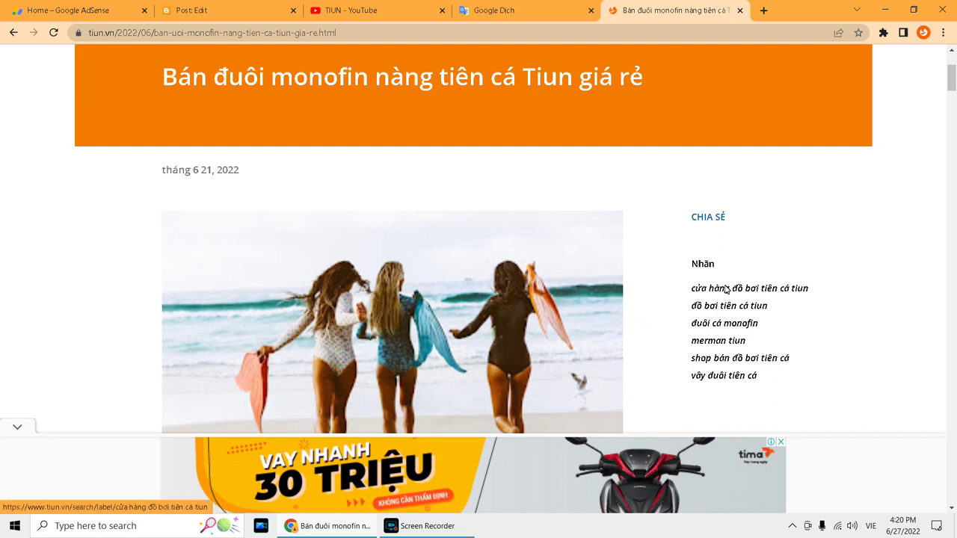
Show the posts filed under the label "đồ bơi tiên cá tiun" and look through them
left_click(723, 306)
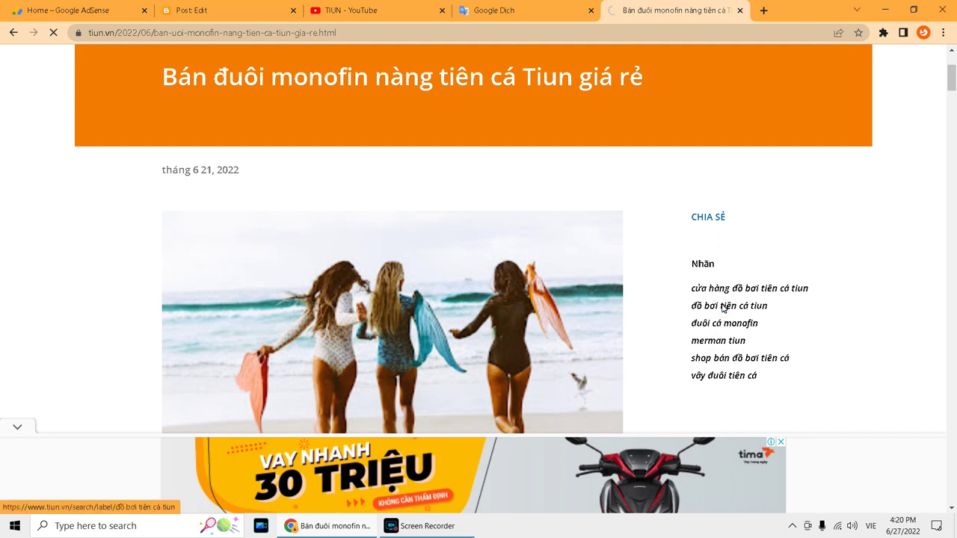
scroll(566, 254, "down", 5)
scroll(567, 254, "down", 1)
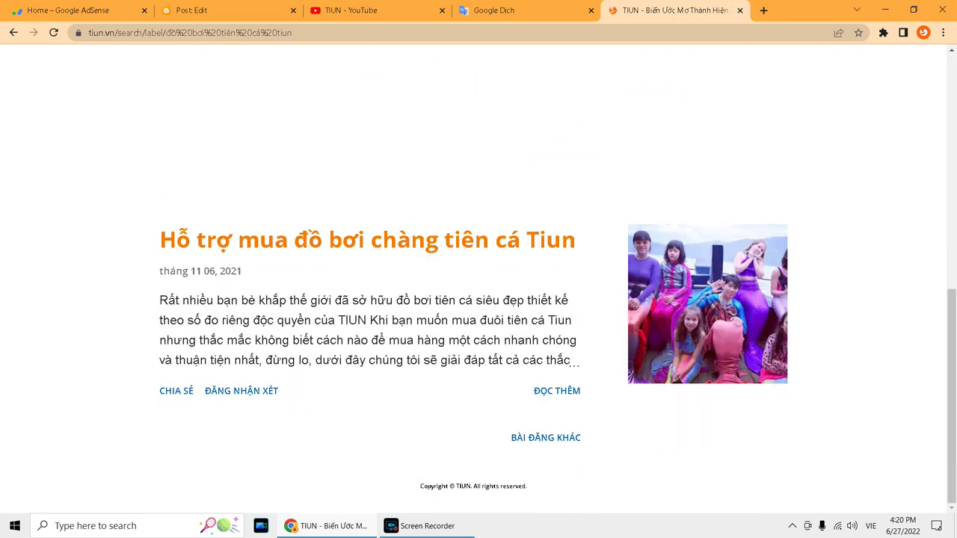
In the Blogger post, enter the labels "rái cá, bảo tồn động vật, rừng đước"
left_click(196, 9)
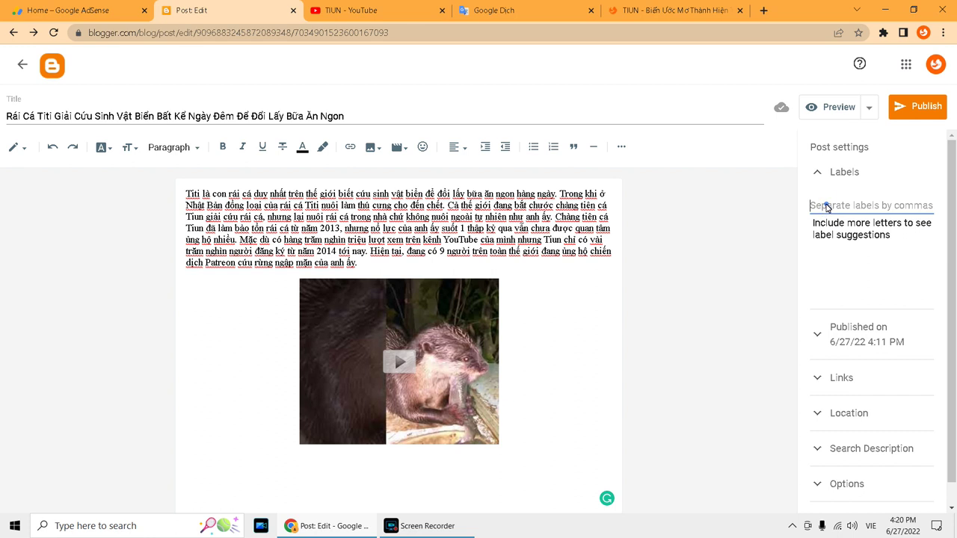
type("rái cá")
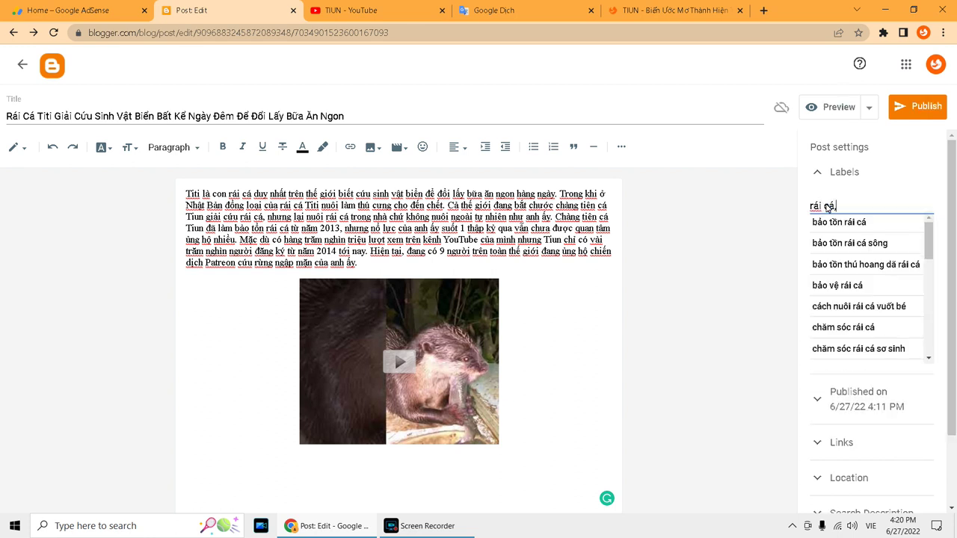
type(", bảo ")
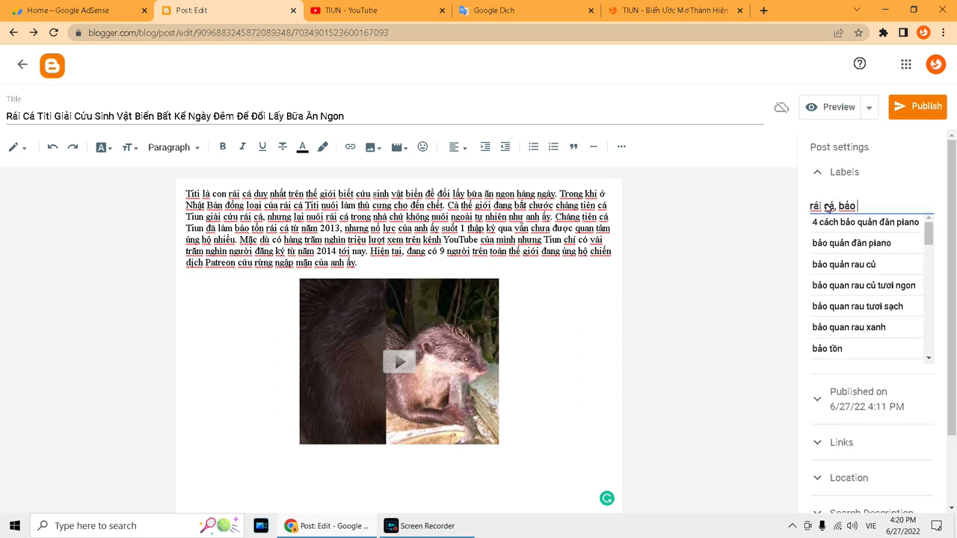
type("tồn đong vật,")
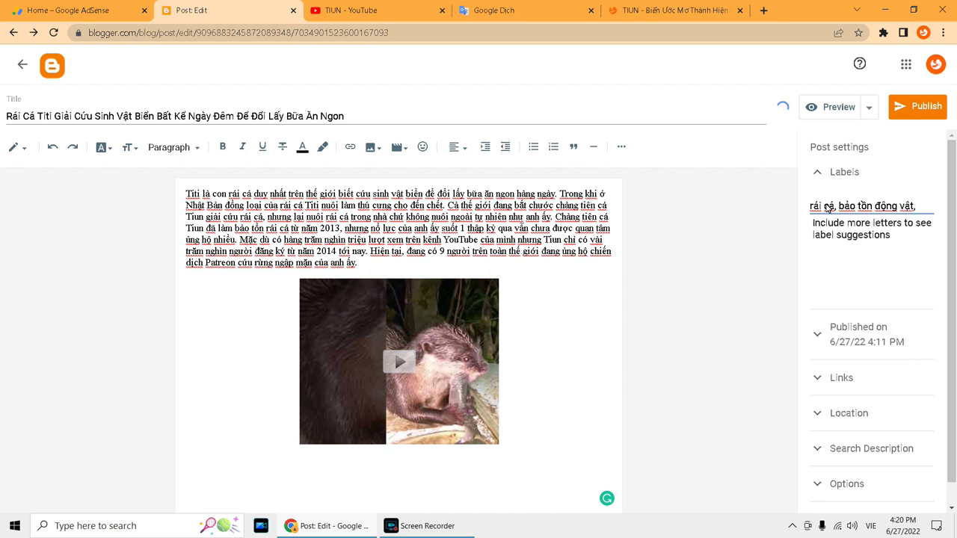
type("rừng đươ")
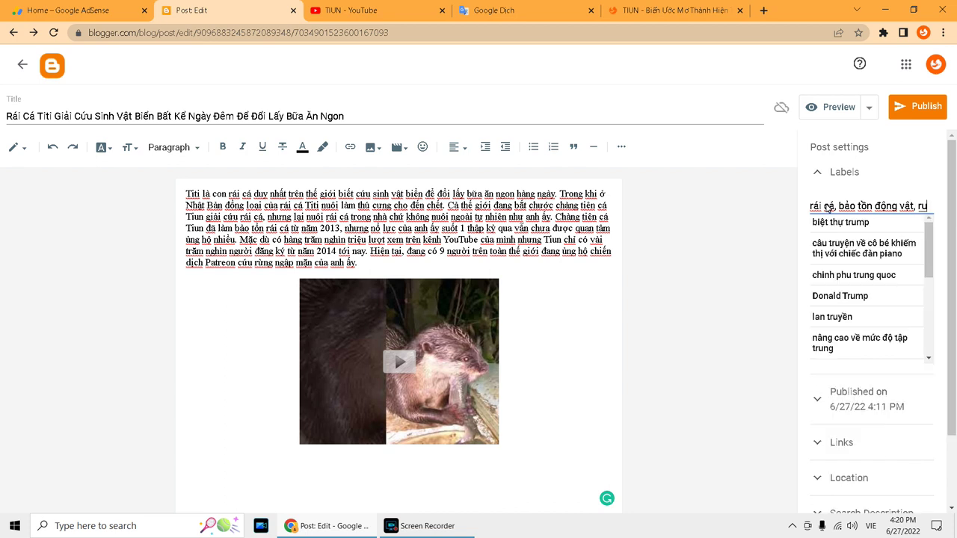
type("c")
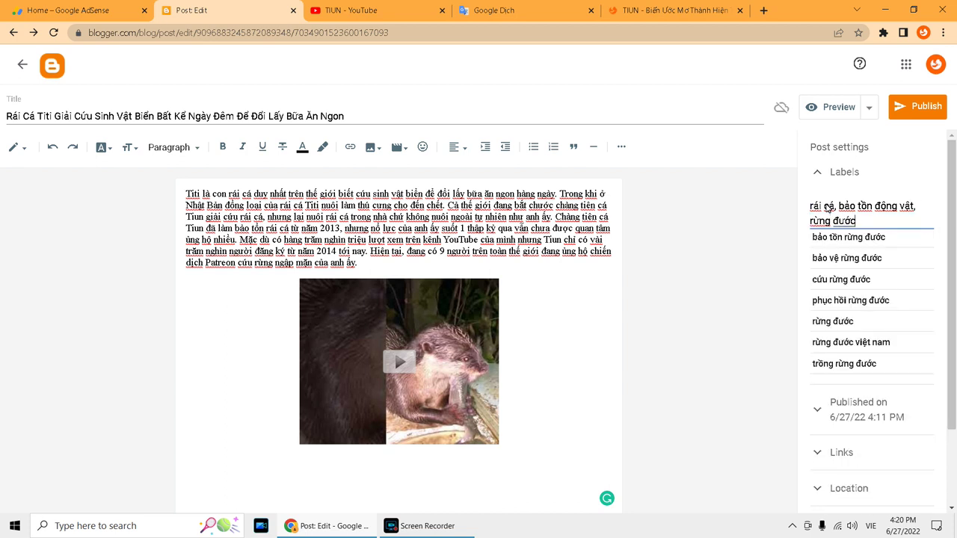
Add the labels "merman tiun, giải cứu động vật, thế giới động vật" to the post
type(", me")
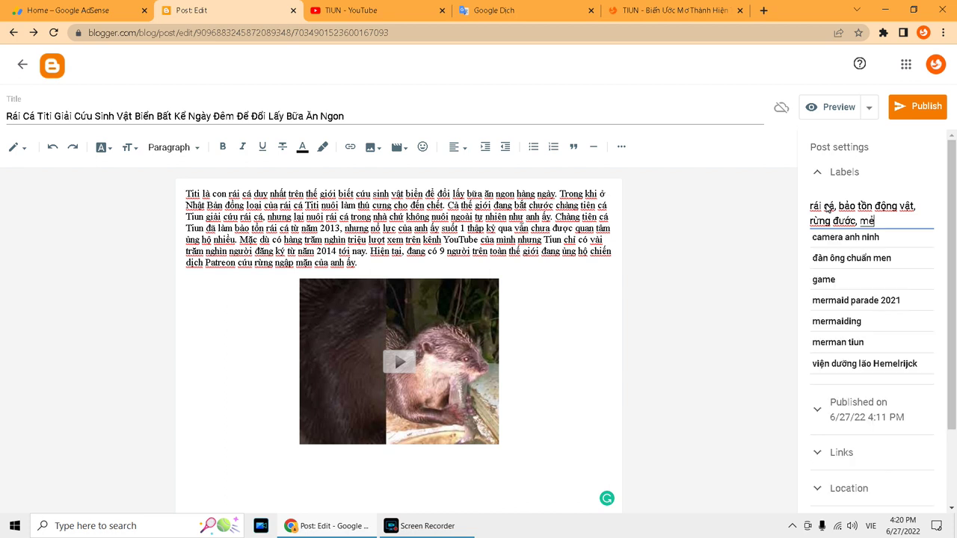
type("rman tiun, ")
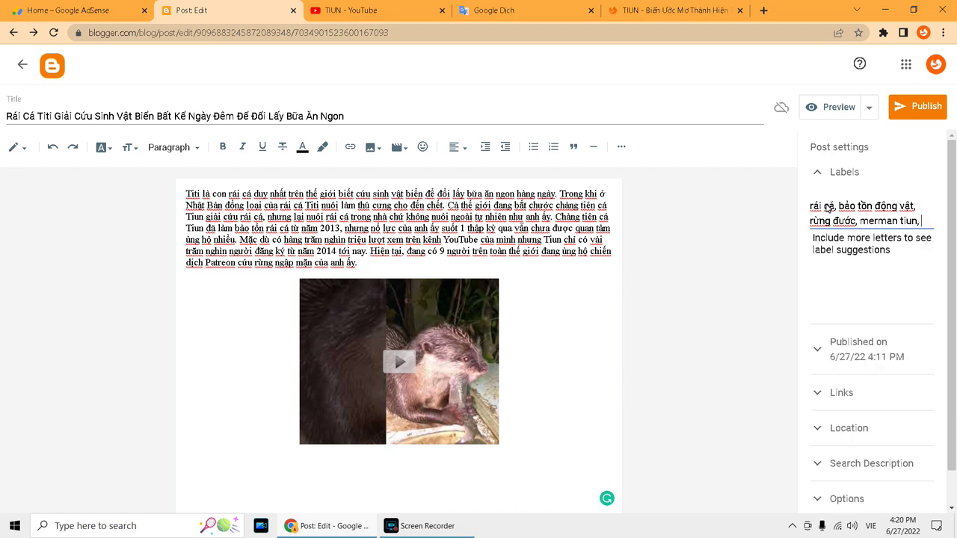
type("giải")
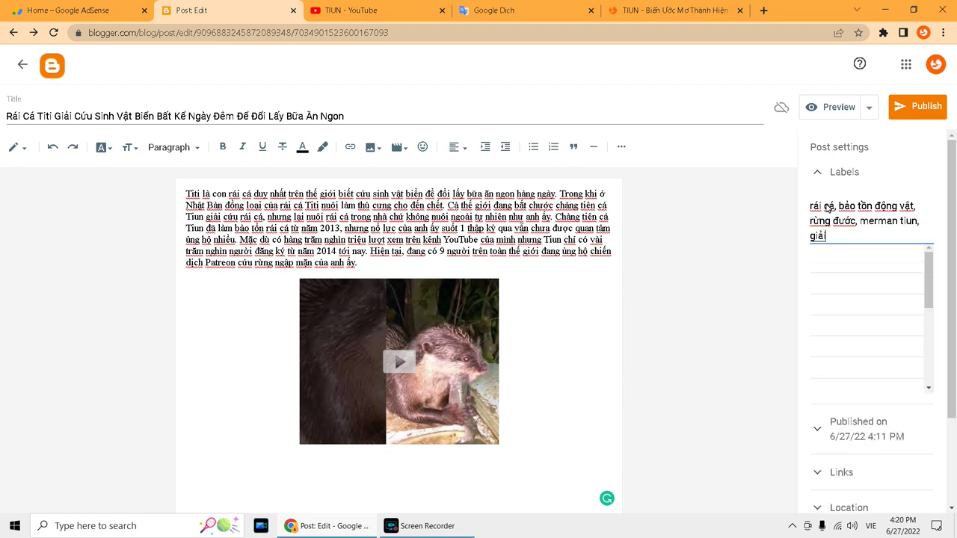
type(" cứu động vật, th")
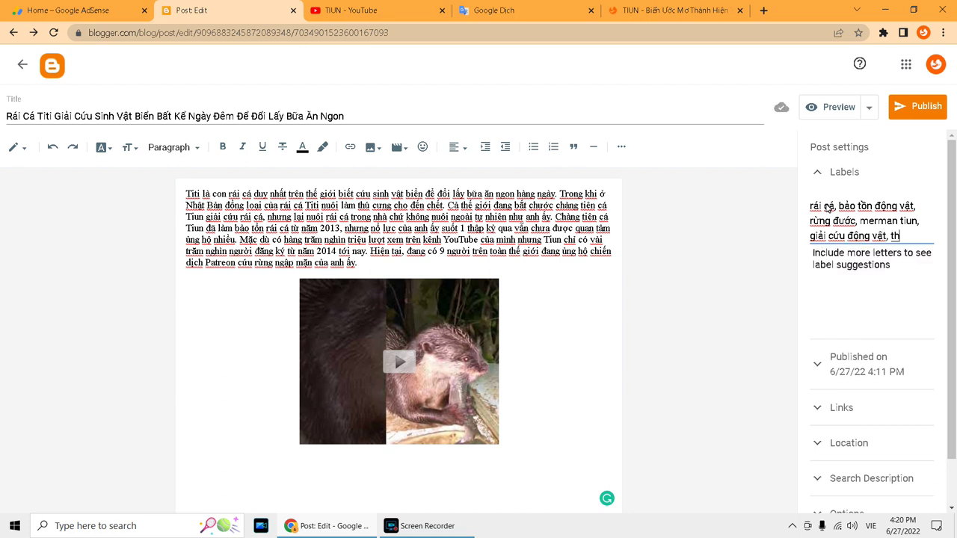
type("ế giới động vật,")
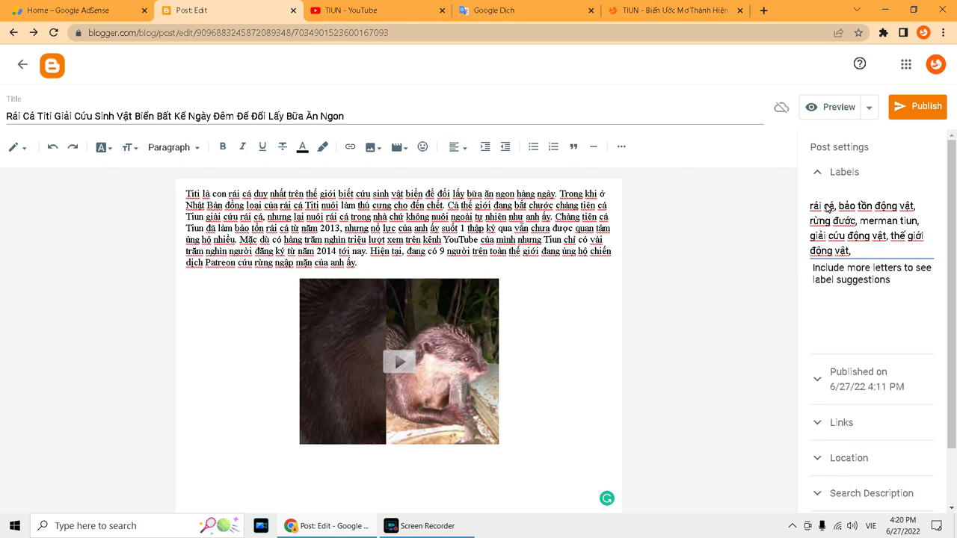
Look over the labelled posts on tiun.vn again and return to the Blogger post
left_click(641, 9)
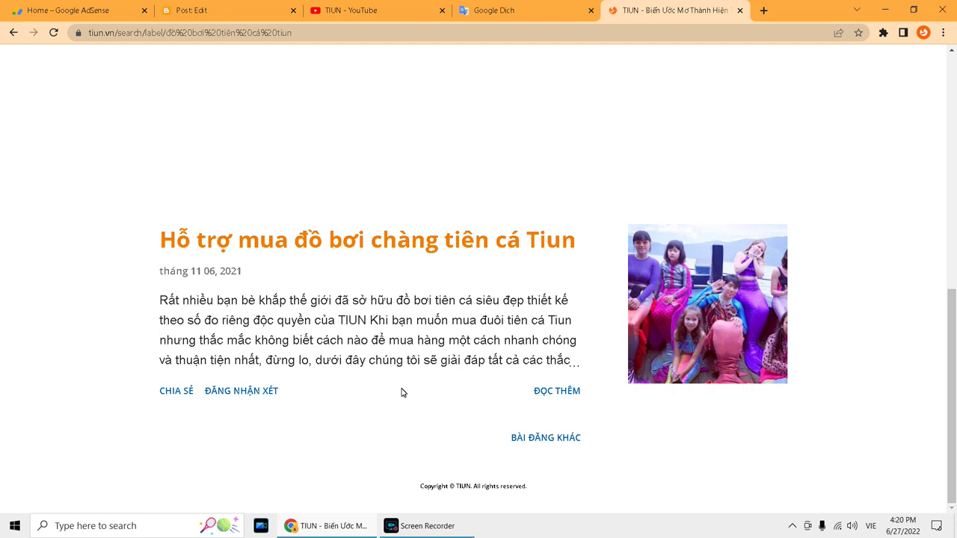
scroll(402, 393, "up", 5)
left_click(192, 10)
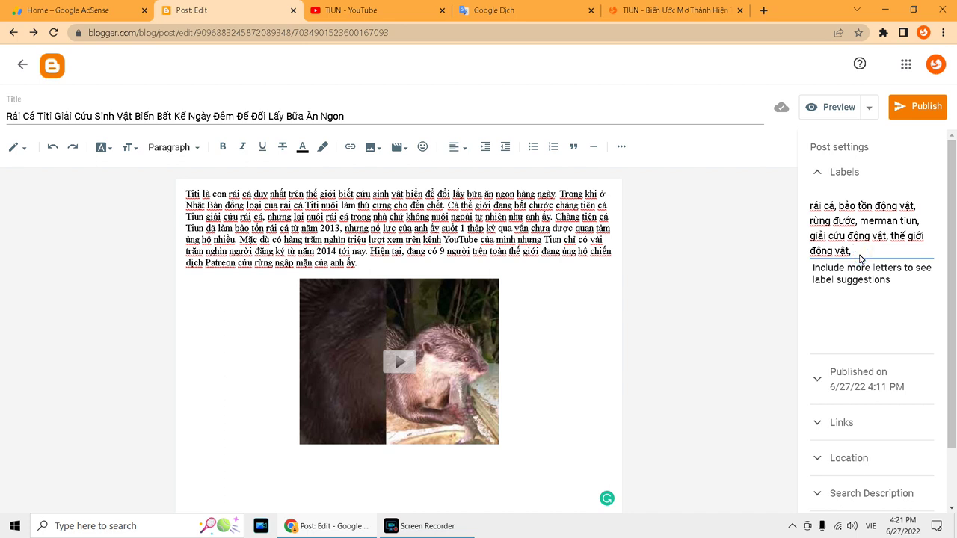
Add the labels "rái cá Titi, thế giới động vật, hoang dã" to the post
type("rái cá Titi")
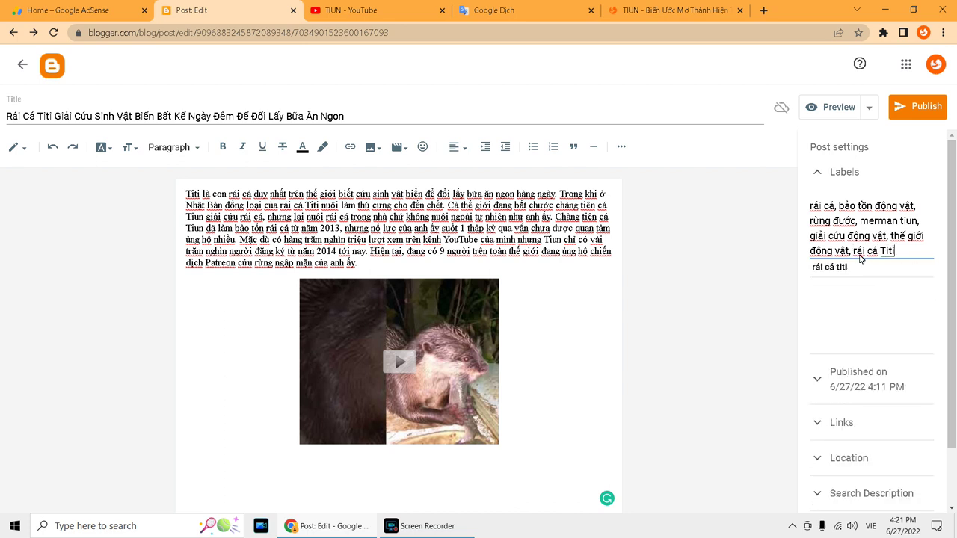
left_click(752, 279)
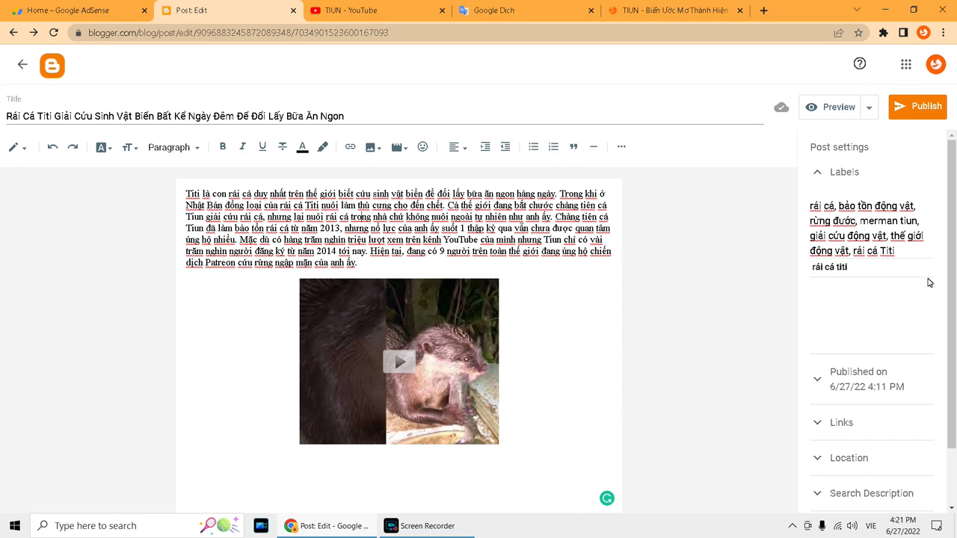
left_click(909, 255)
type(",")
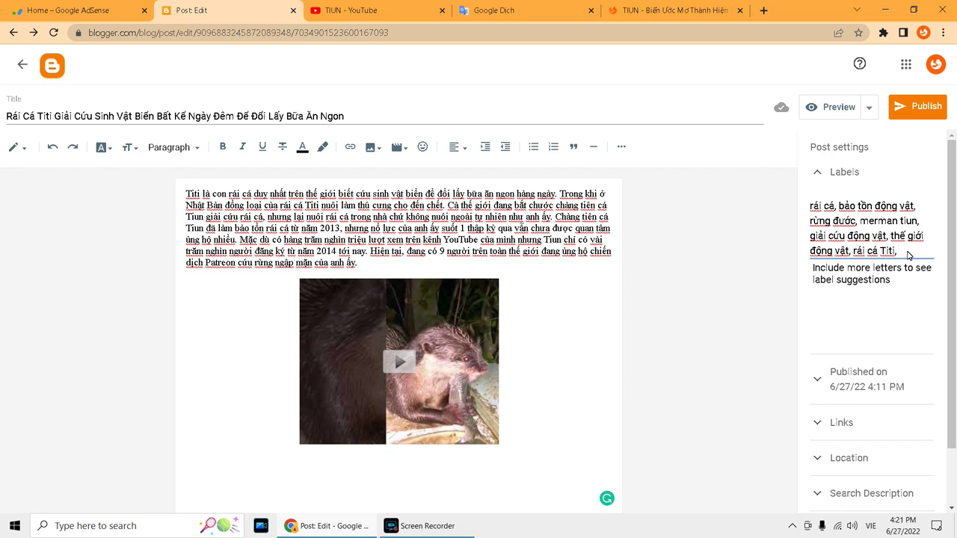
type("ế giới đô")
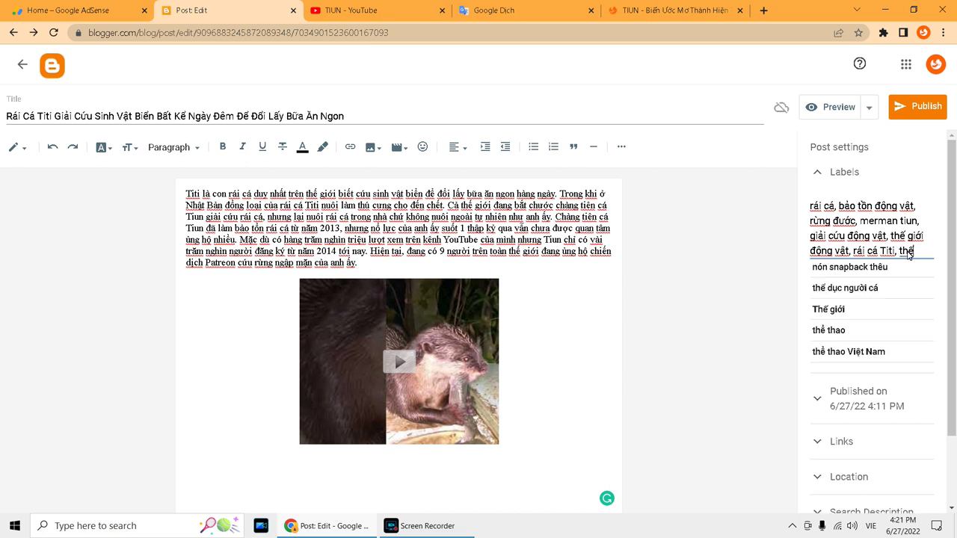
type("ng vât, ")
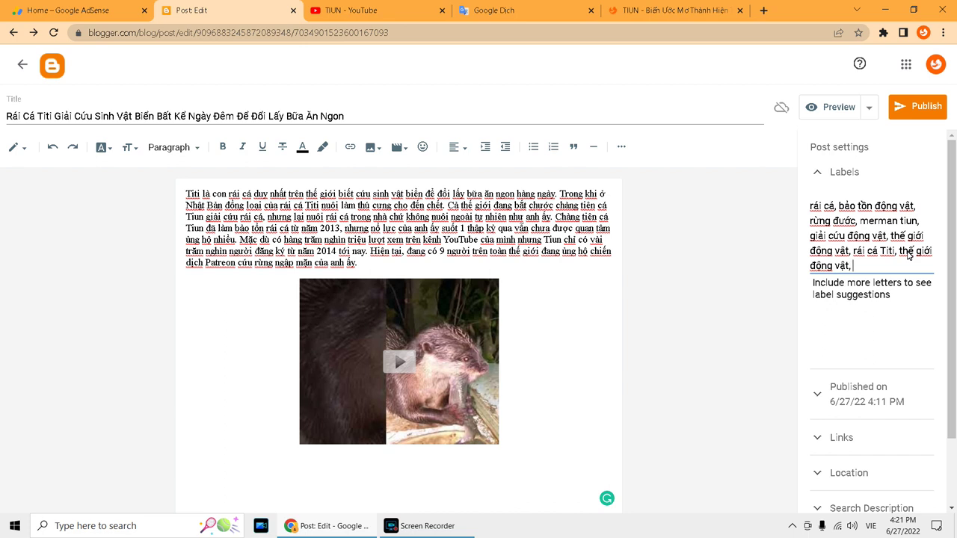
type("hoang dã")
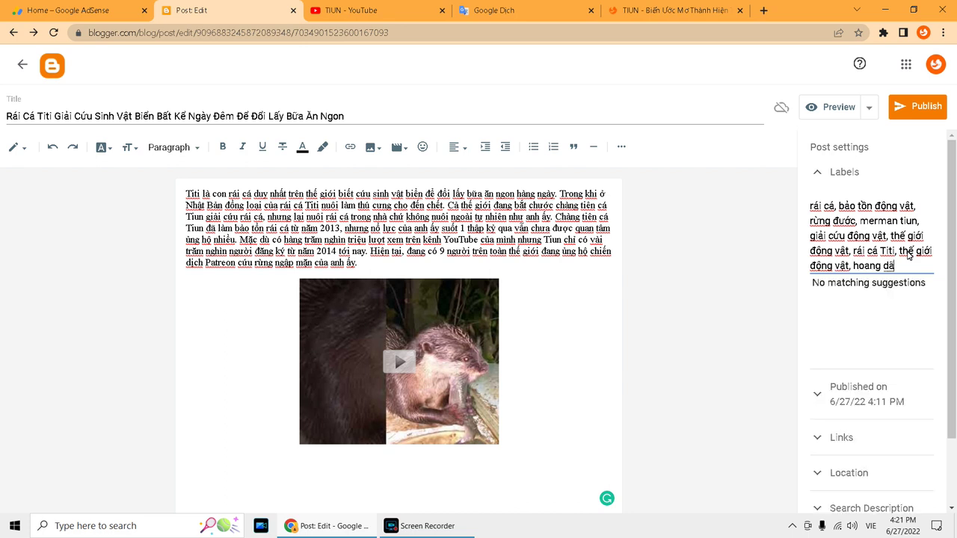
left_click(784, 299)
Check the entered labels one by one against the blog's matching label suggestions
left_click(814, 209)
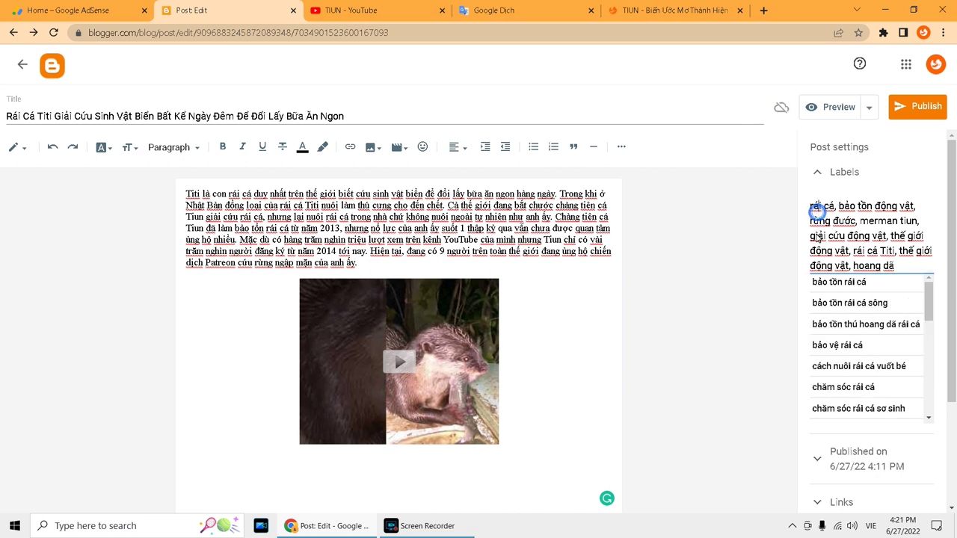
left_click(819, 237)
left_click(821, 251)
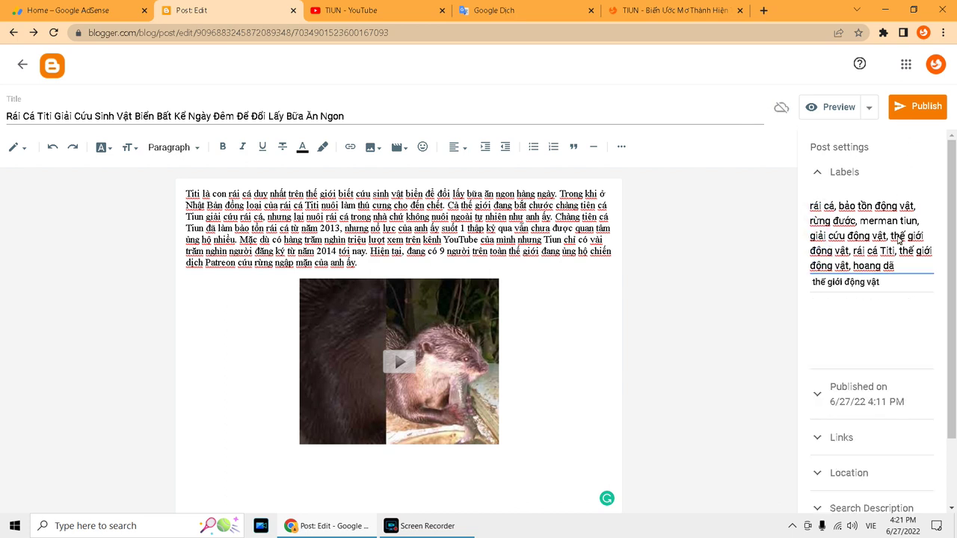
left_click(873, 258)
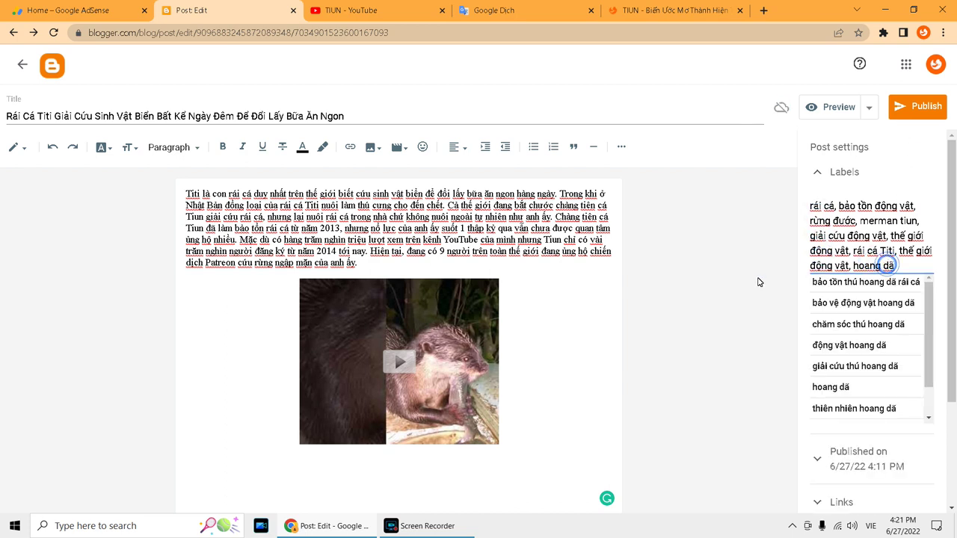
left_click(815, 210)
left_click(811, 224)
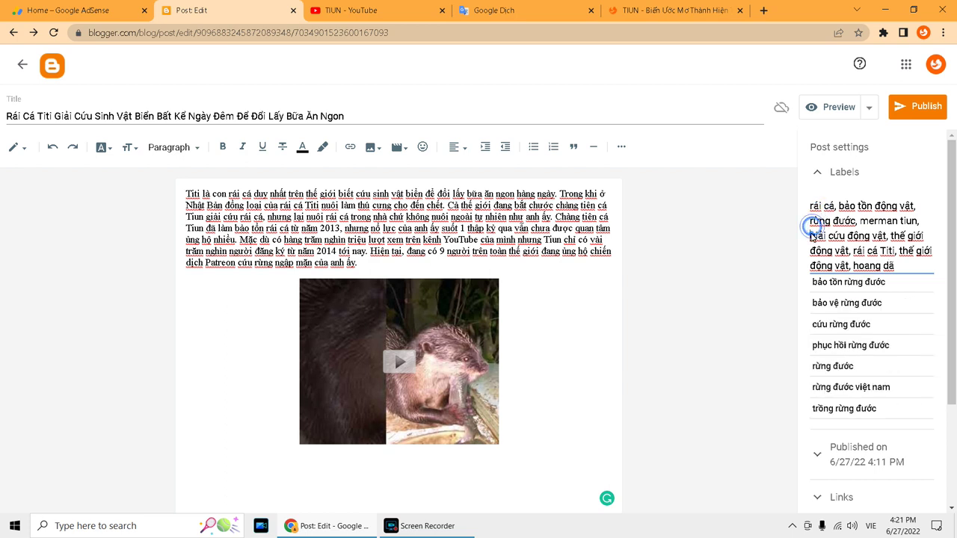
left_click(809, 235)
left_click(812, 252)
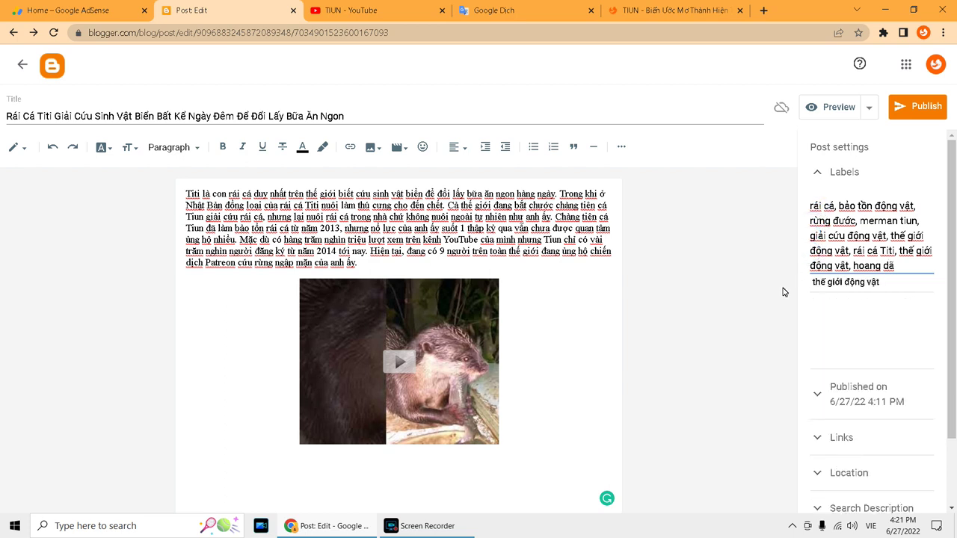
left_click(757, 215)
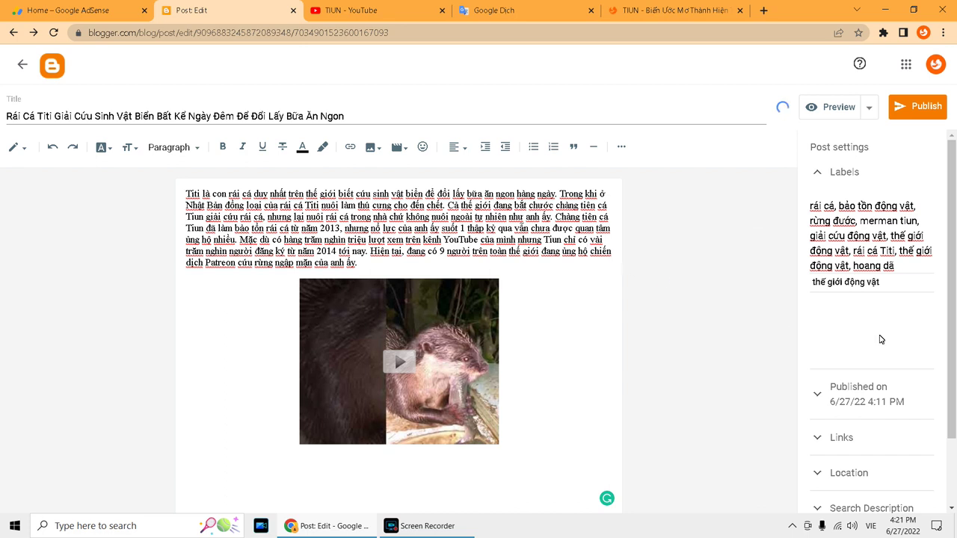
Begin the post's search description with "rái cá, cách nuôi rái cá, chăm sóc rái cá, bảo tồn rái cá,"
scroll(953, 346, "down", 2)
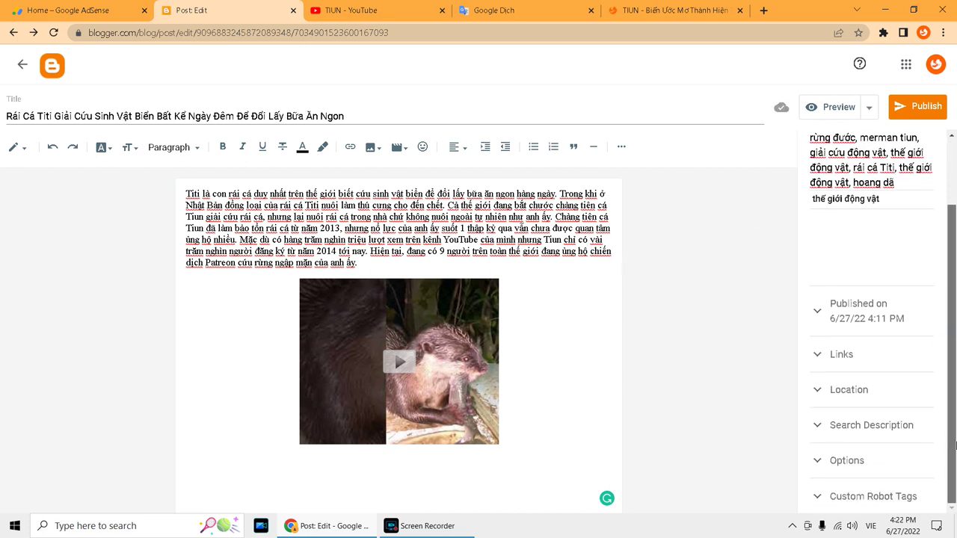
left_click(850, 427)
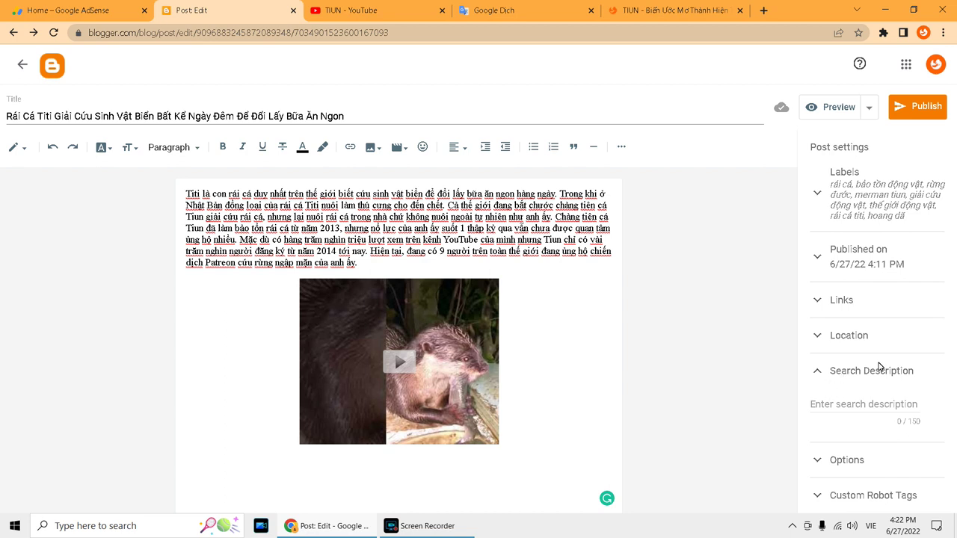
left_click_drag(922, 368, 830, 372)
left_click(835, 374)
left_click(835, 404)
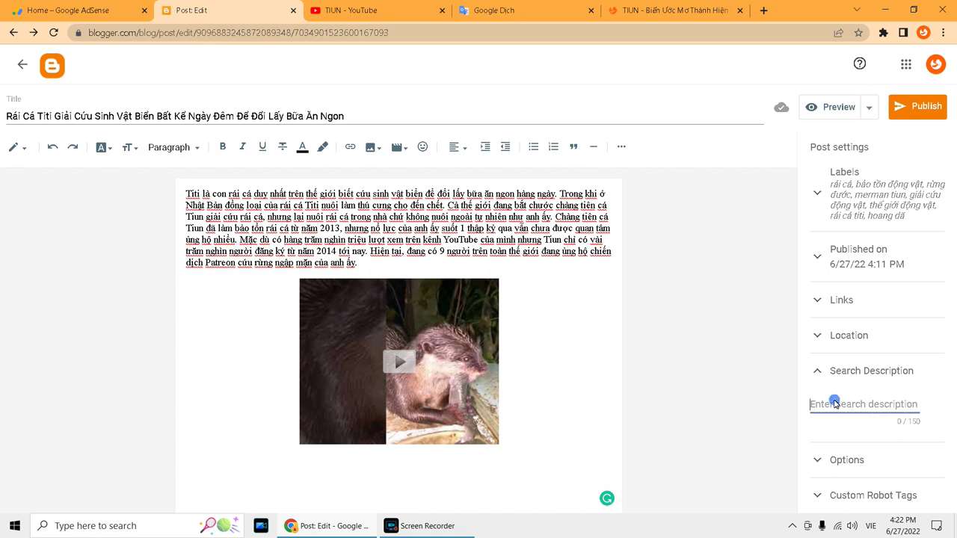
type("ra")
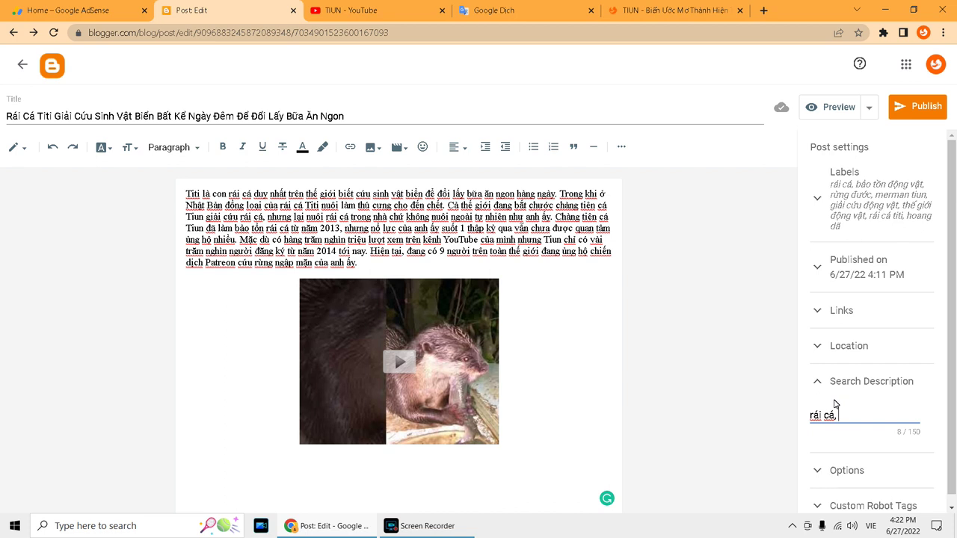
type("r")
type("cách nuôi rái cá, chăm sóc rái cá, b")
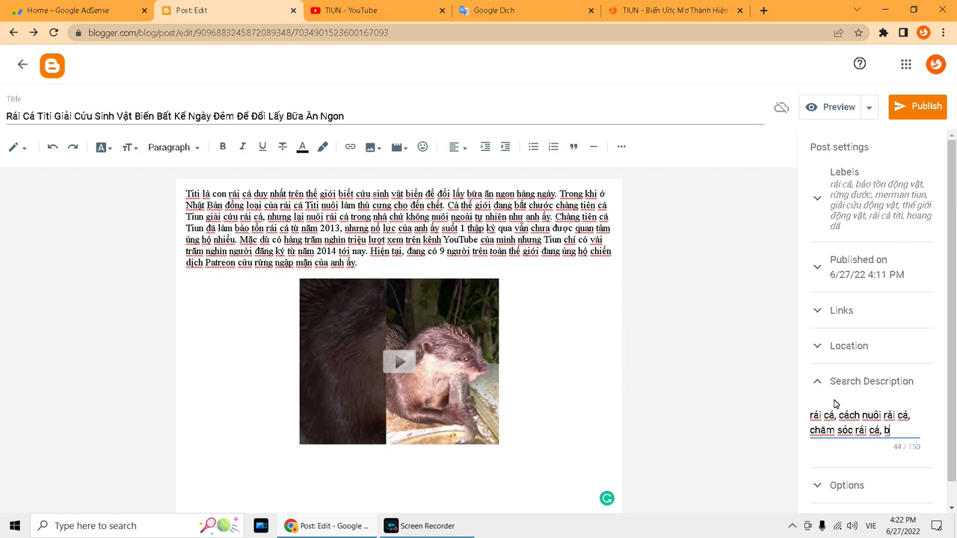
type("ảo tồn rái cá, ")
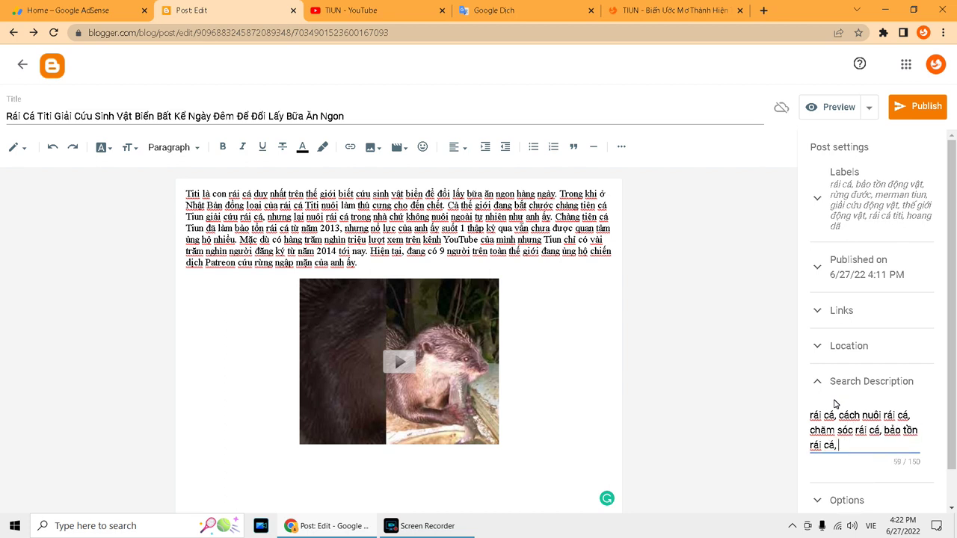
type("tieên cá tiun,")
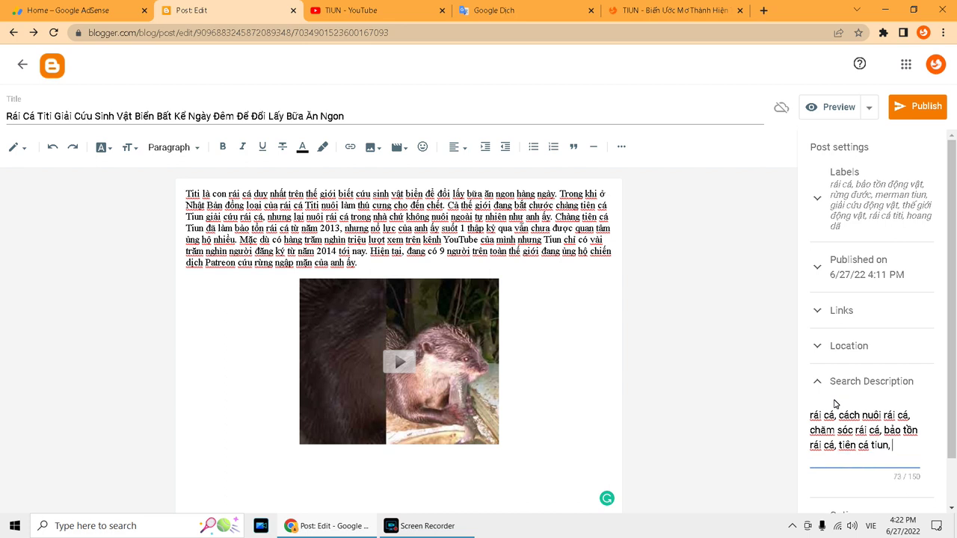
key("BackSpace")
key("BackSpace")
key("BackSpace")
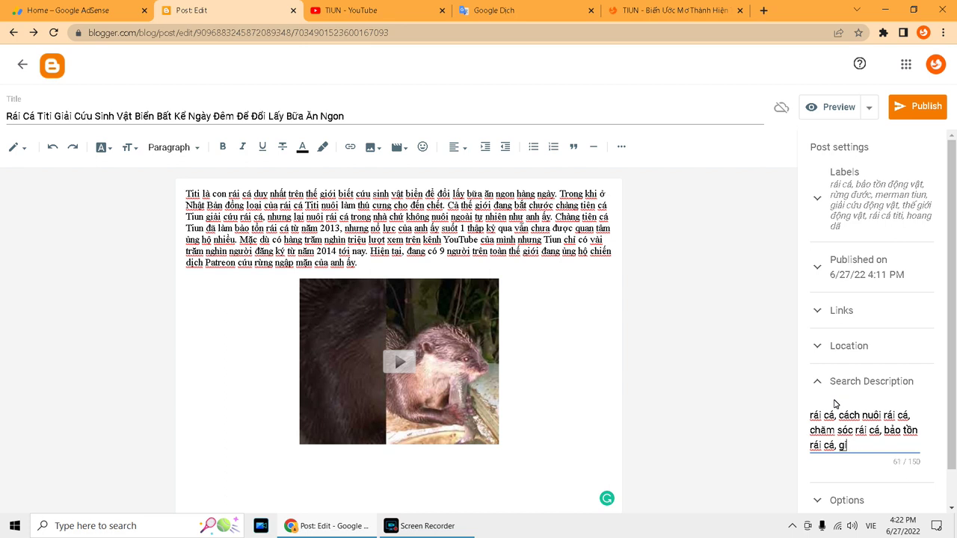
Extend the search description with "giải cứu động vật, phóng sanh cá, nuôi rái cá, rái cá vuốt bé"
type("động va")
type("t, phóng ")
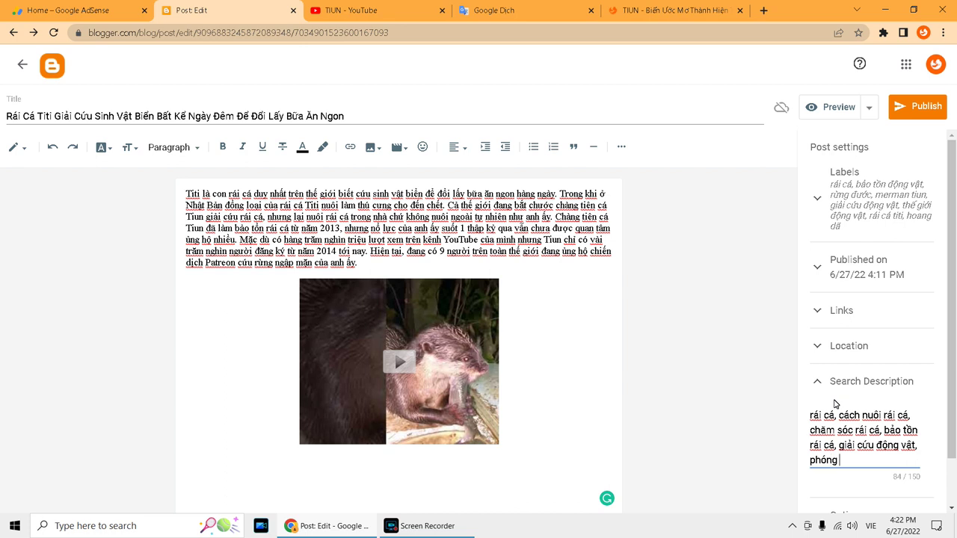
type("sanh cá, n")
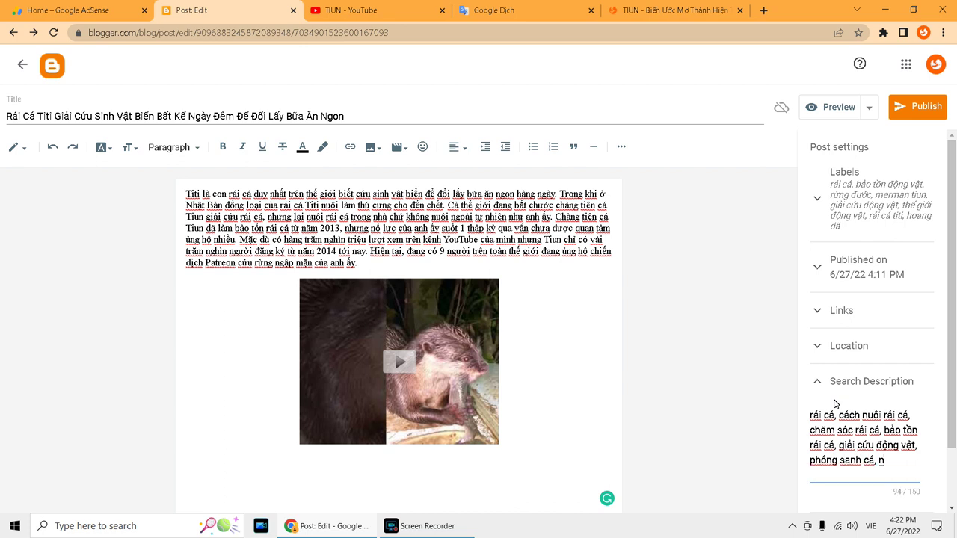
type("uôi ấái cá, rái cá ăn c")
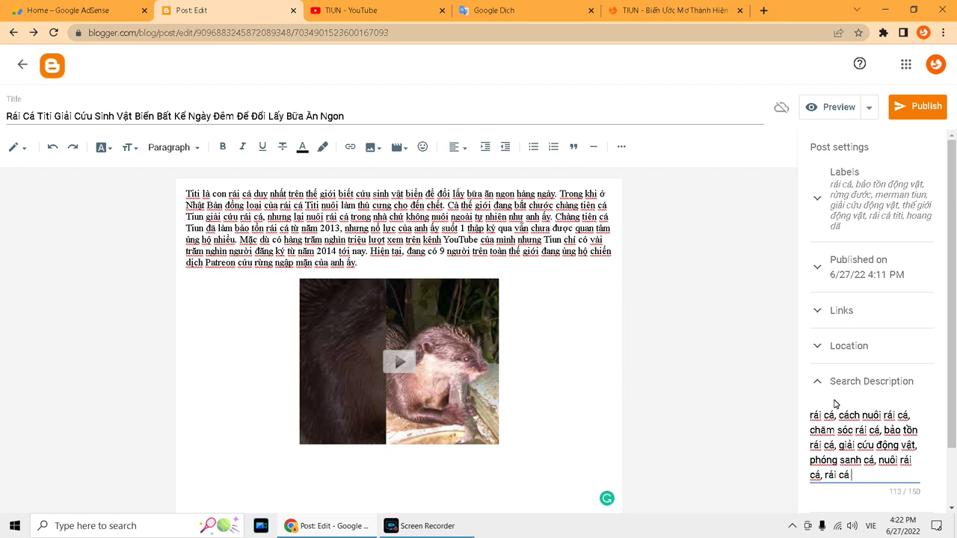
key("BackSpace")
key("BackSpace")
key("BackSpace")
key("BackSpace")
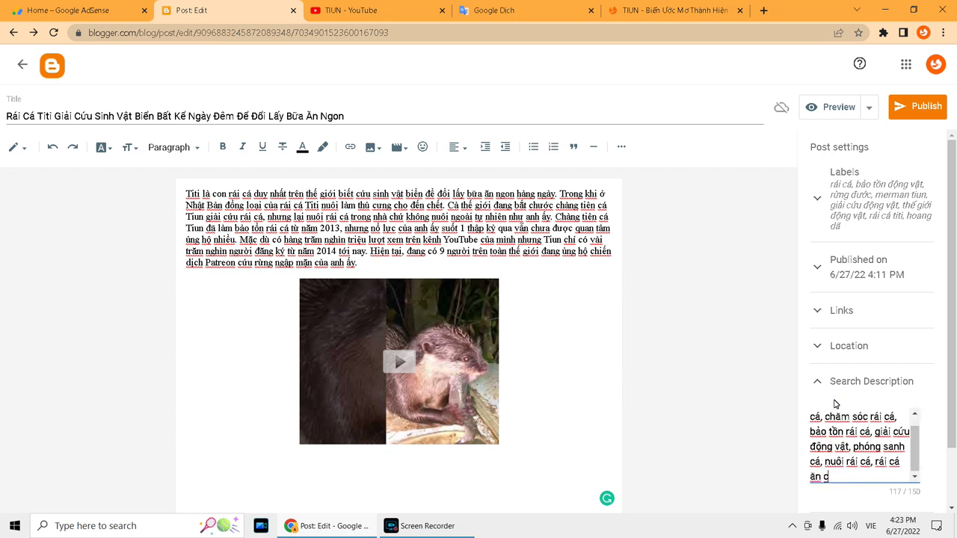
type("vuốt bé")
left_click(891, 497)
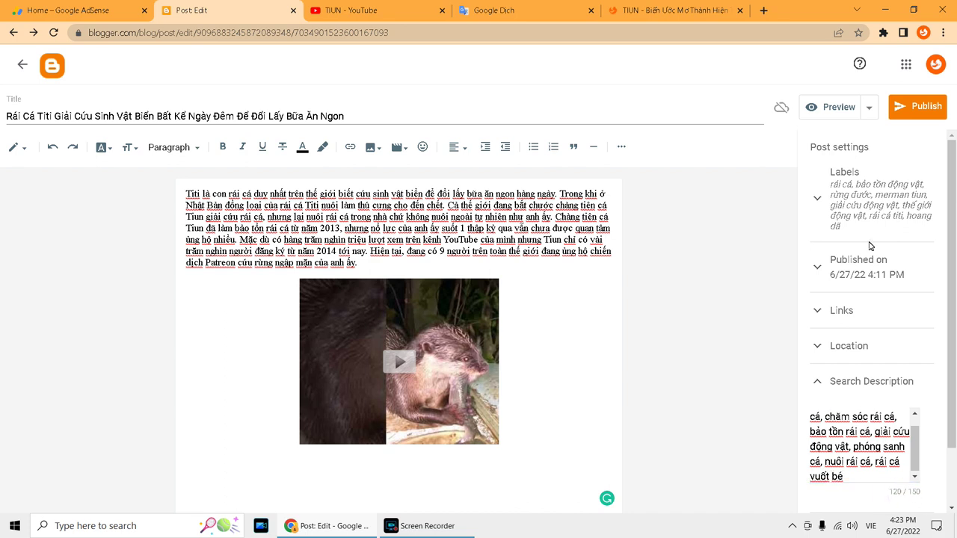
Publish the otter Titi post to the blog, confirming the publication, and open its live page
left_click(917, 108)
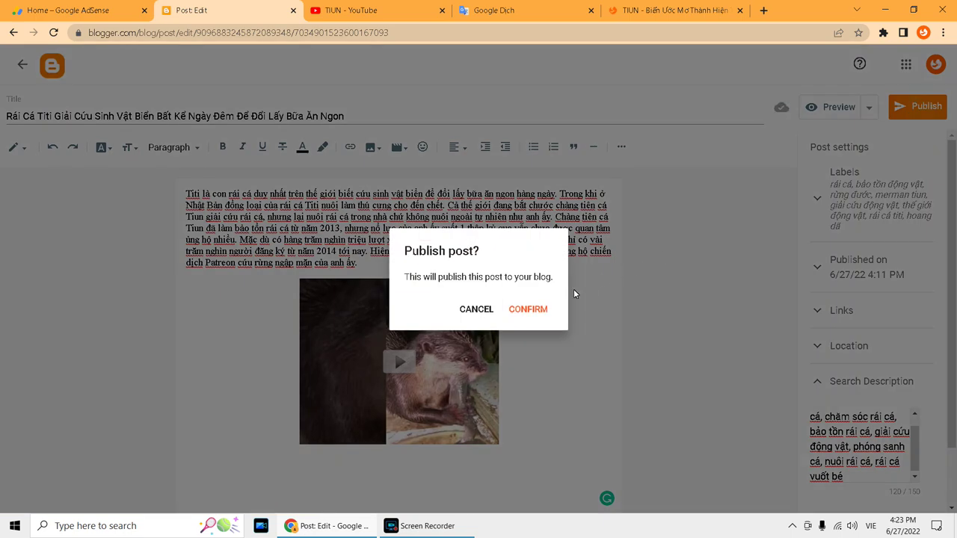
left_click(540, 308)
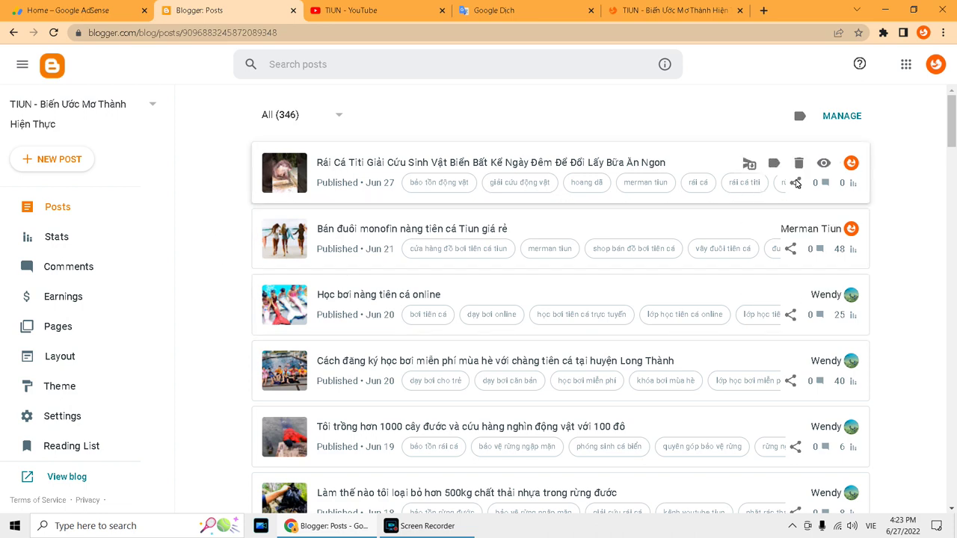
left_click(824, 163)
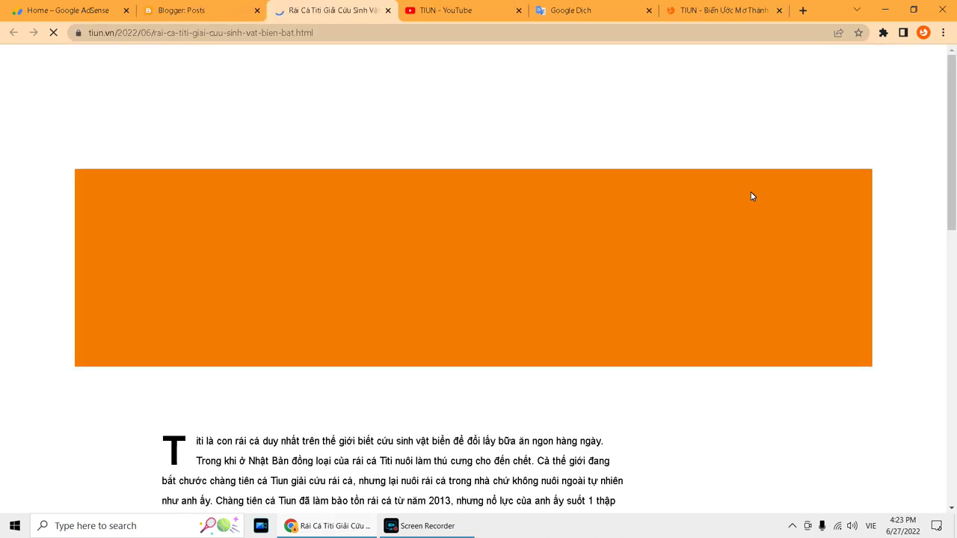
Look through the published post on tiun.vn, checking its title, opening paragraph, embedded video and the section beneath
scroll(468, 255, "down", 3)
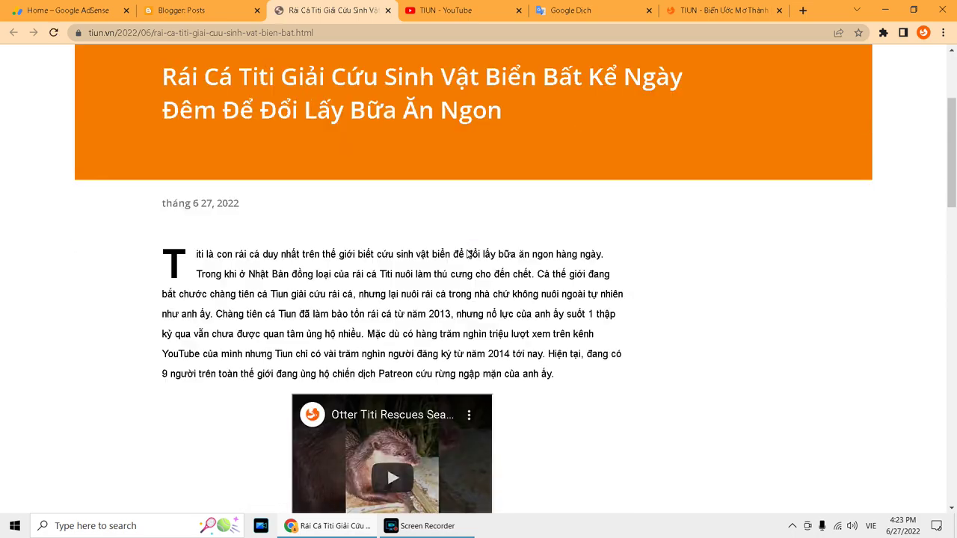
scroll(469, 255, "down", 4)
scroll(471, 250, "up", 3)
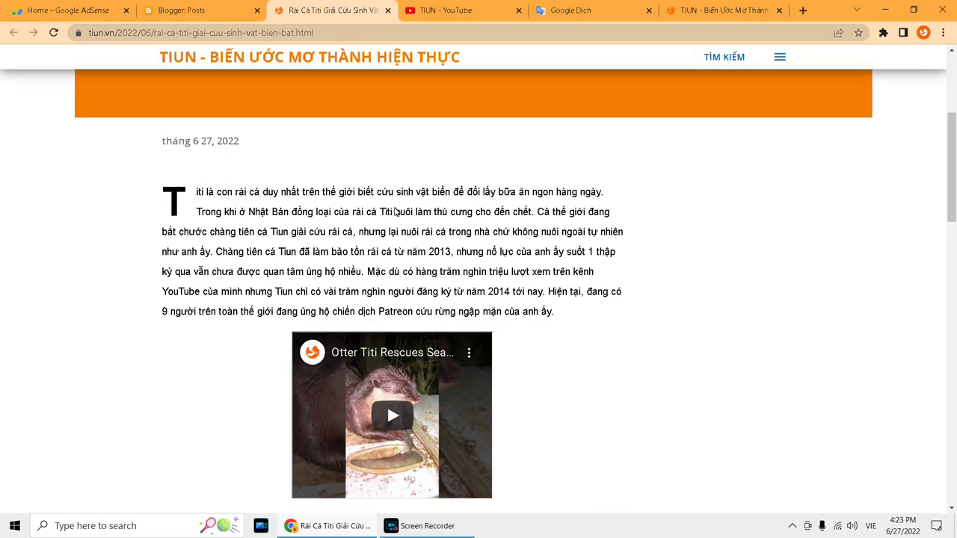
scroll(410, 219, "down", 6)
scroll(417, 228, "up", 2)
scroll(417, 227, "down", 4)
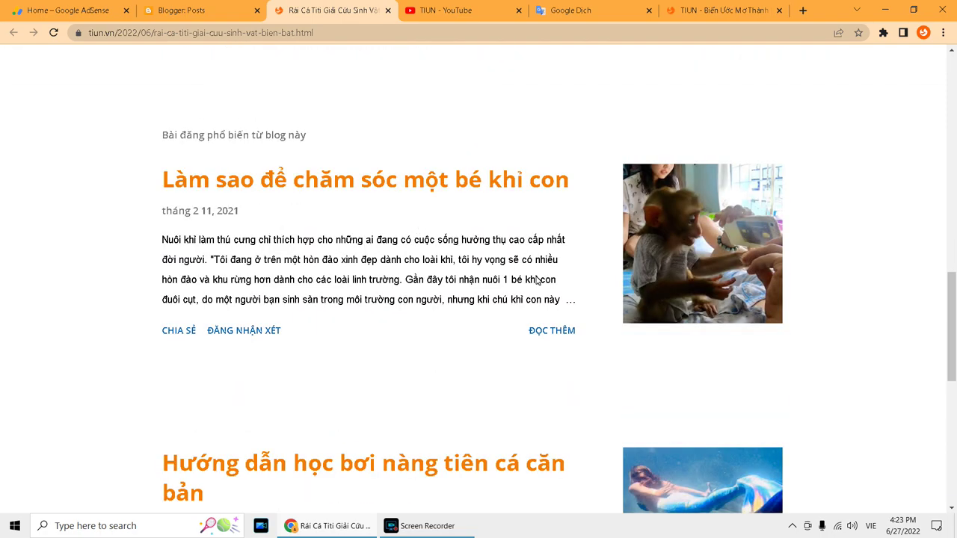
scroll(594, 291, "up", 8)
scroll(345, 389, "up", 4)
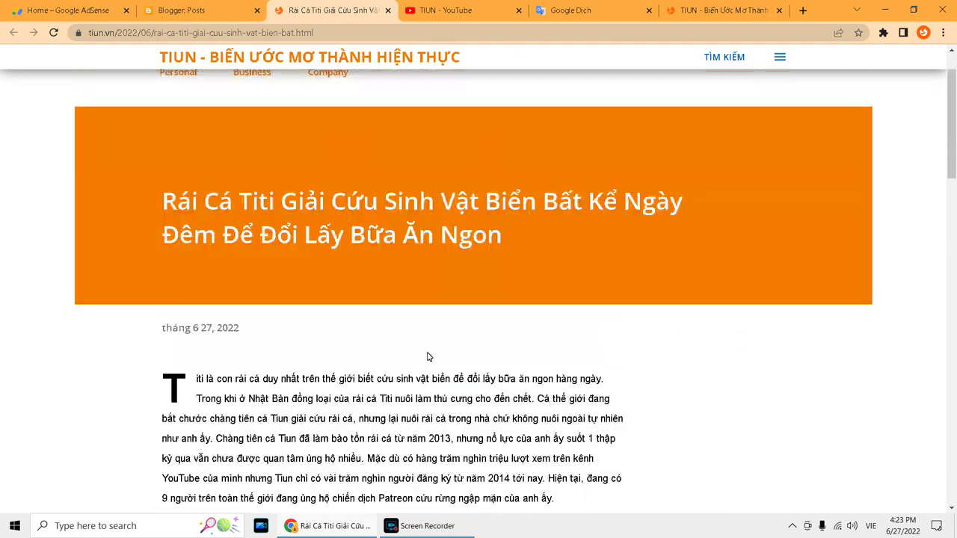
scroll(263, 280, "down", 2)
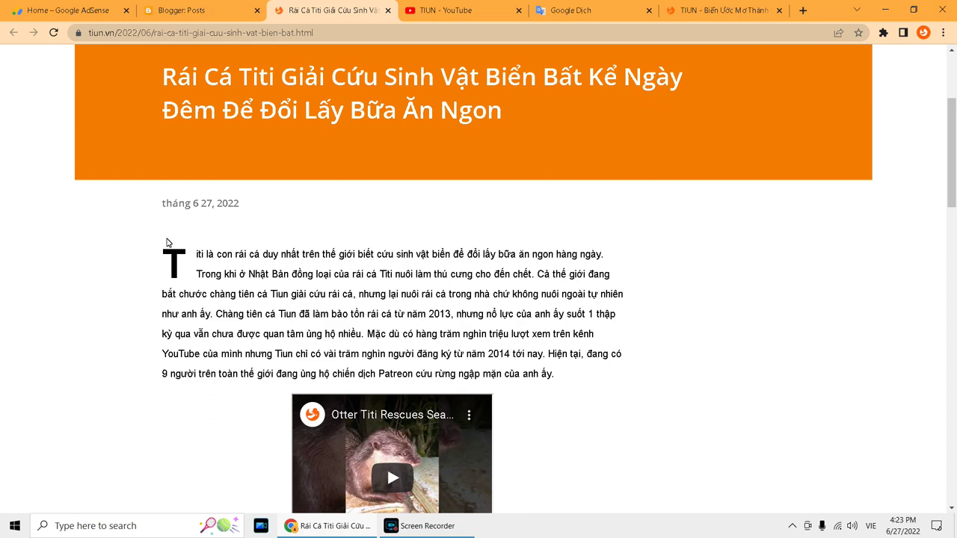
left_click_drag(173, 240, 278, 253)
left_click(370, 239)
Reopen the otter Titi post for editing in Blogger and add a blank line above its opening paragraph
left_click(193, 8)
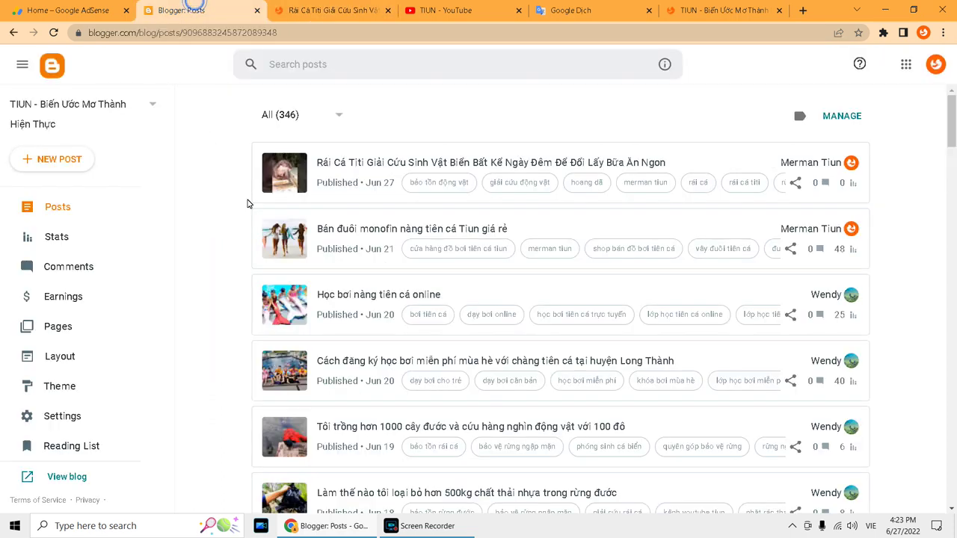
left_click(337, 163)
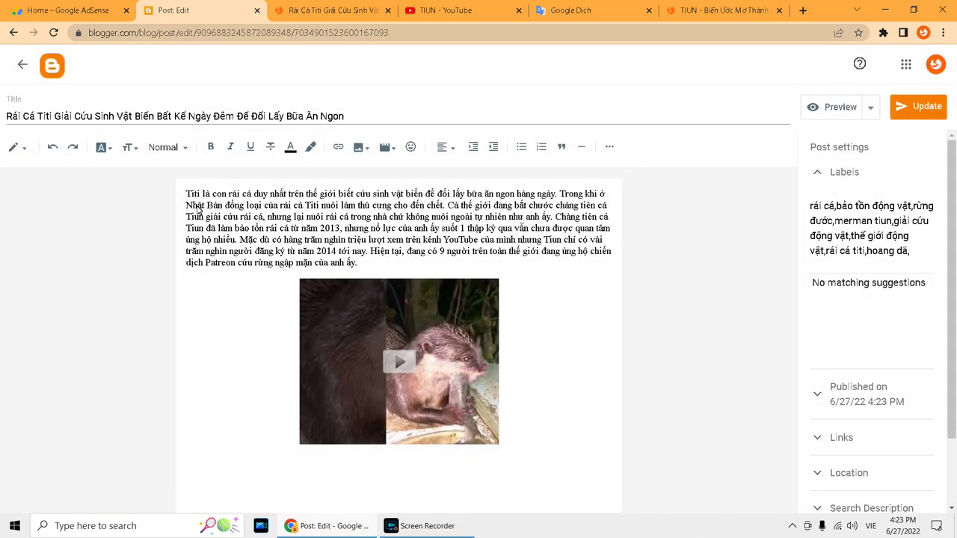
left_click(186, 197)
key("Return")
key("Return")
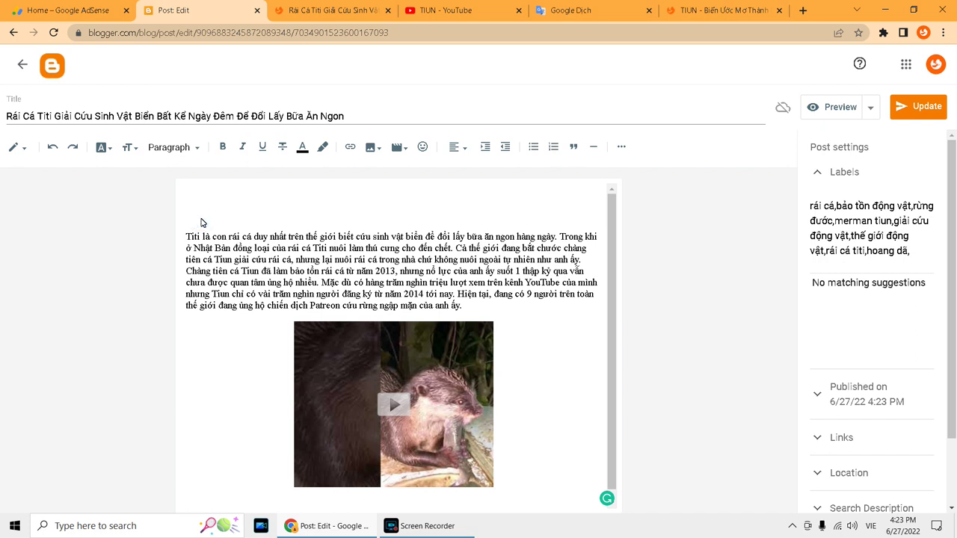
key("BackSpace")
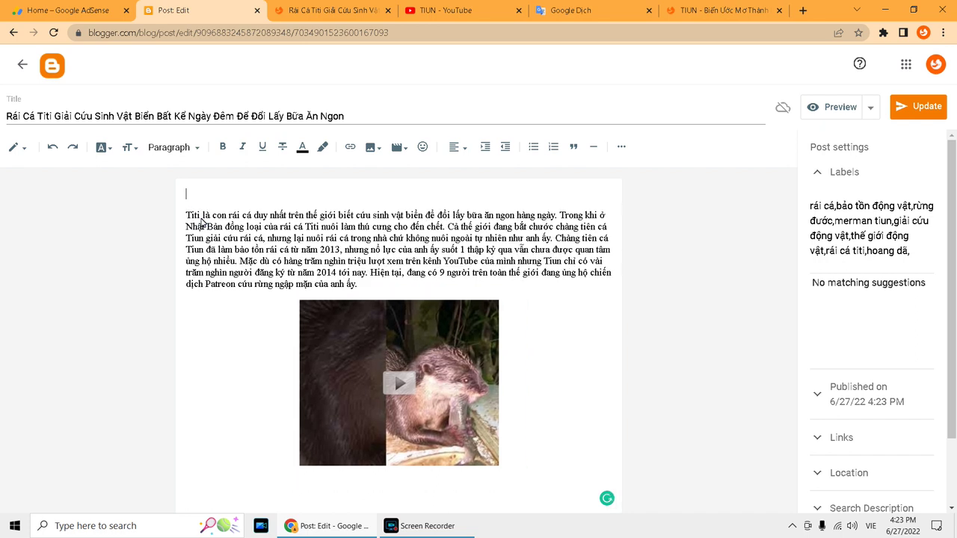
Start an image upload from the computer and open the "Tiun - Tiên Cá Biết Tất Cả" folder on Share Disk (D:)
left_click(371, 148)
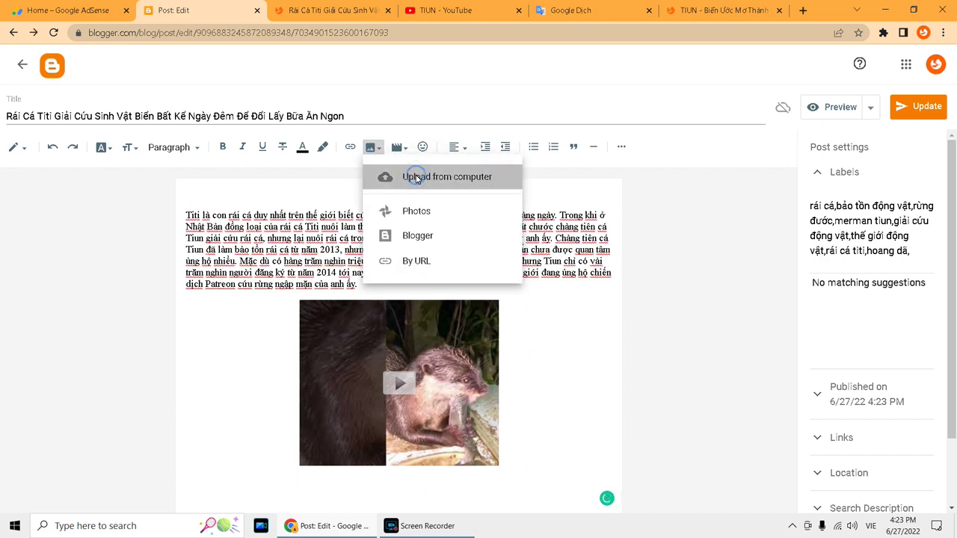
left_click(417, 177)
left_click(208, 168)
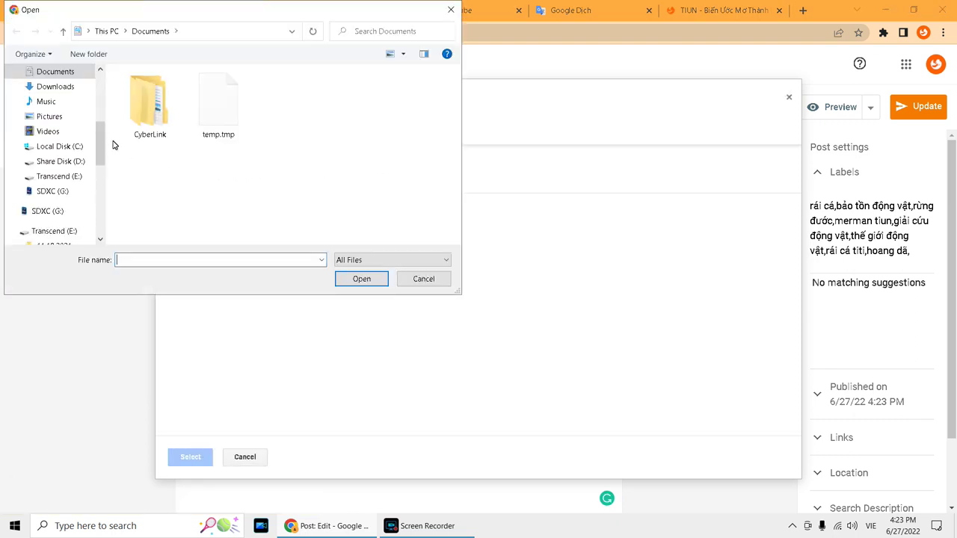
left_click(61, 161)
double_click(177, 110)
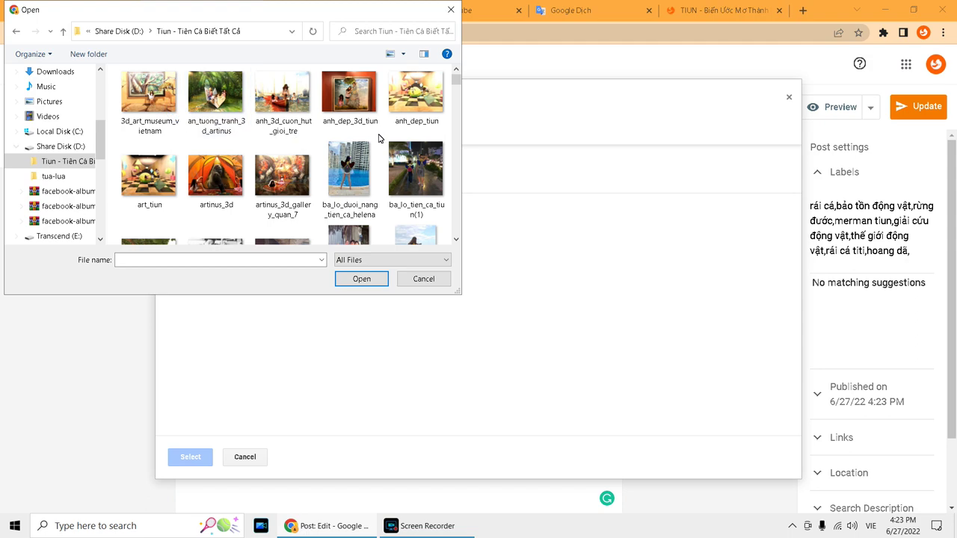
Browse the folder's pictures for the otter photo rai_ca_tivi_ăn_đũa
left_click_drag(458, 84, 373, 145)
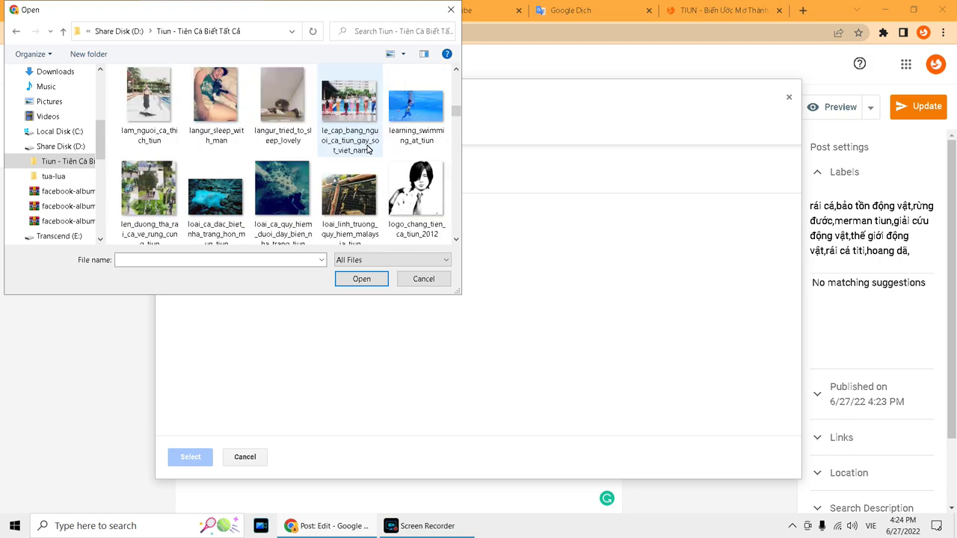
scroll(365, 164, "down", 2)
scroll(365, 166, "down", 3)
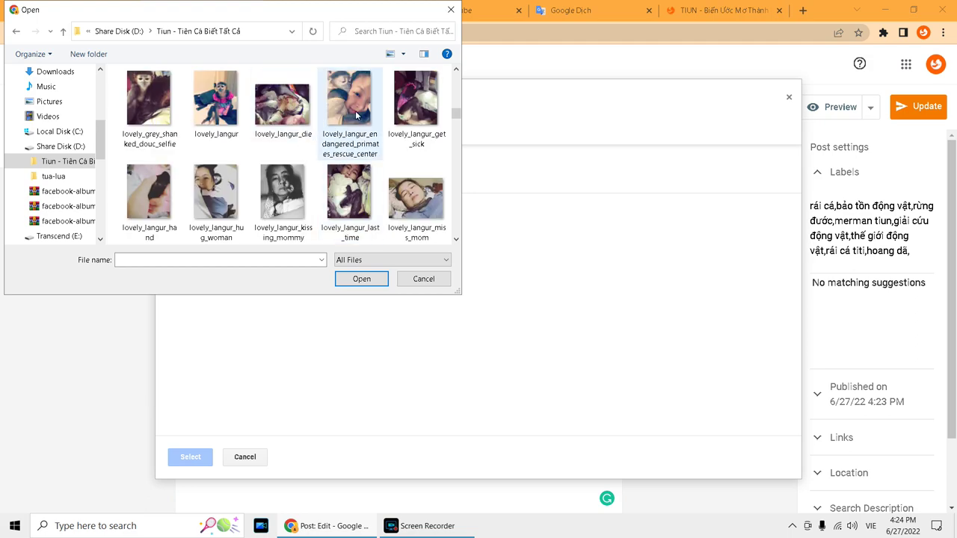
scroll(365, 166, "down", 2)
scroll(363, 149, "down", 5)
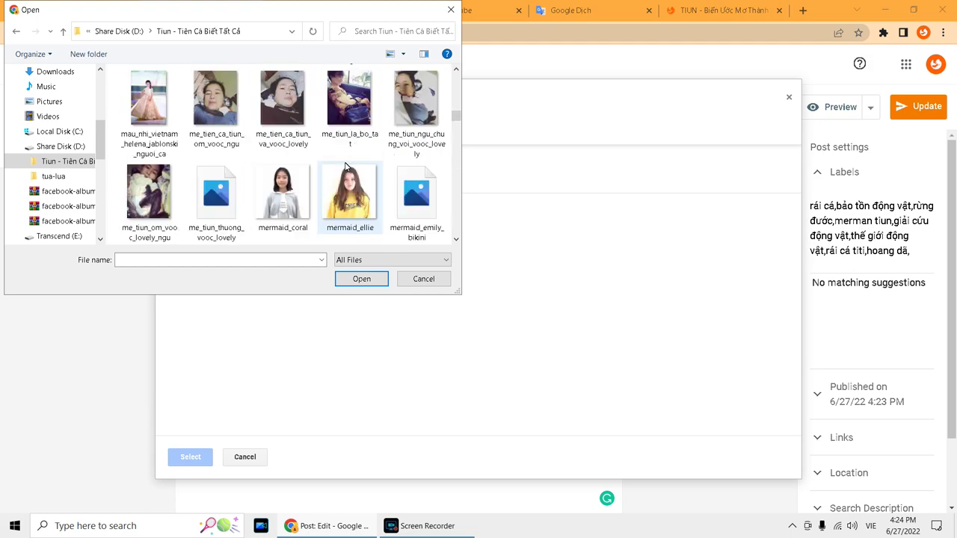
scroll(345, 169, "down", 6)
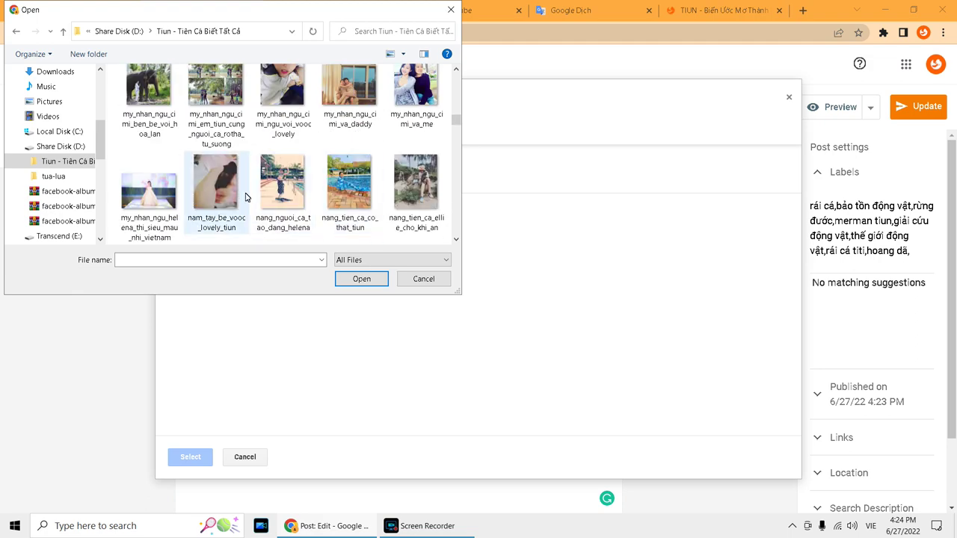
scroll(329, 183, "down", 4)
scroll(318, 195, "down", 5)
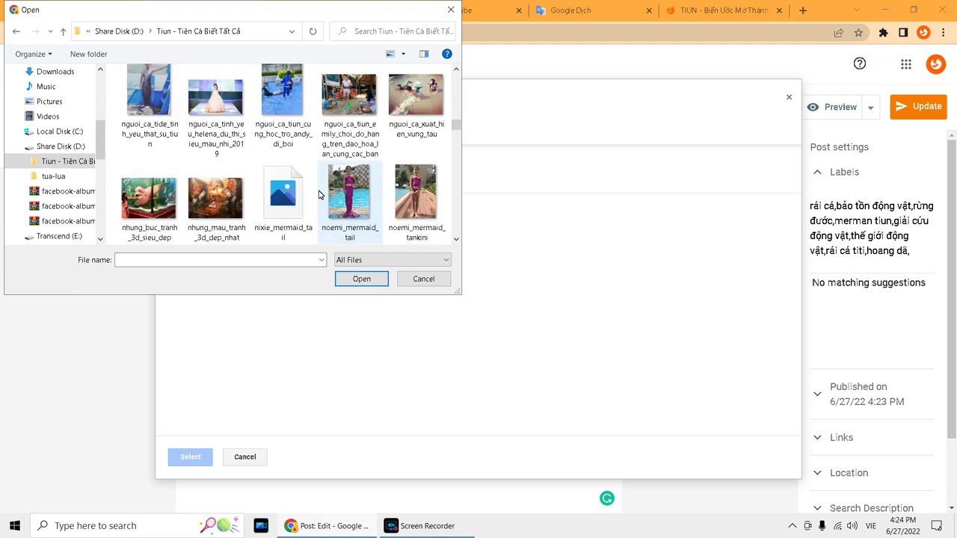
scroll(318, 195, "down", 5)
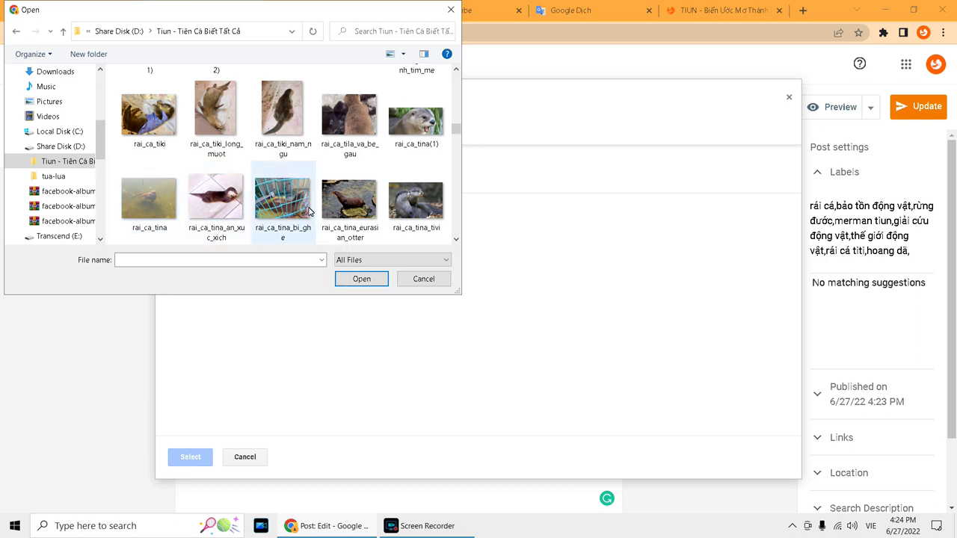
scroll(284, 228, "down", 1)
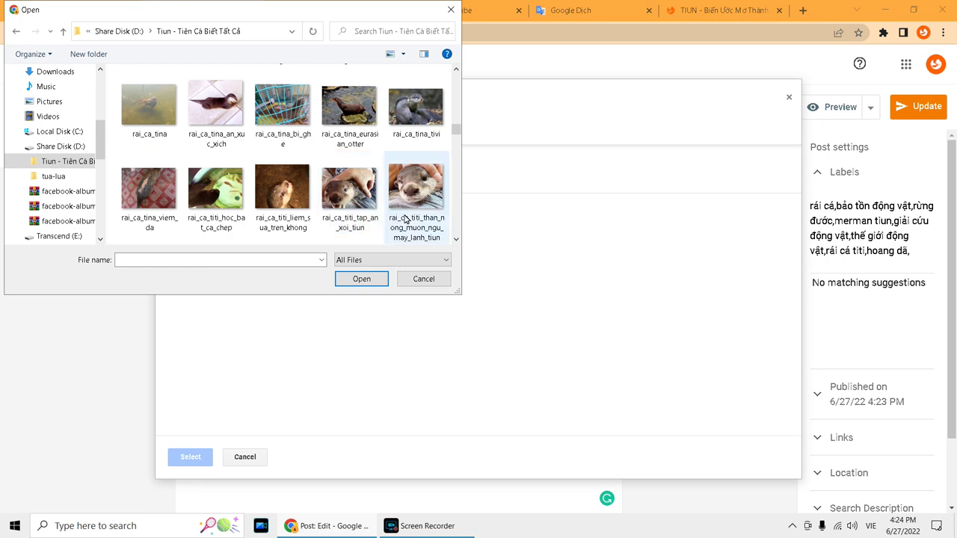
scroll(366, 222, "down", 1)
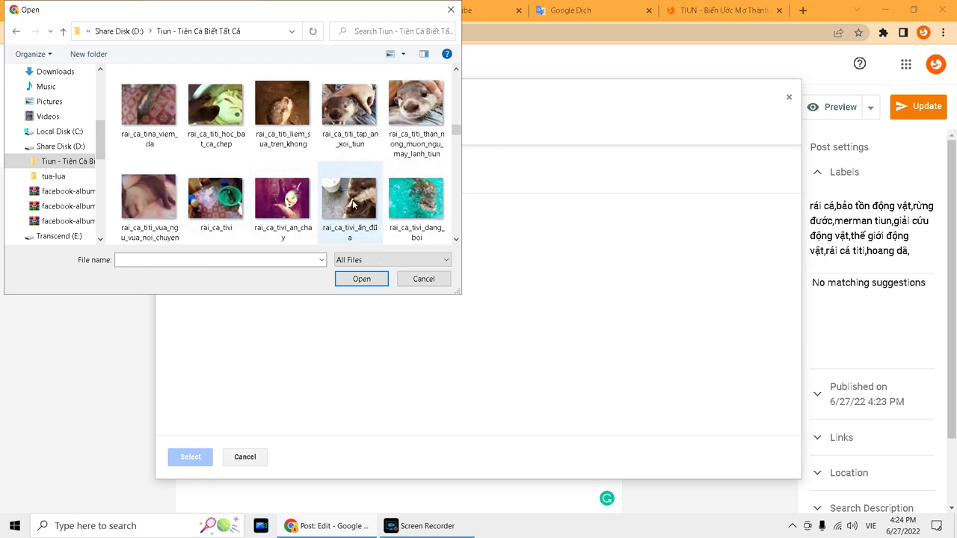
Enter rai-ca-titi-an-kem as the new file name of the otter photo rai_ca_tivi_ăn_đũa
left_click(354, 229)
left_click(361, 229)
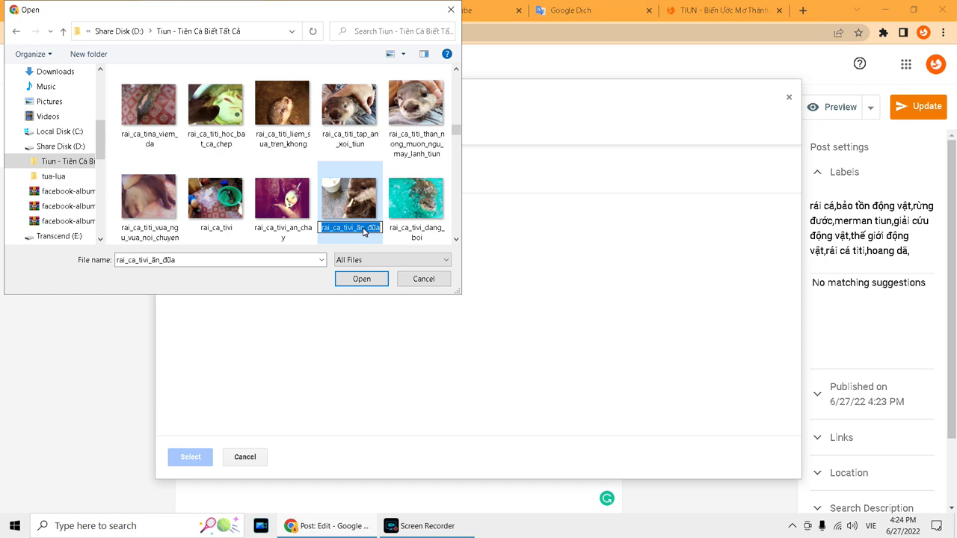
type("rai-")
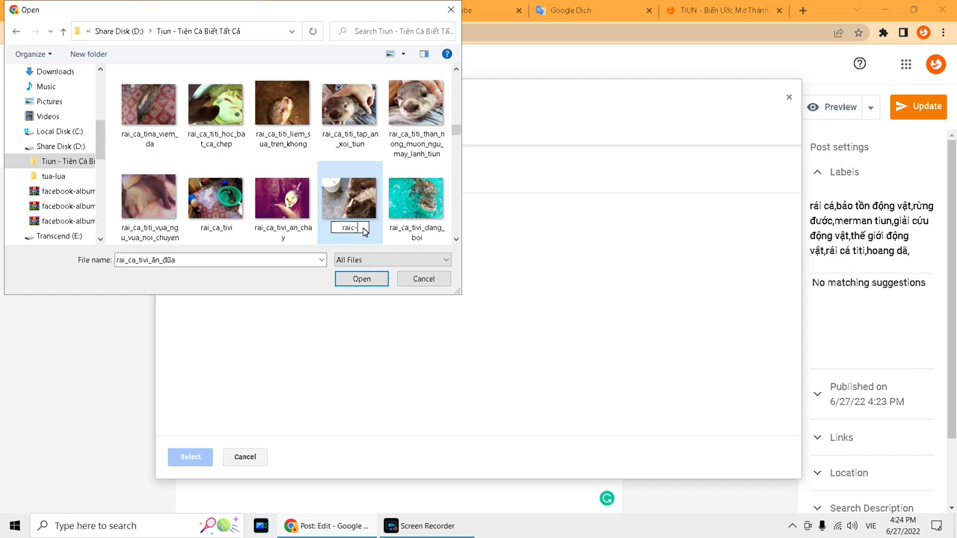
type("ca-tit-")
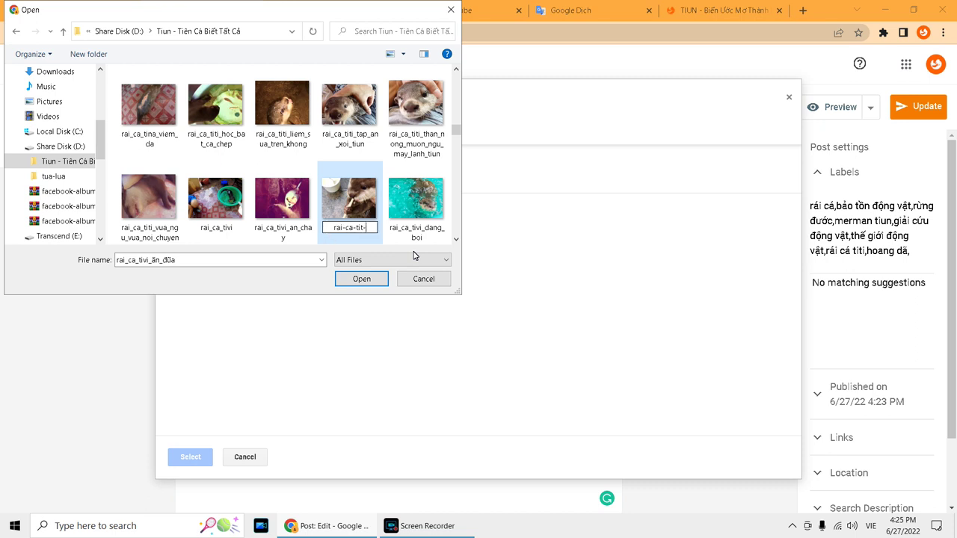
key("BackSpace")
type("i")
type("-")
type("-ca")
type("-kem")
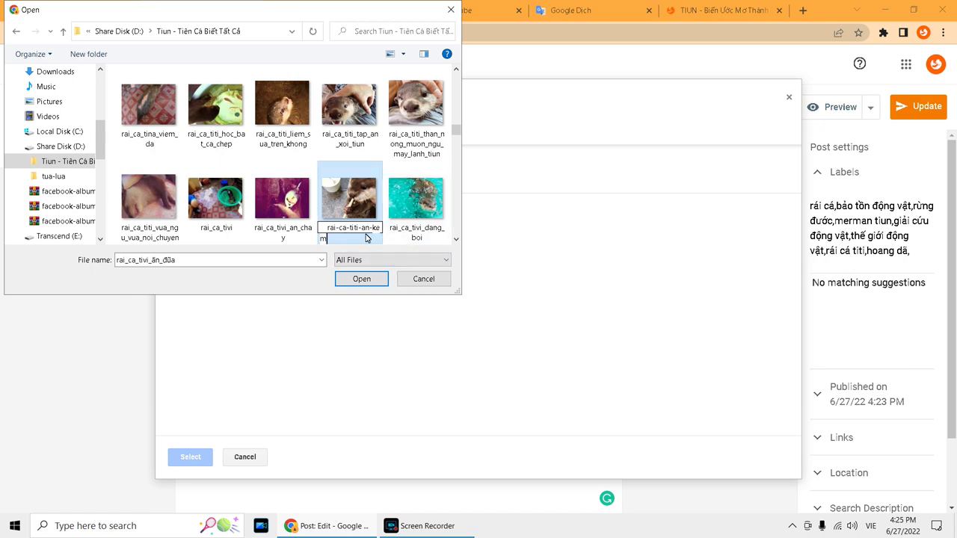
Cut the photo's new file name back to "rai-ca-" and move the file dialog away from the browser's tabs
key("BackSpace")
key("BackSpace")
key("BackSpace")
key("BackSpace")
key("BackSpace")
key("BackSpace")
key("BackSpace")
key("BackSpace")
key("BackSpace")
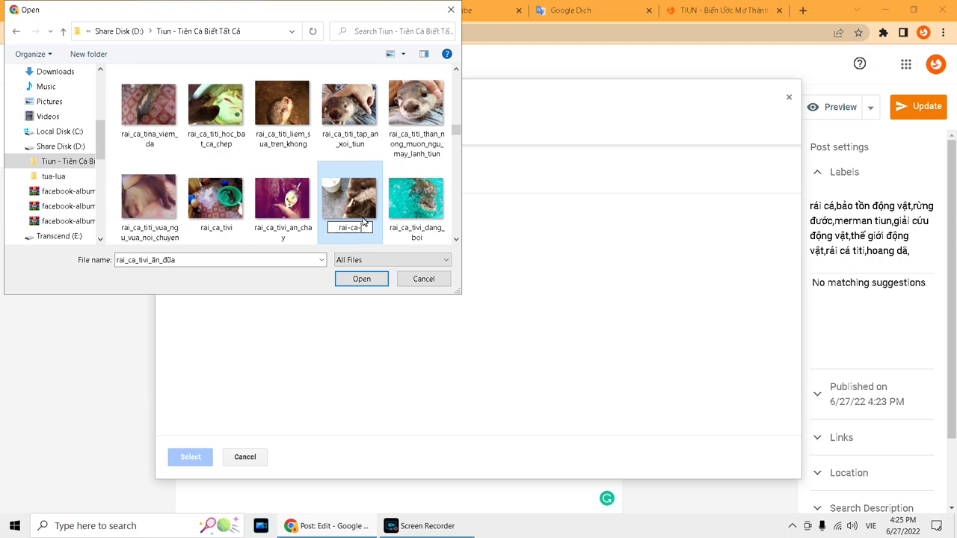
left_click(294, 11)
left_click_drag(327, 49, 683, 168)
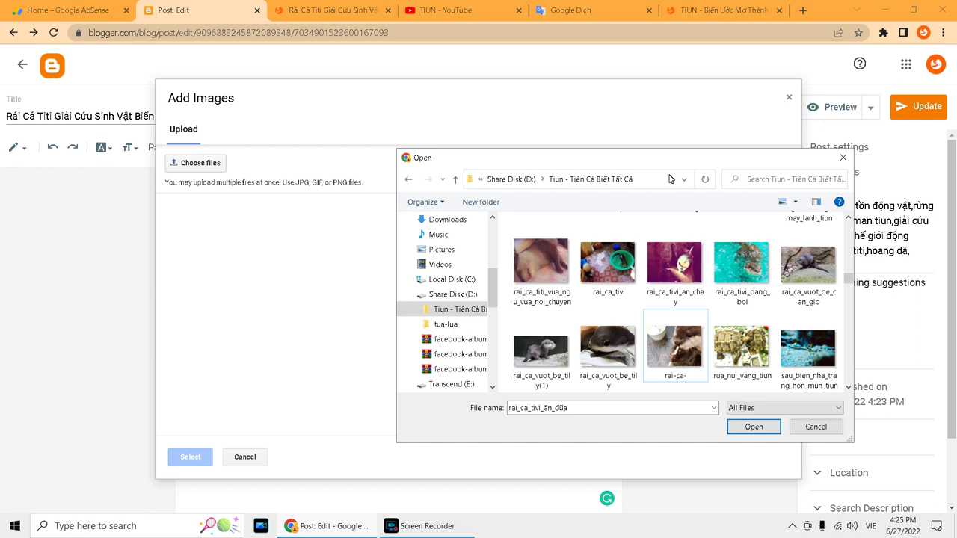
Complete the otter photo's file name as rai-ca-titi-giai-cuu-sinh-vat-bien
double_click(593, 405)
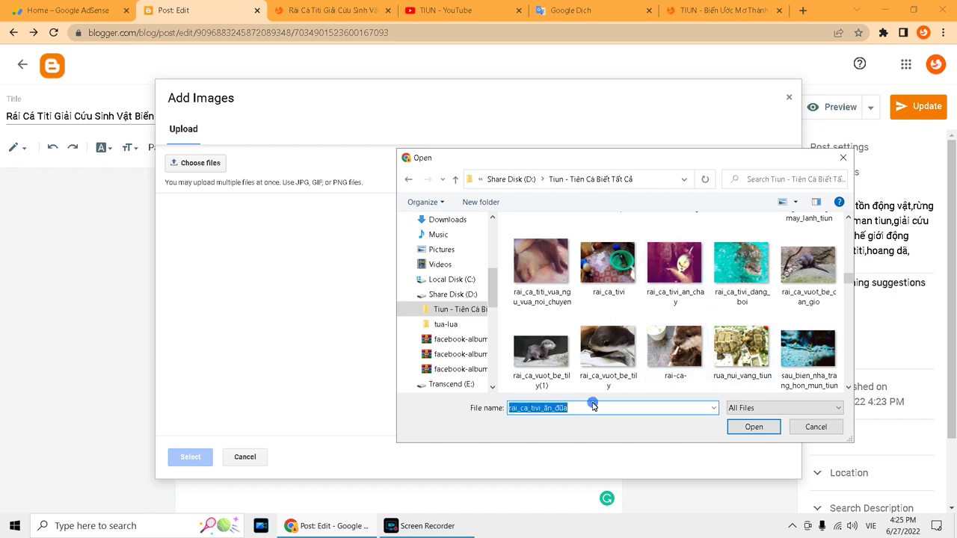
left_click(663, 377)
left_click(677, 376)
left_click(688, 380)
type("t")
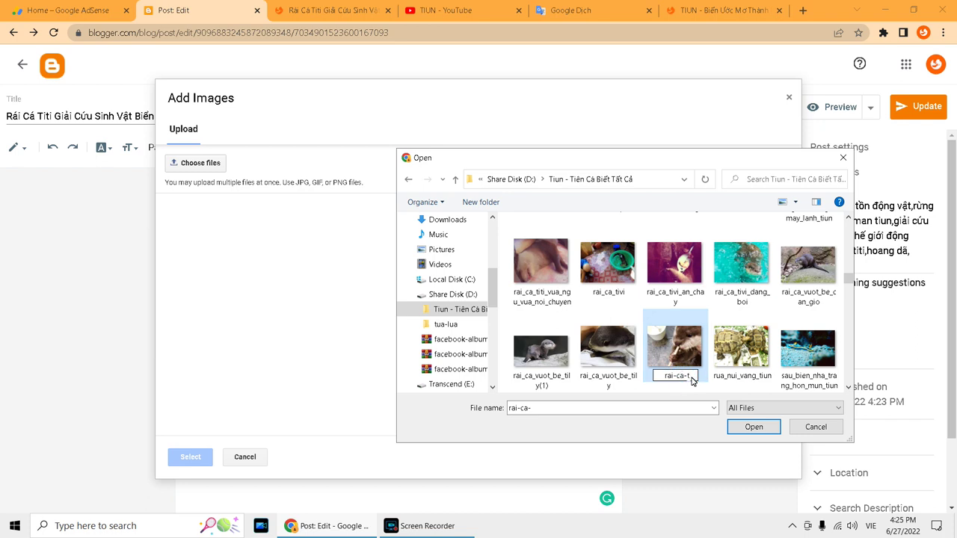
type("iti-giai-cuu-sinh-")
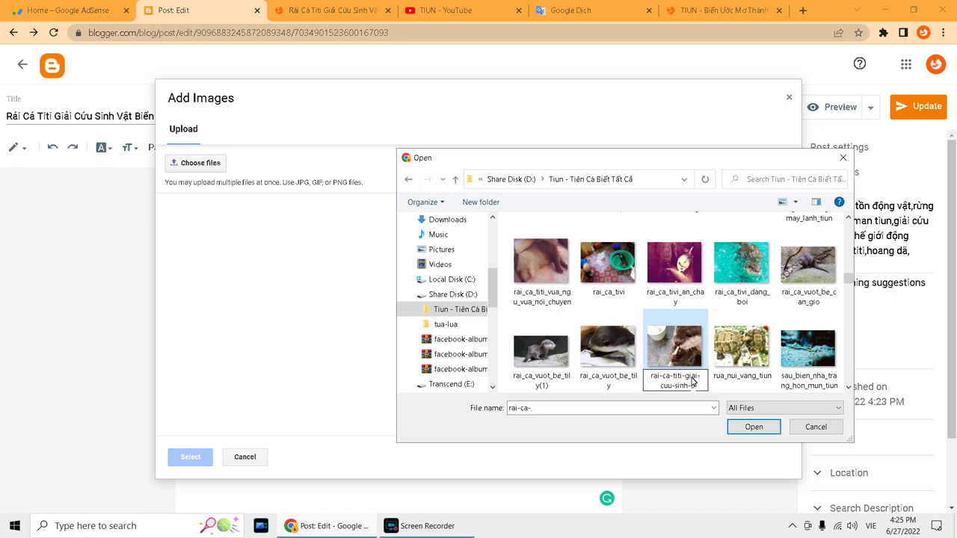
type("vat-bien")
Upload the renamed otter photo and insert it above the post's opening paragraph
left_click(679, 352)
left_click(751, 427)
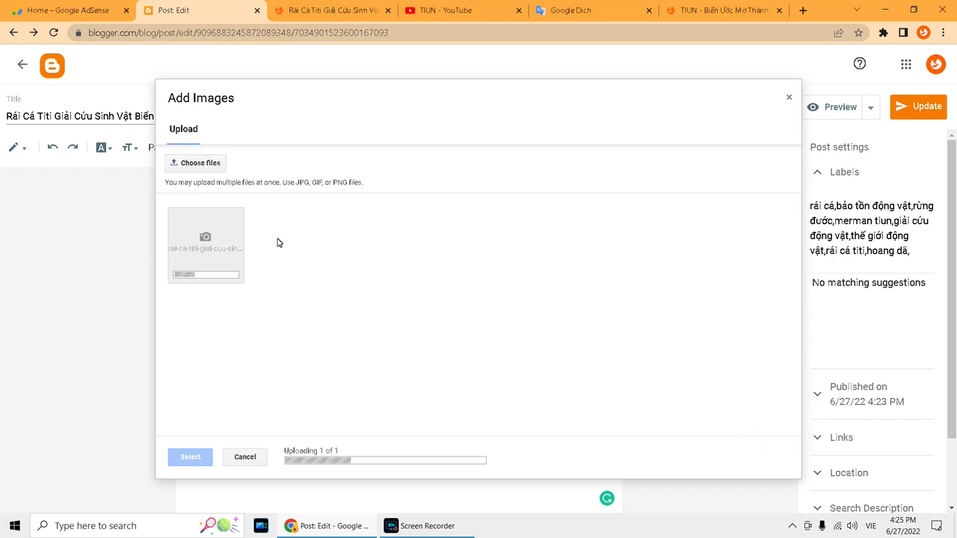
left_click(217, 245)
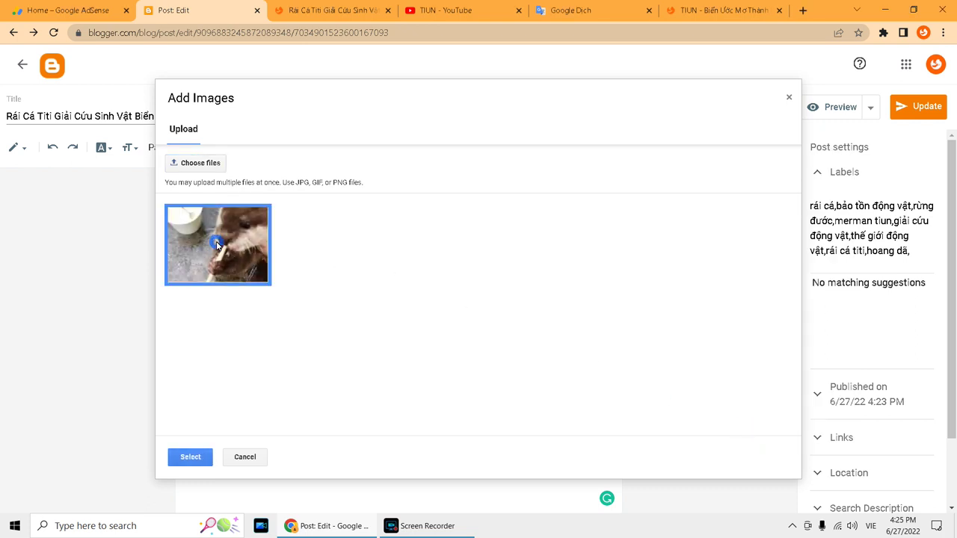
left_click(192, 456)
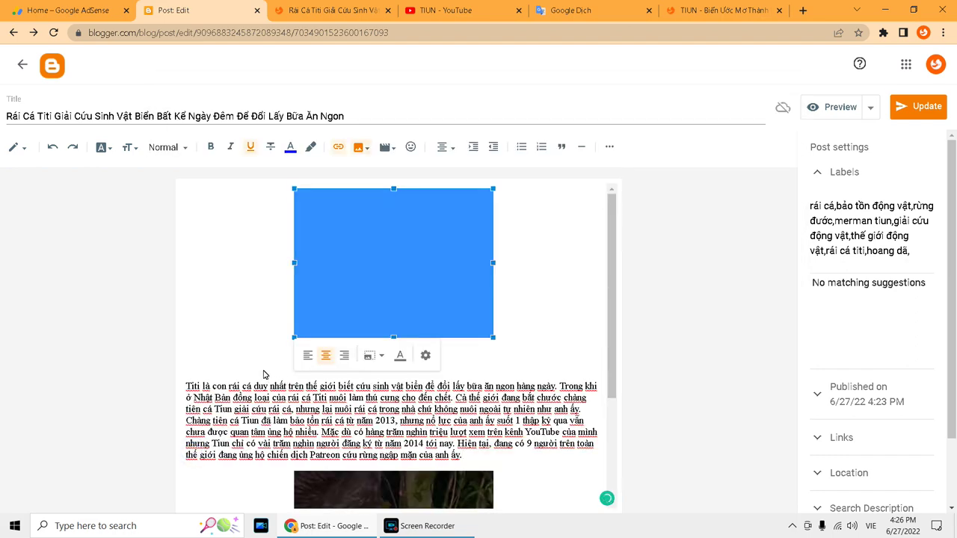
Close the gap between the inserted photo and the opening paragraph, and update the published post
left_click(263, 374)
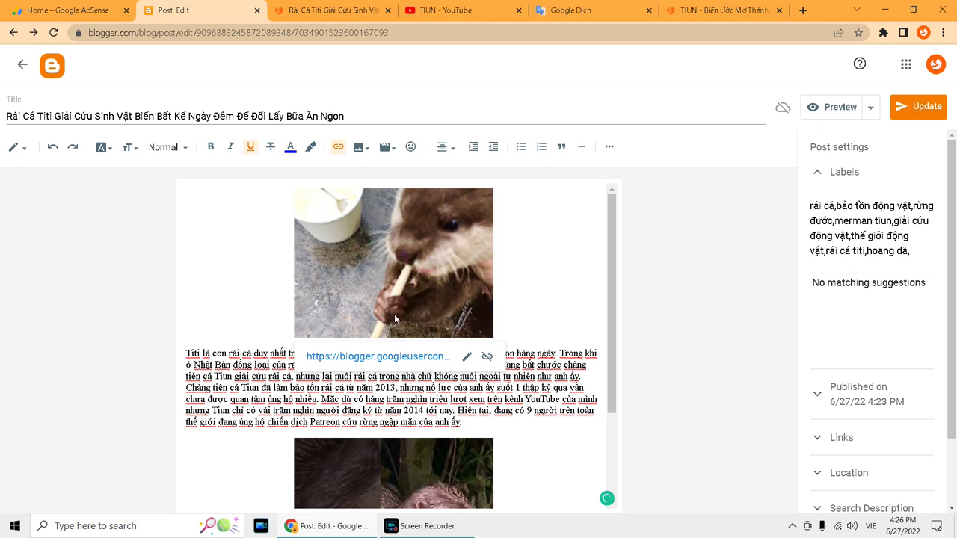
left_click(512, 310)
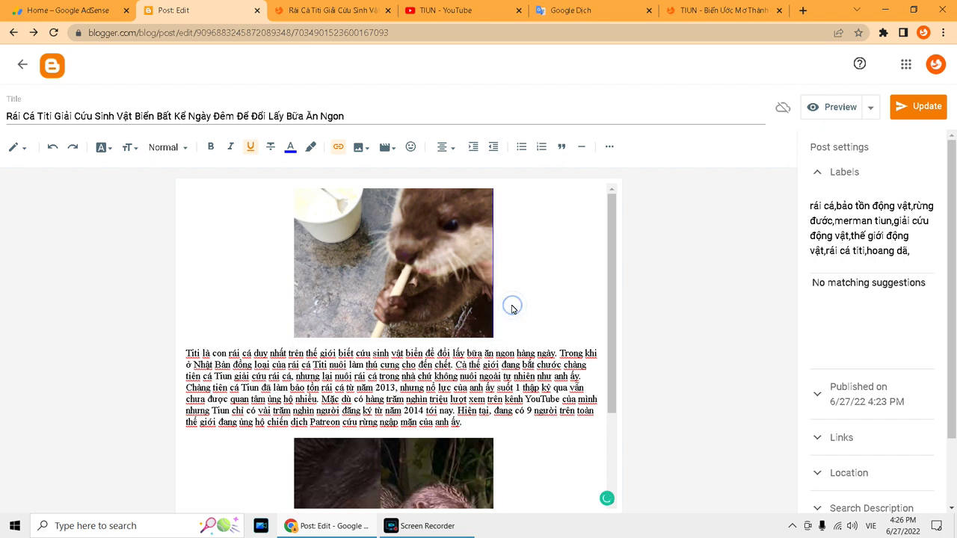
left_click(533, 321)
left_click(916, 107)
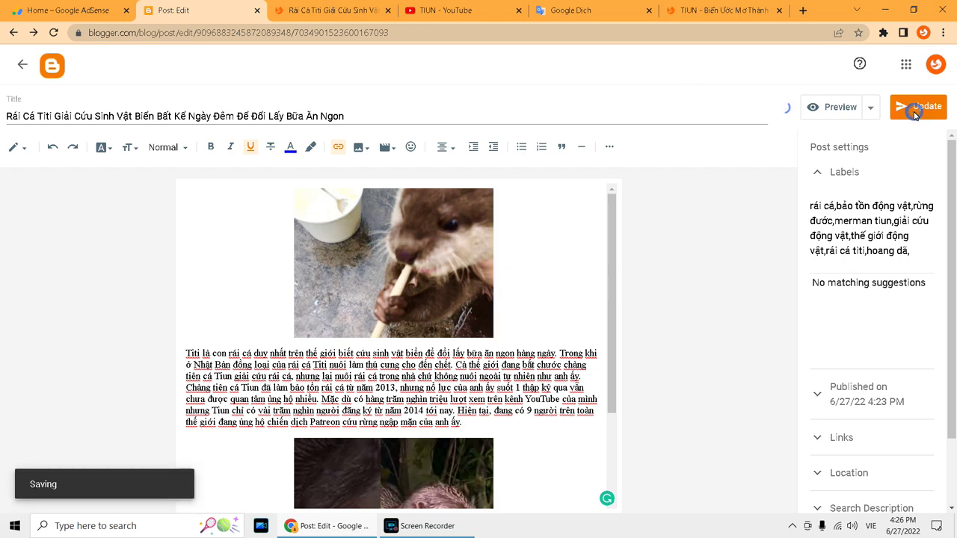
Return to the post list, open the updated Titi post's live page and check the added photo
left_click(23, 65)
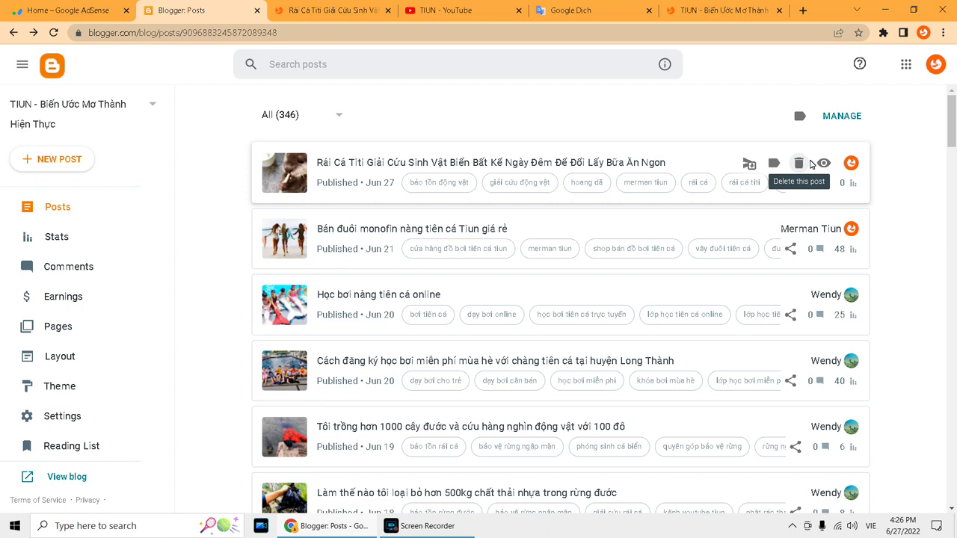
left_click(825, 164)
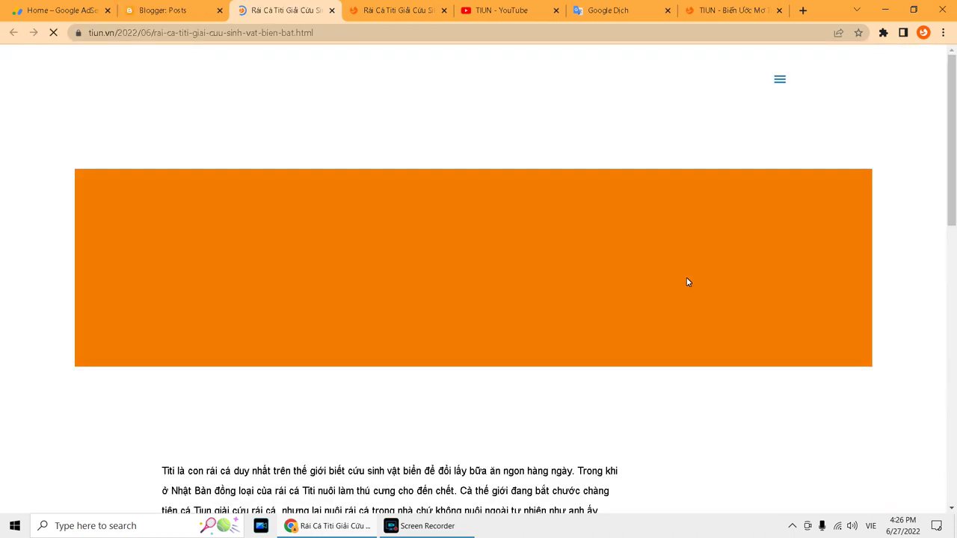
scroll(526, 235, "down", 3)
scroll(449, 273, "up", 3)
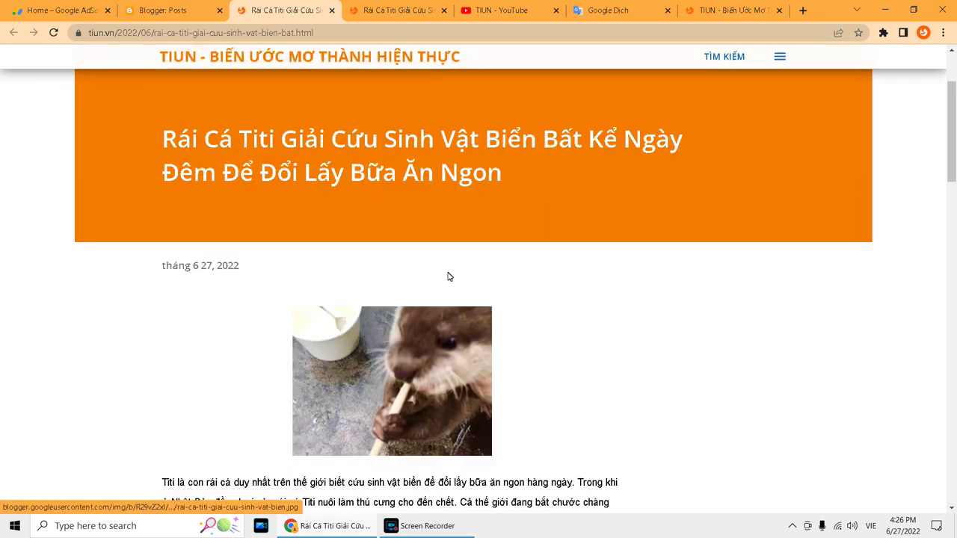
Copy the live Titi post's web address, search for google business, and open TIUN's Google business profile manager
left_click(241, 33)
left_click_drag(410, 35, 52, 45)
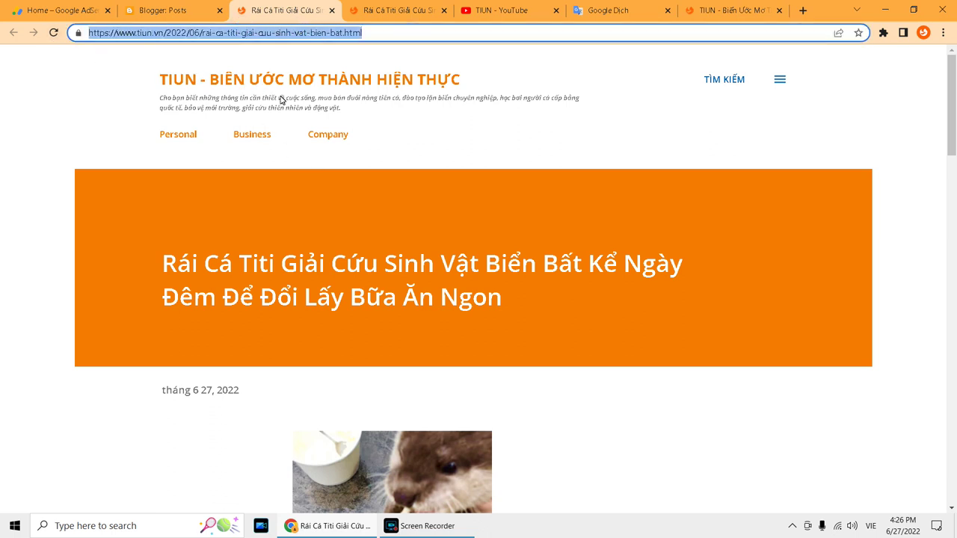
type("googl")
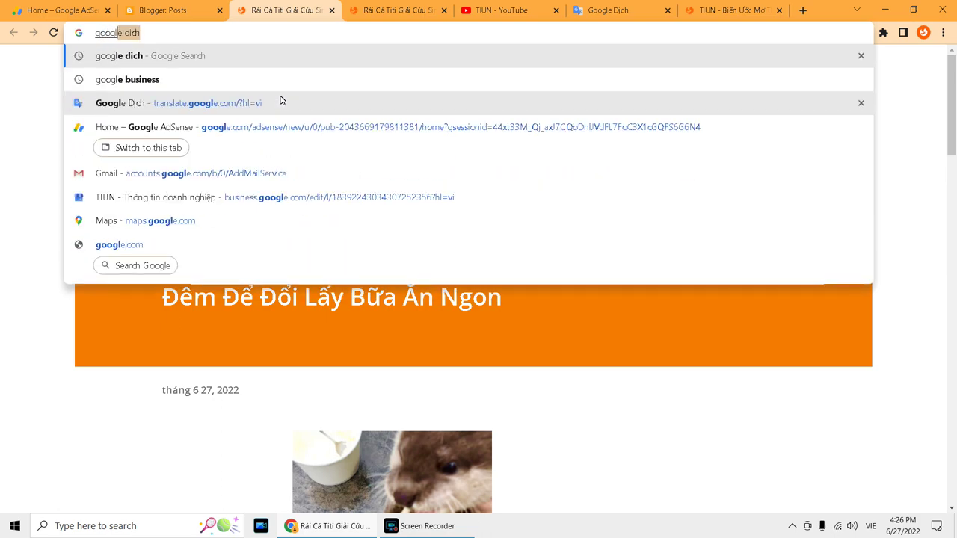
type("e bu")
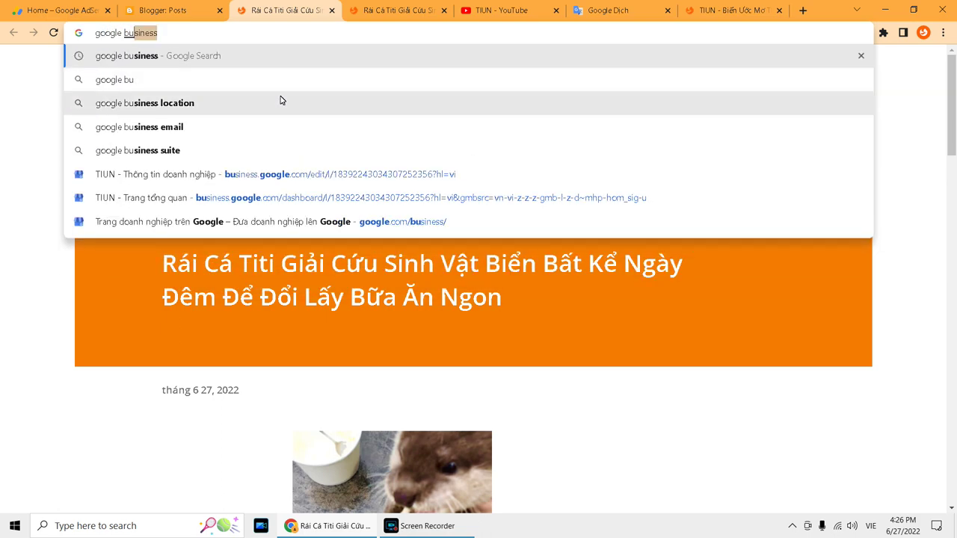
type("s")
key("Return")
left_click(215, 275)
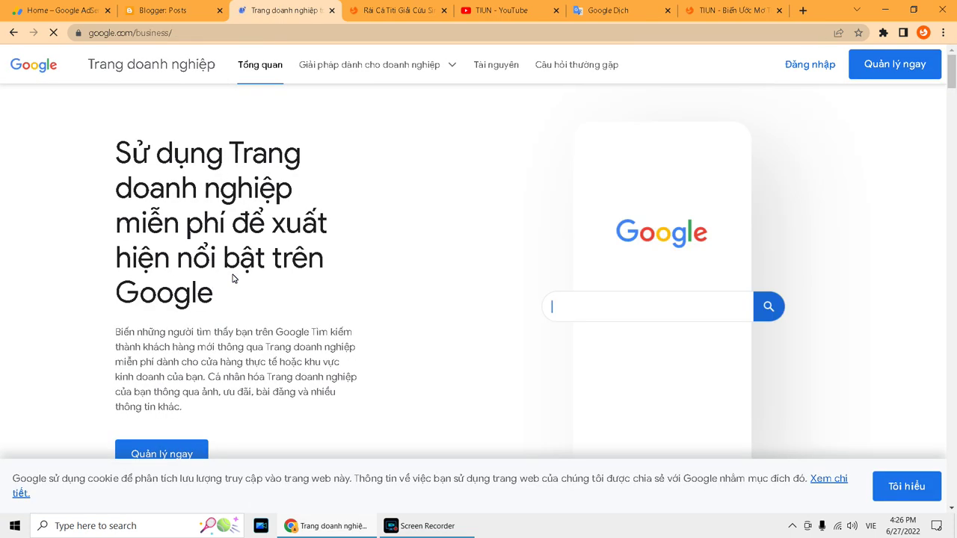
left_click(804, 75)
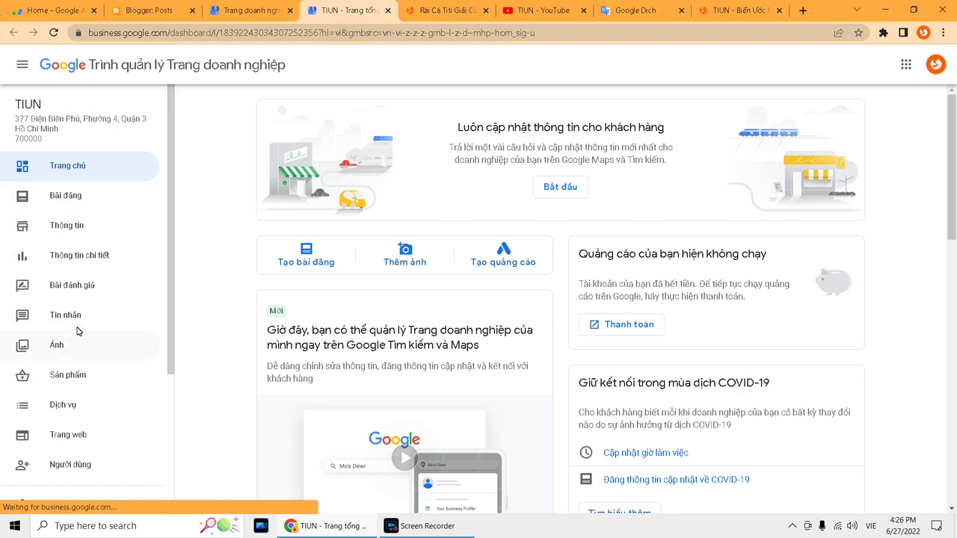
Start a new post of type "Tính năng mới" in the TIUN business profile's posts section
left_click(78, 196)
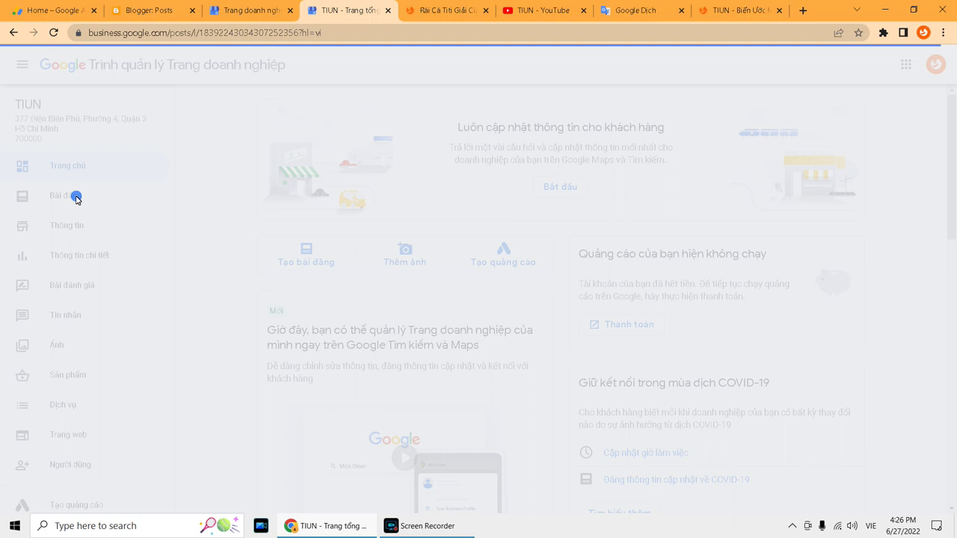
left_click(72, 199)
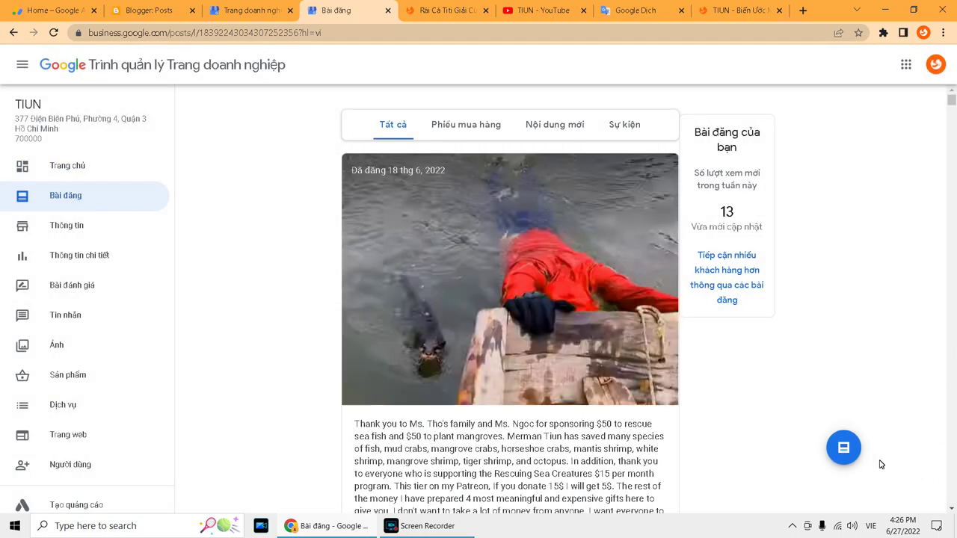
left_click(844, 448)
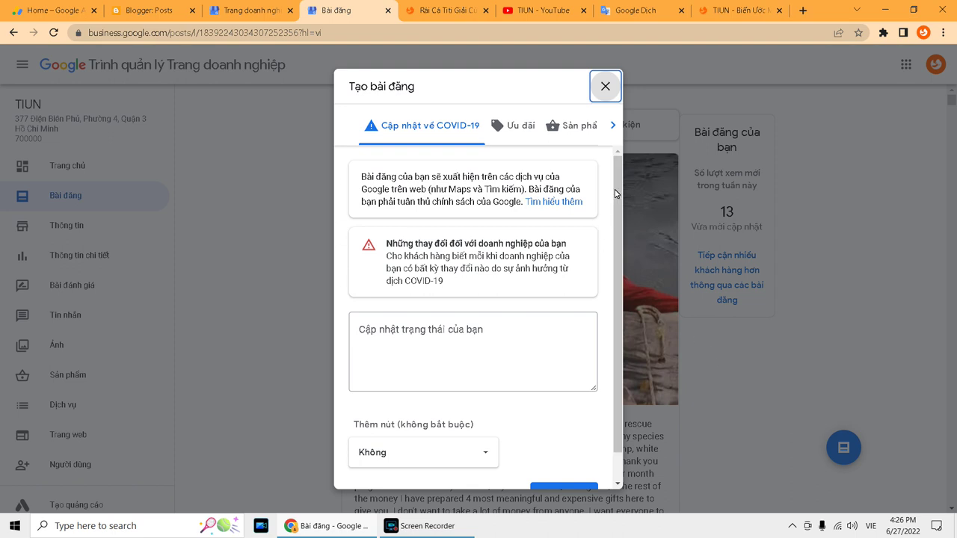
left_click(613, 128)
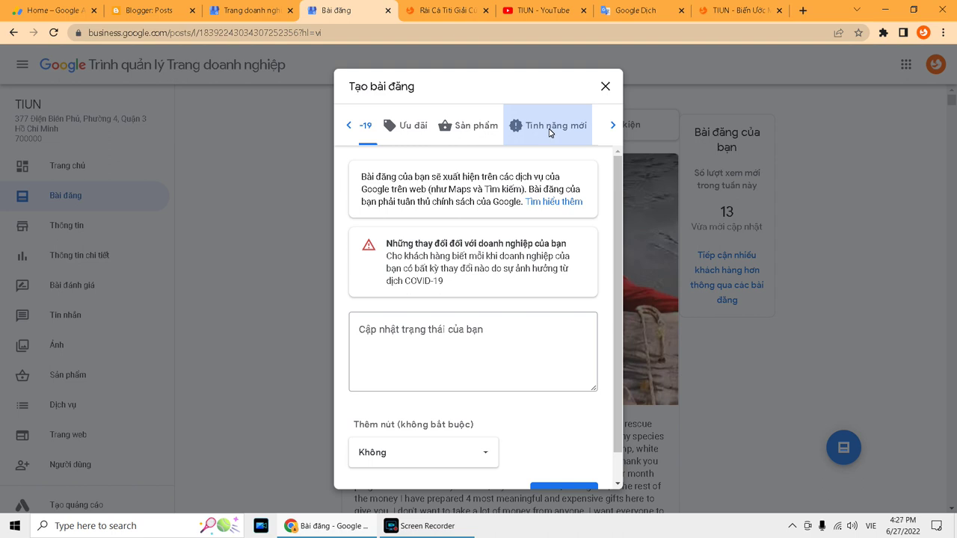
left_click(550, 132)
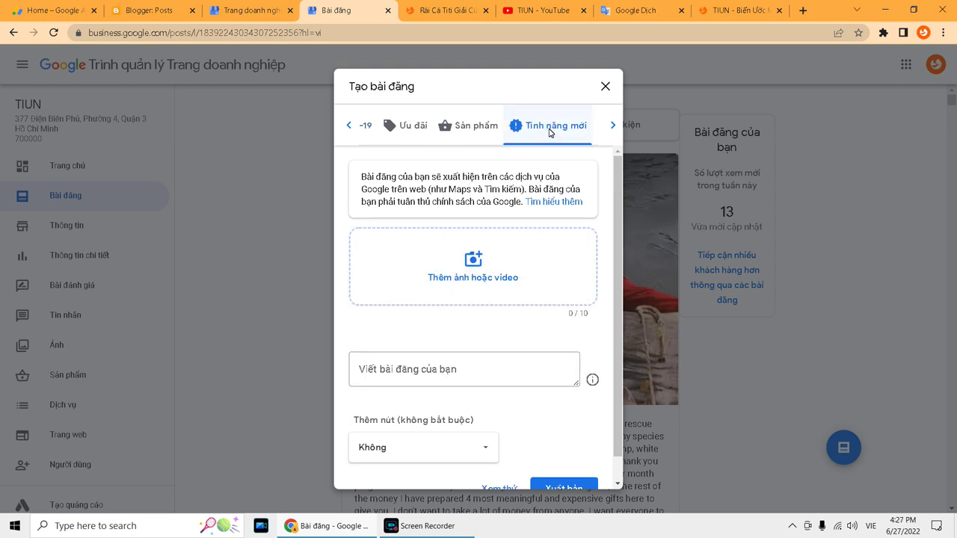
Upload the photo rai-ca-titi-giai-cuu-sinh-vat-bien.jpg from the computer to the new business post
left_click(485, 278)
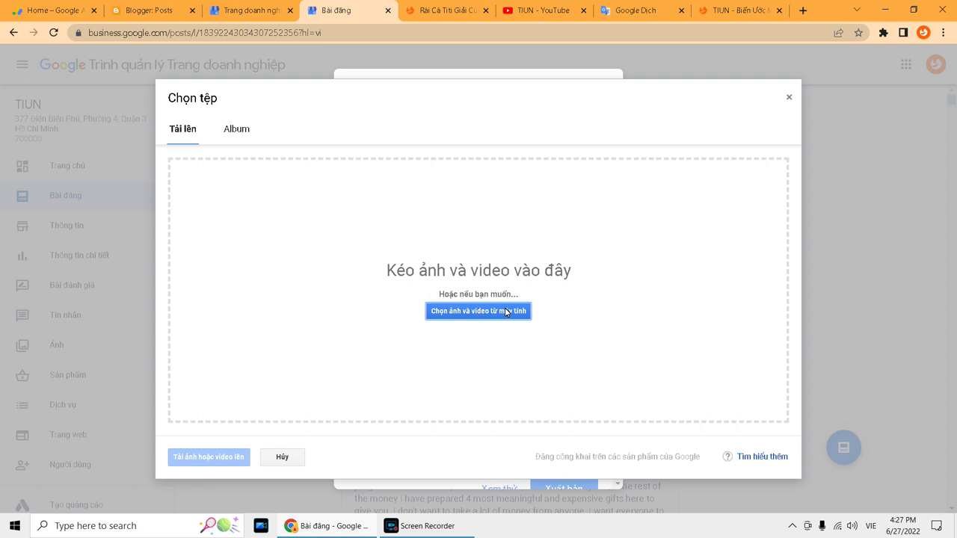
left_click(478, 309)
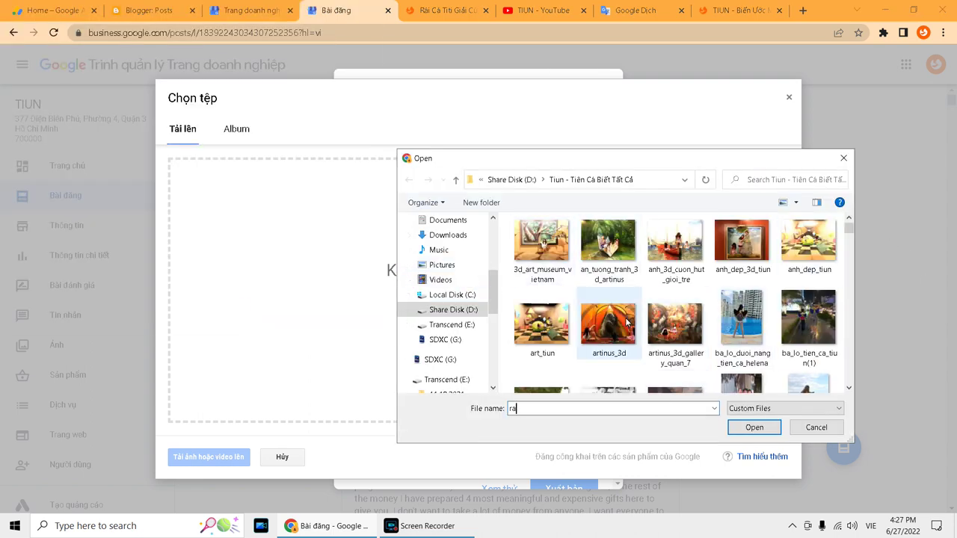
type("-ca")
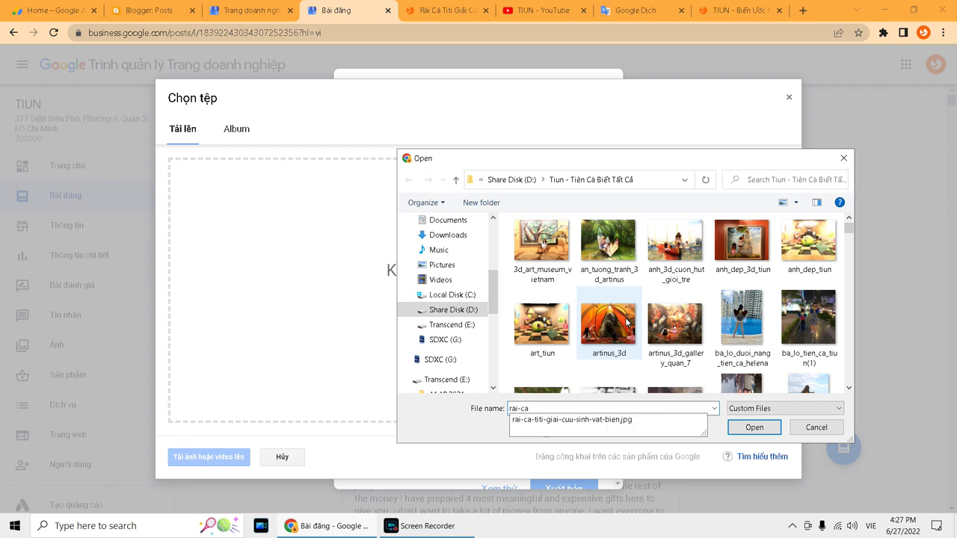
left_click(603, 421)
left_click(752, 428)
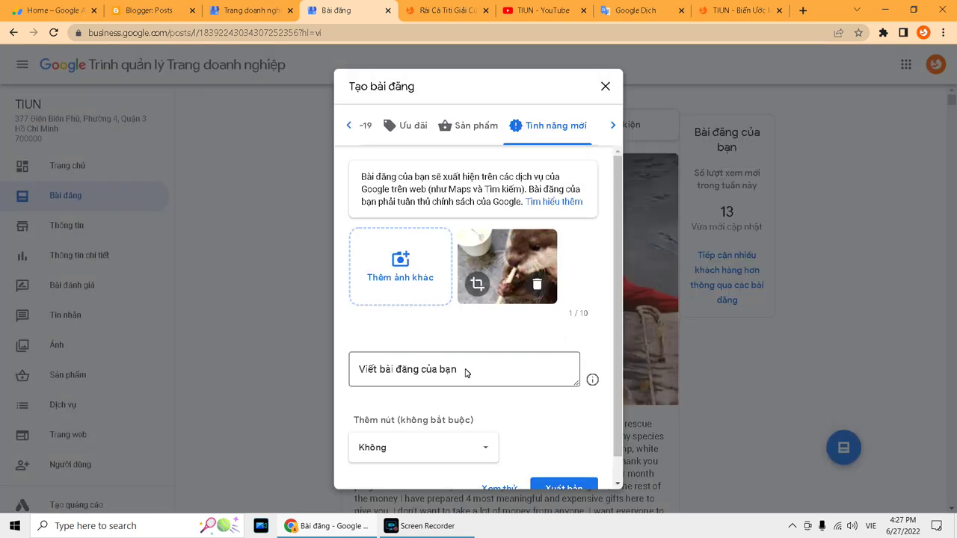
scroll(624, 322, "down", 1)
left_click(462, 345)
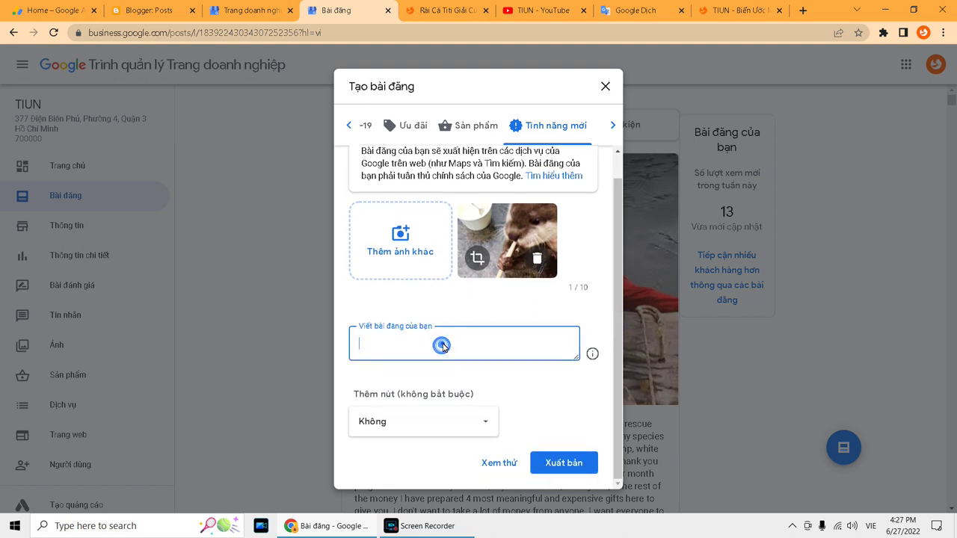
left_click(470, 431)
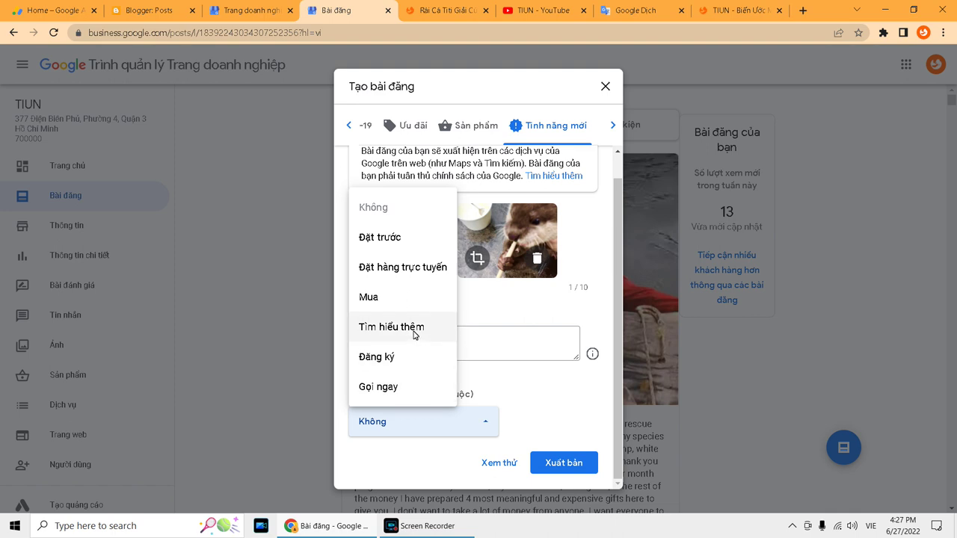
left_click(516, 402)
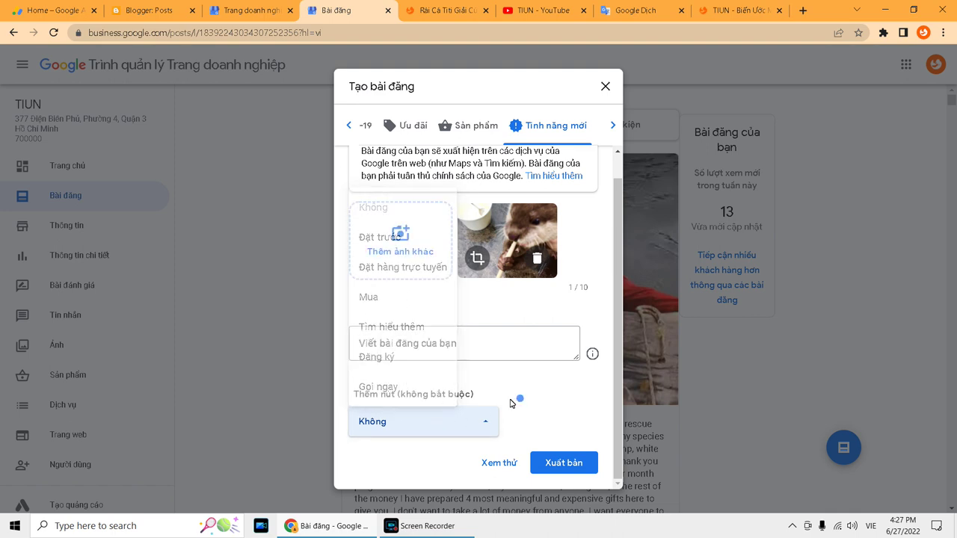
left_click(463, 426)
left_click(404, 327)
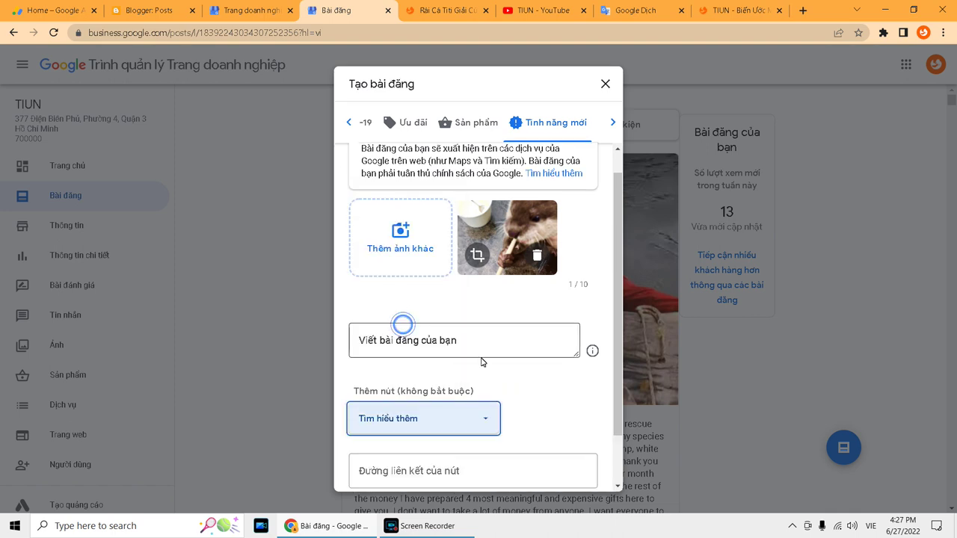
scroll(464, 378, "down", 1)
left_click(478, 408)
key("ctrl+v")
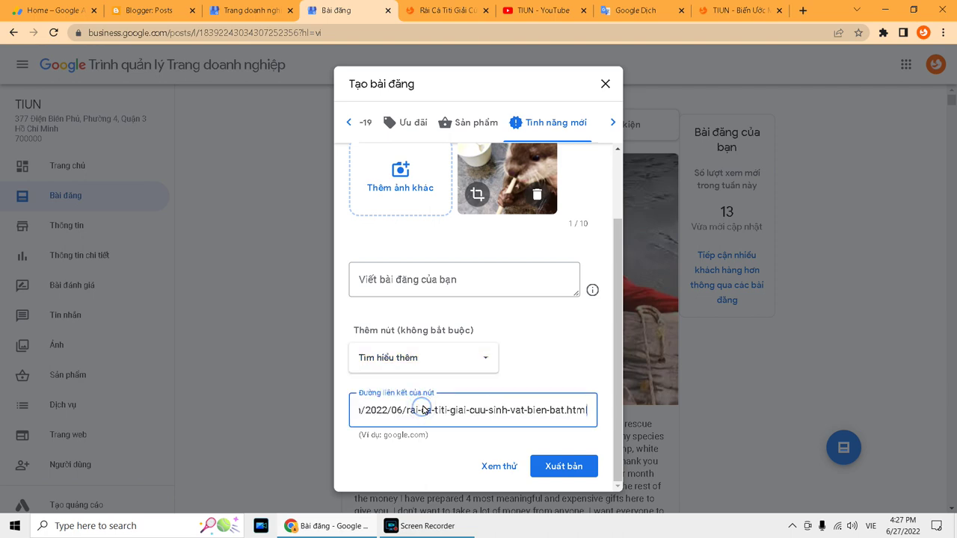
triple_click(496, 411)
Copy the English Titi paragraph without its link from TIUN's YouTube community post into the business post's text, removing the trailing blank line
left_click(457, 10)
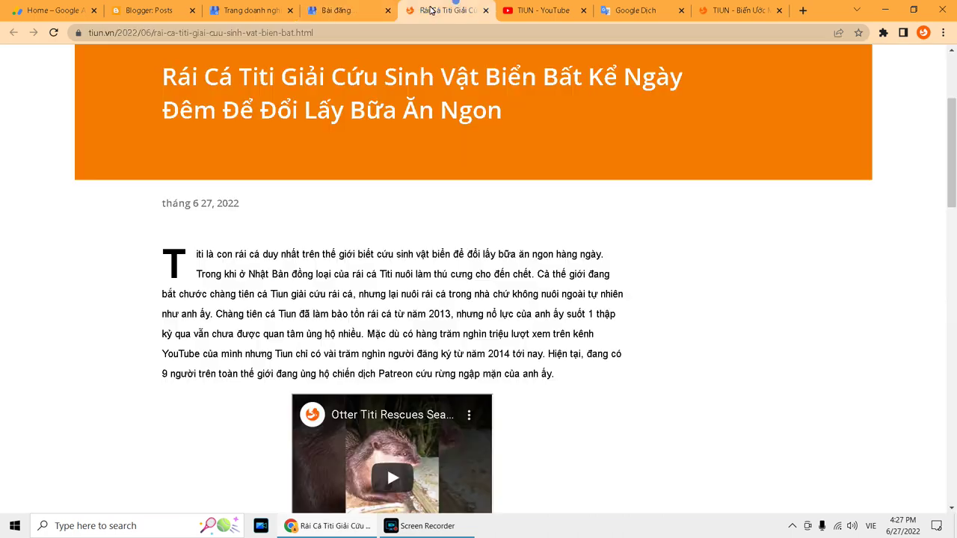
left_click(184, 33)
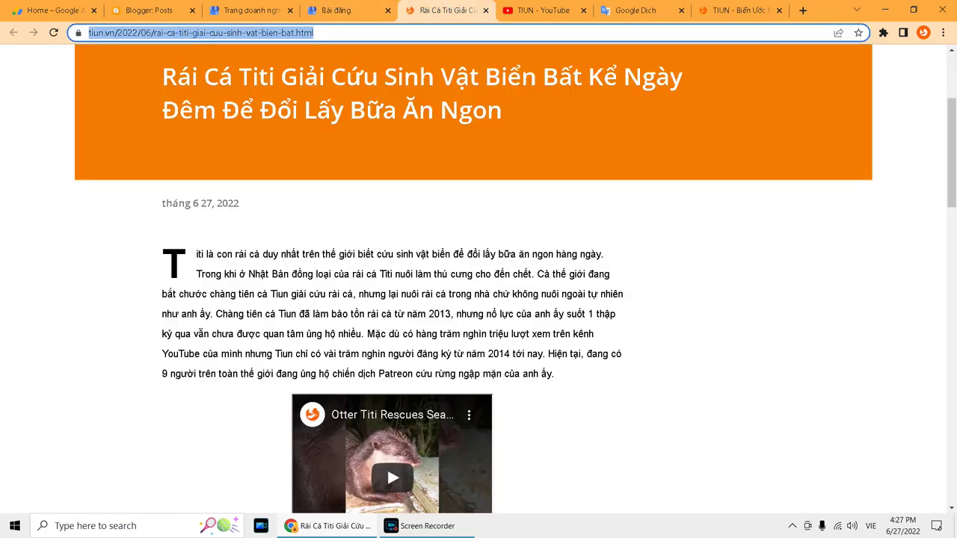
left_click(535, 6)
left_click(408, 365)
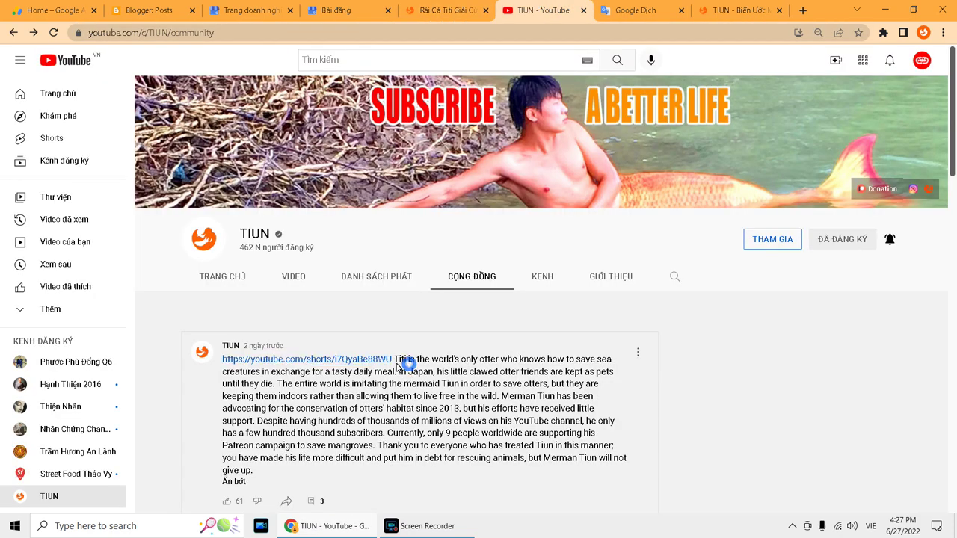
left_click_drag(396, 360, 388, 484)
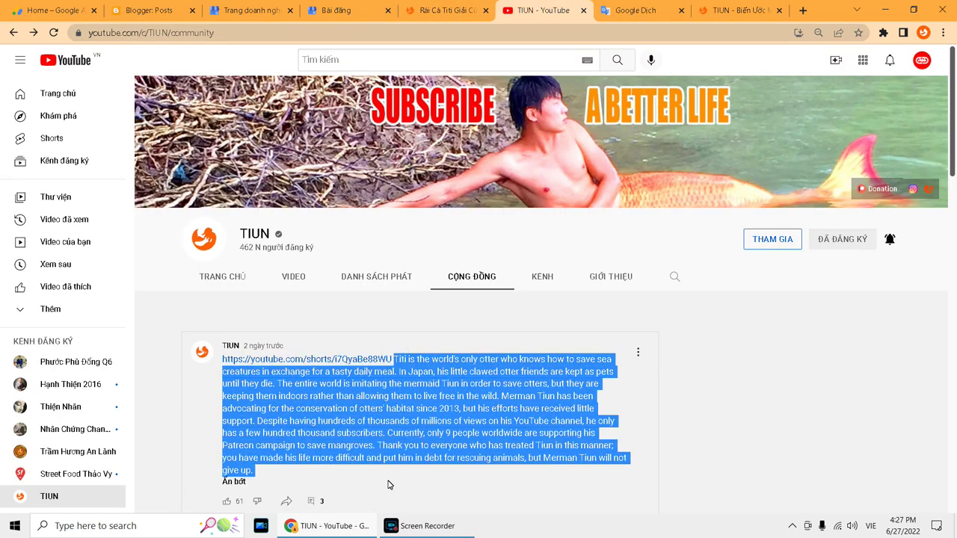
key("ctrl+4")
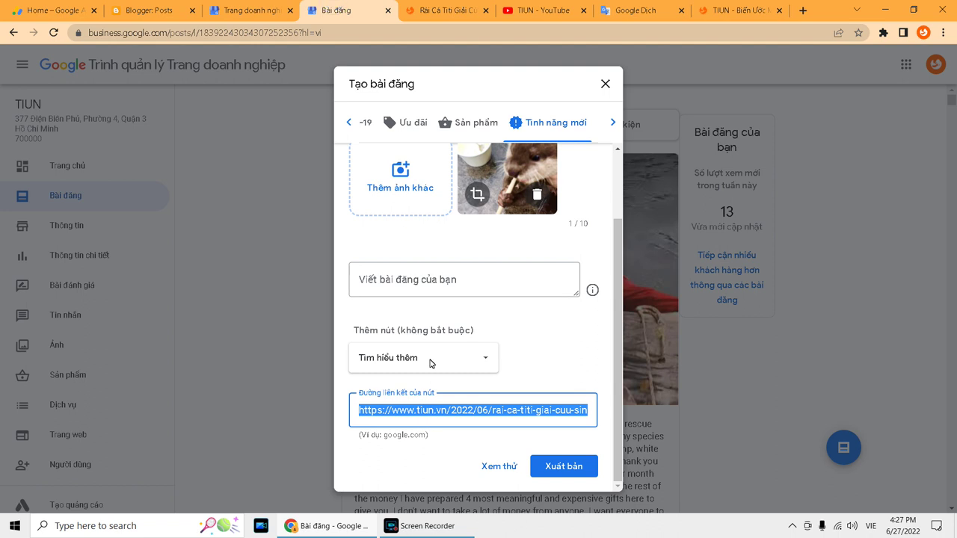
left_click(412, 274)
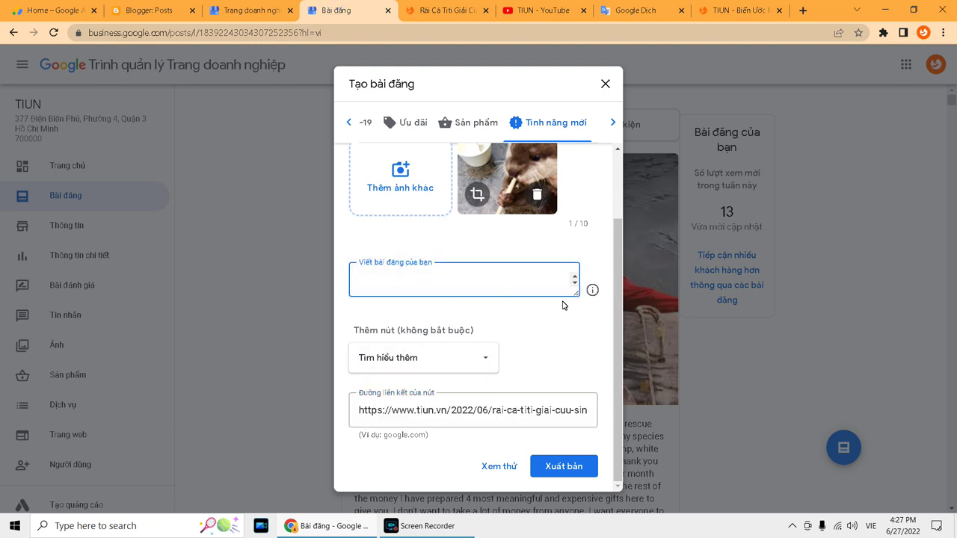
key("ctrl+v")
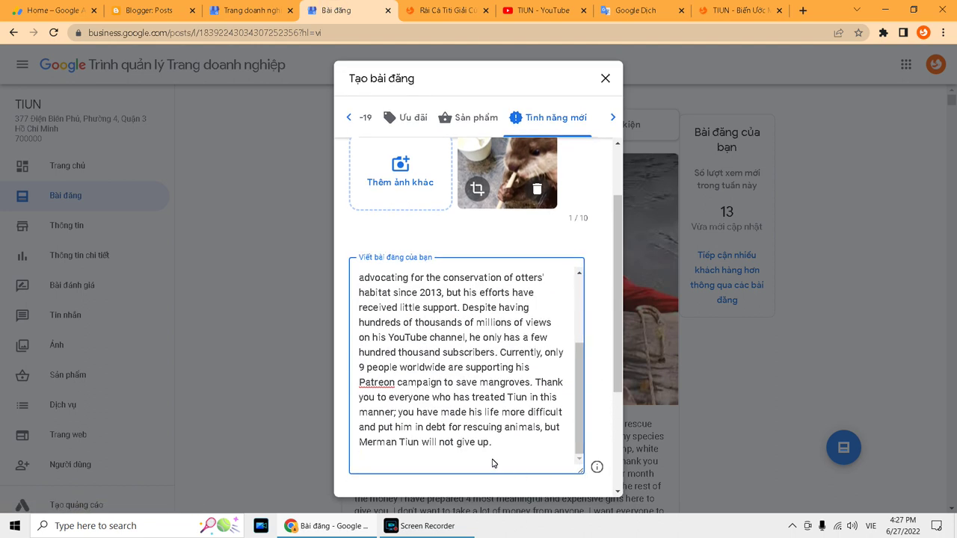
key("BackSpace")
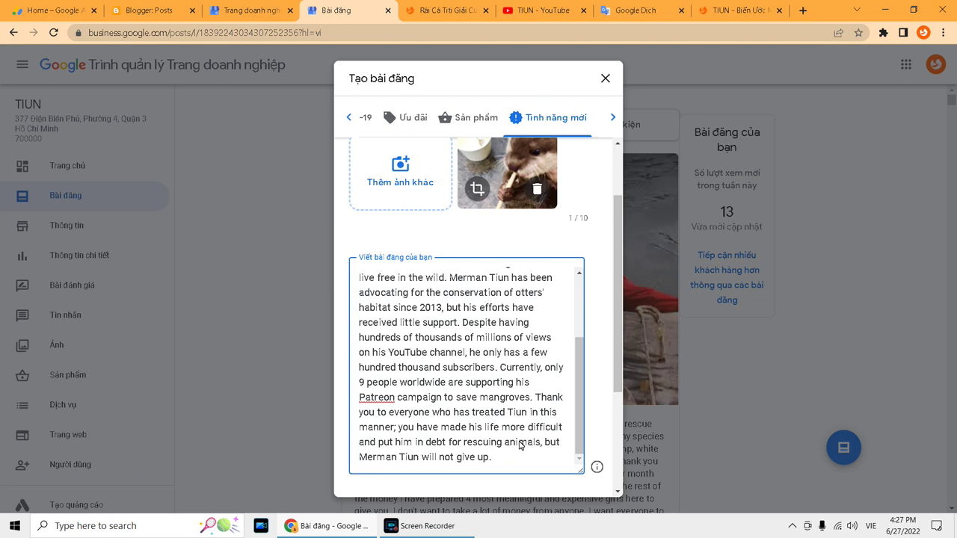
Review the post's text, button and link, and publish the business post
scroll(522, 444, "up", 2)
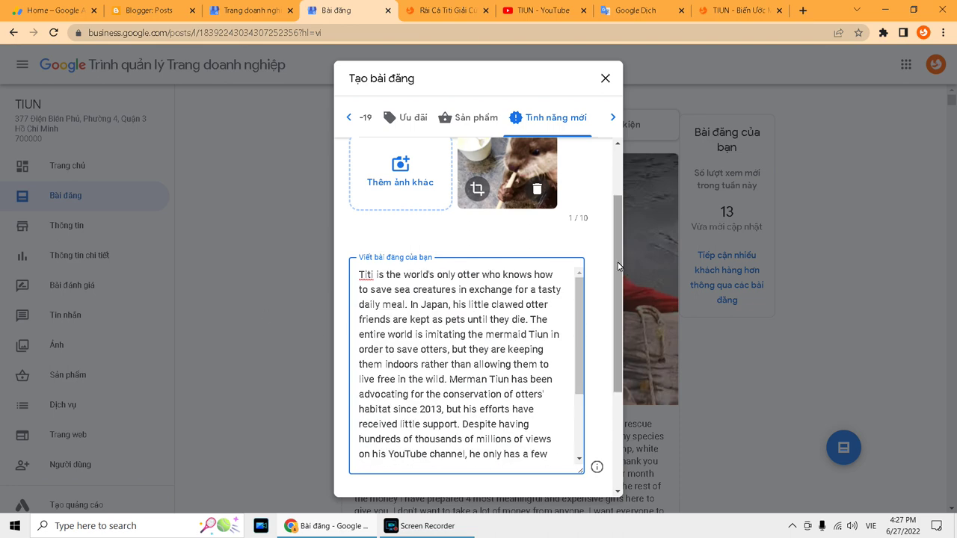
scroll(617, 299, "down", 3)
scroll(582, 288, "down", 1)
scroll(585, 289, "down", 2)
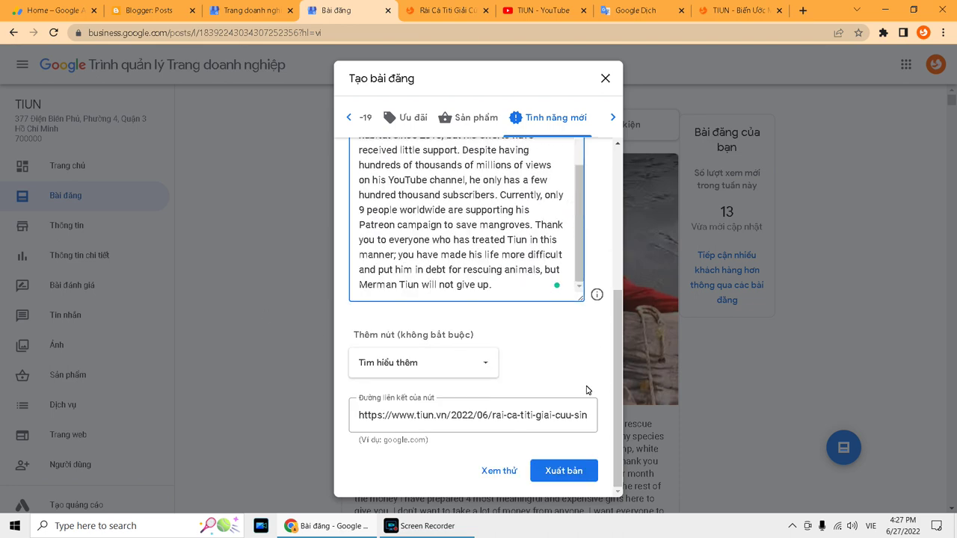
left_click(563, 470)
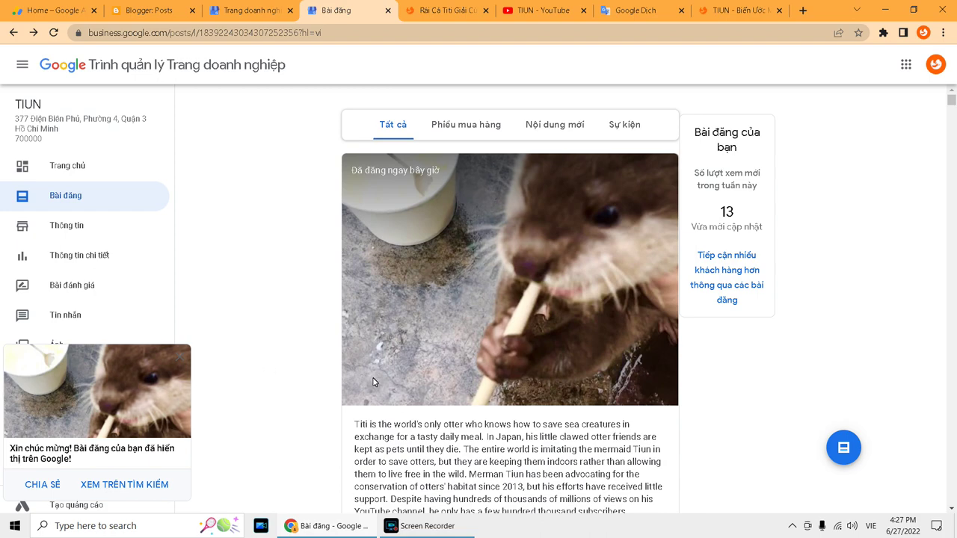
Check the published business post's photo, English text and "Tìm hiểu thêm" button
scroll(374, 382, "down", 3)
scroll(492, 395, "up", 1)
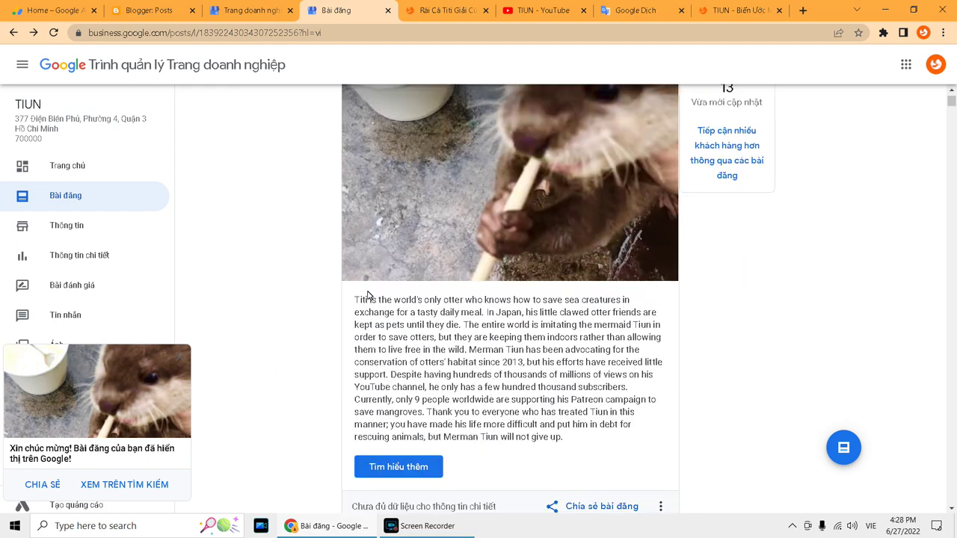
left_click_drag(355, 300, 577, 439)
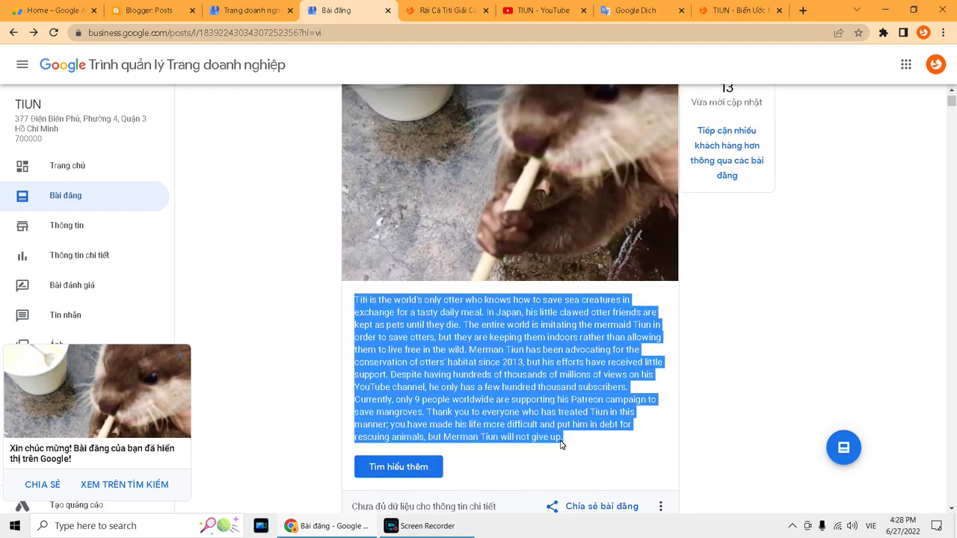
scroll(562, 445, "up", 2)
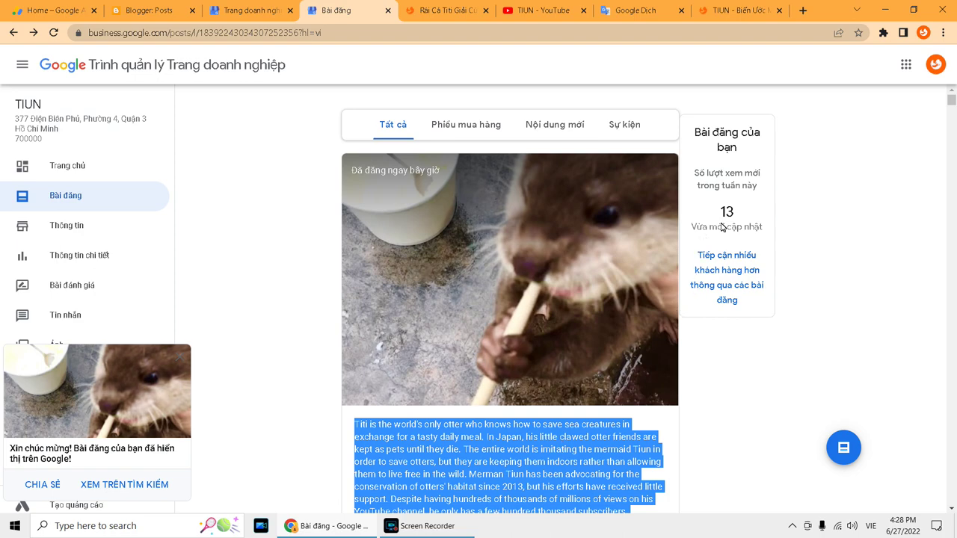
Open the business profile's home page and examine the Maps views in its performance section
left_click(75, 165)
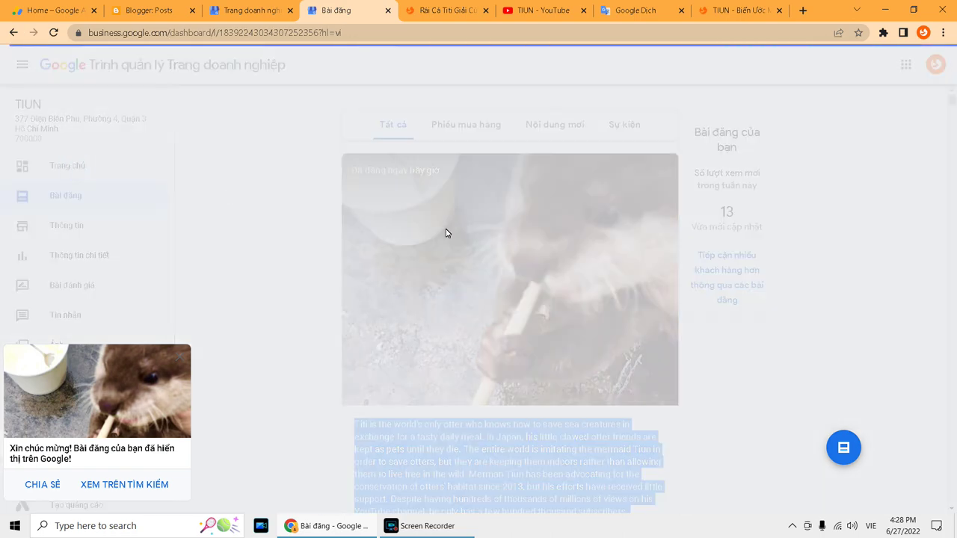
scroll(770, 349, "down", 8)
scroll(769, 352, "up", 1)
scroll(770, 352, "up", 1)
left_click_drag(798, 317, 823, 315)
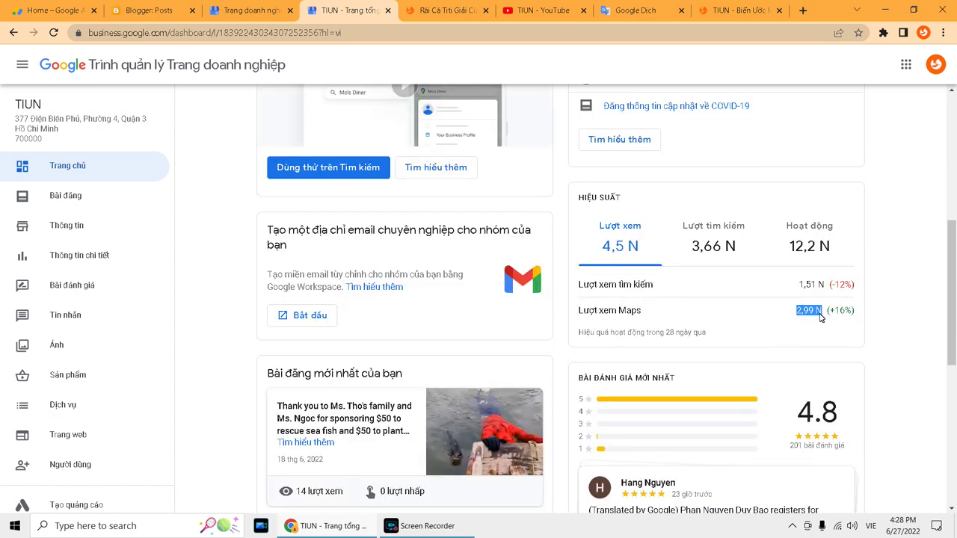
Examine the search views and open the searches breakdown in the profile's performance section
triple_click(802, 287)
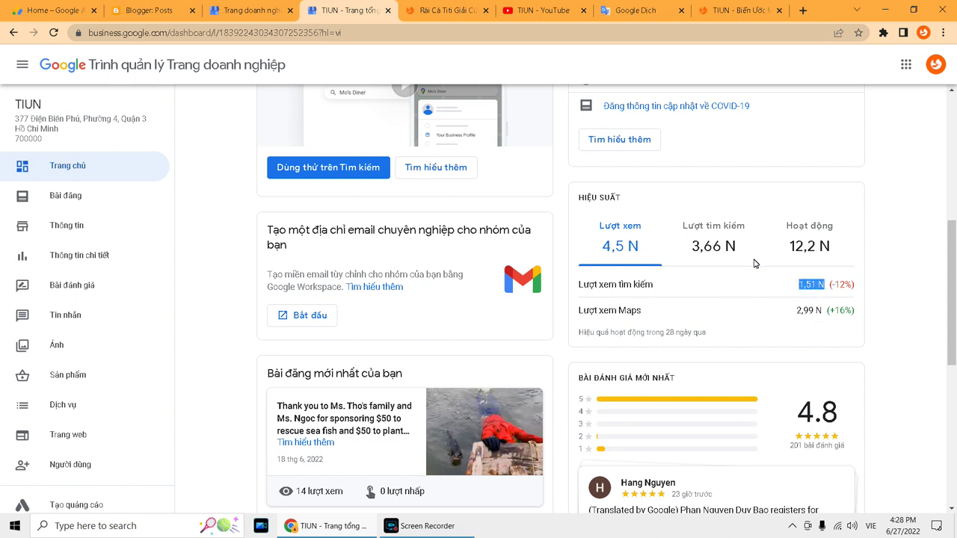
left_click(688, 259)
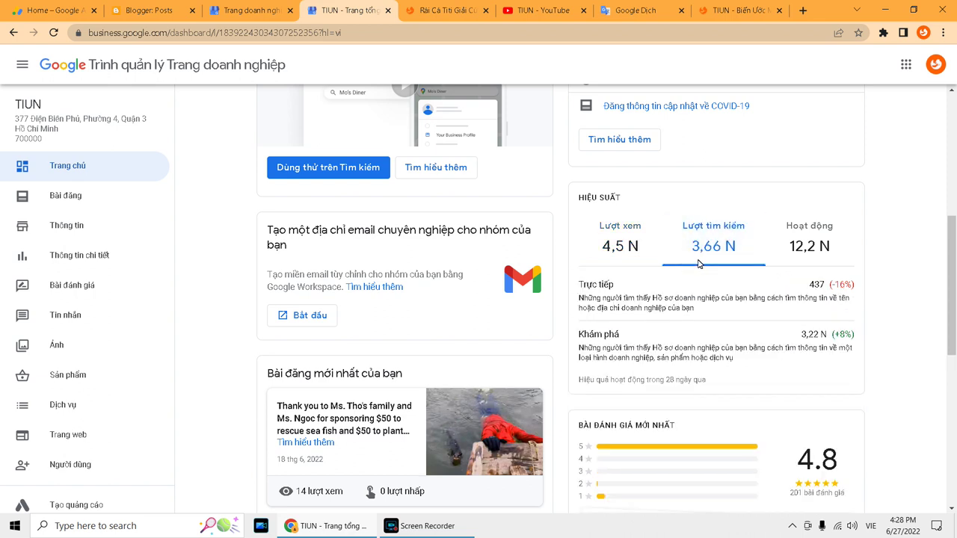
left_click(572, 35)
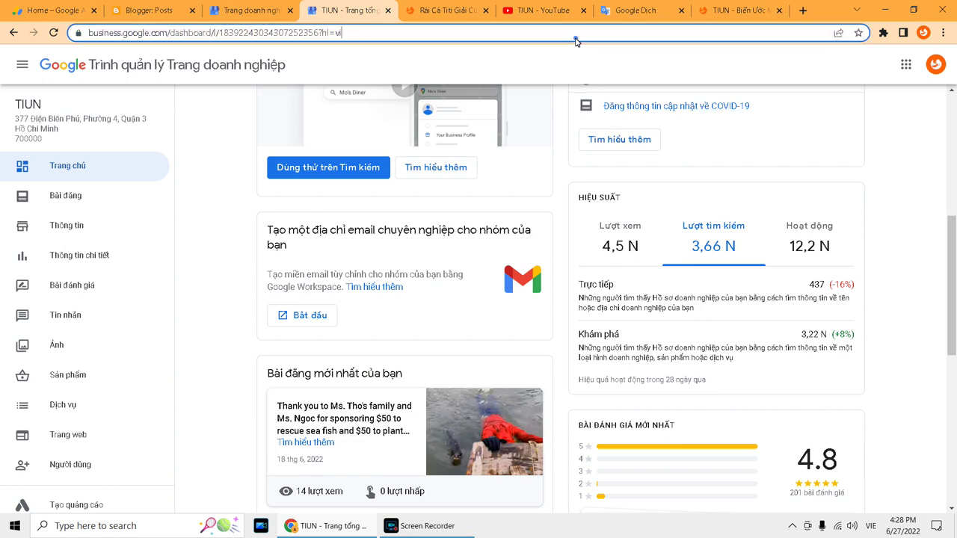
type("tiun.vn")
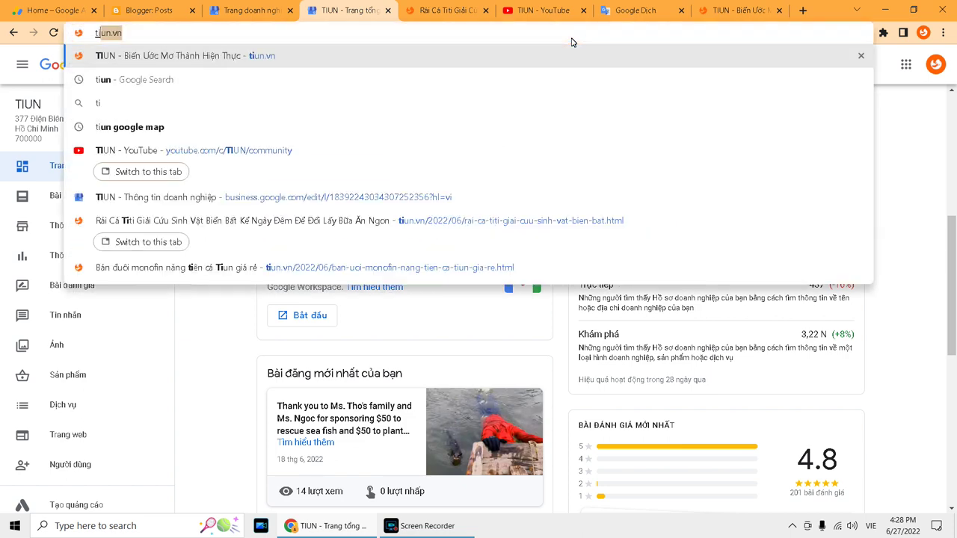
key("Return")
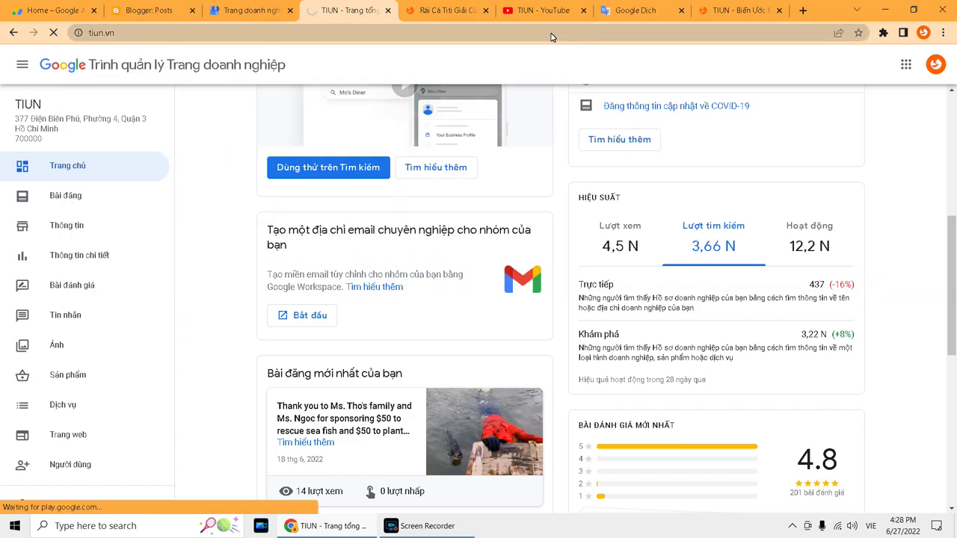
Search Google for "tiun"
left_click(551, 36)
type("tiun")
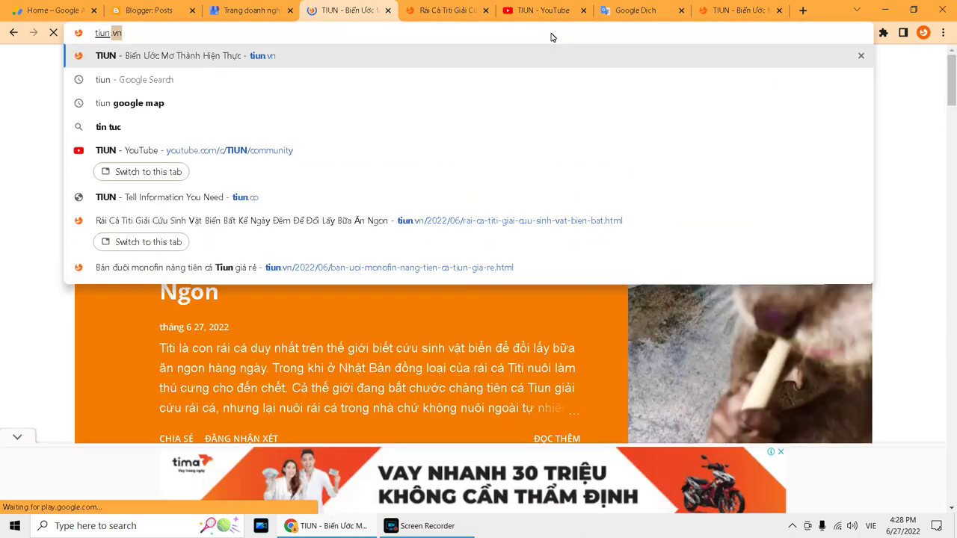
key("BackSpace")
key("BackSpace")
type("n")
key("Return")
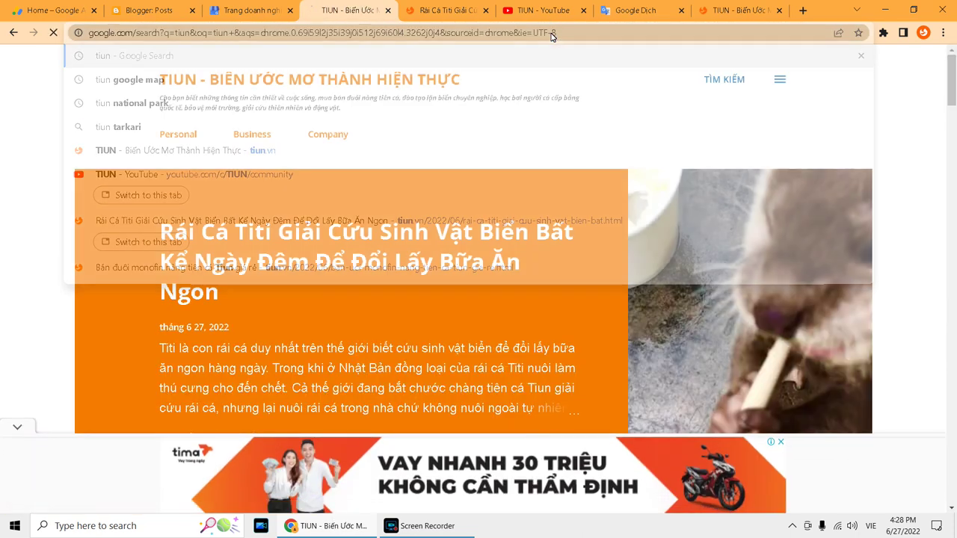
Find the new Titi update in the TIUN business panel of the search results and check its photo, text and link
scroll(598, 197, "down", 8)
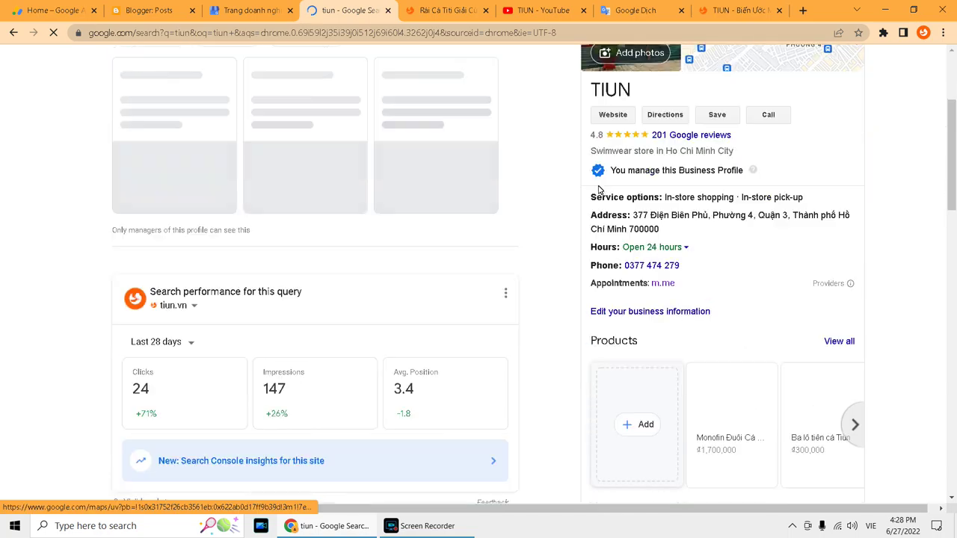
scroll(703, 247, "down", 3)
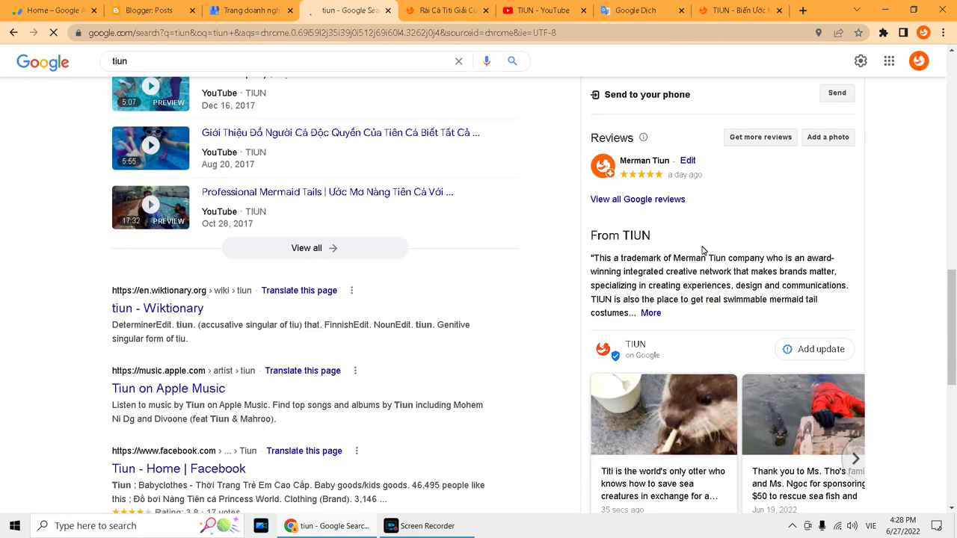
scroll(232, 238, "up", 2)
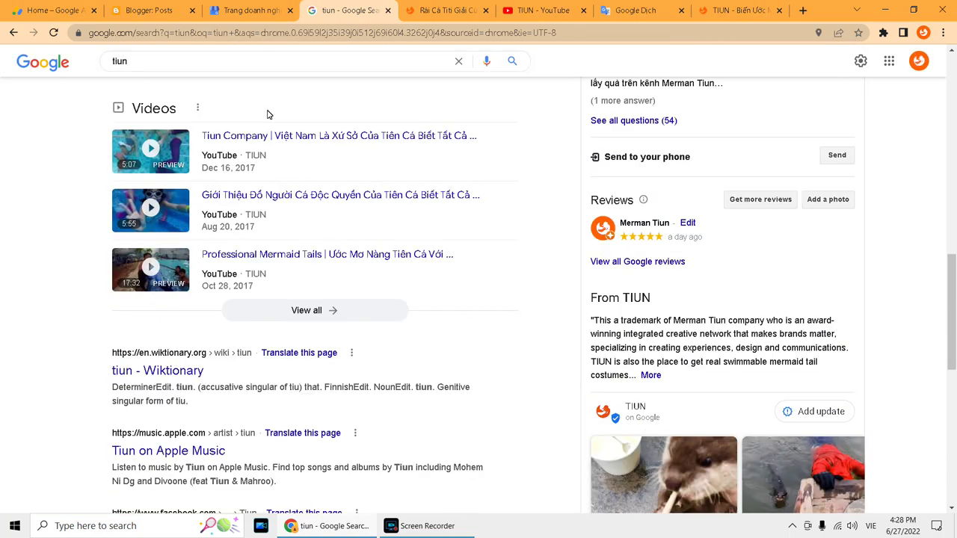
scroll(461, 269, "down", 2)
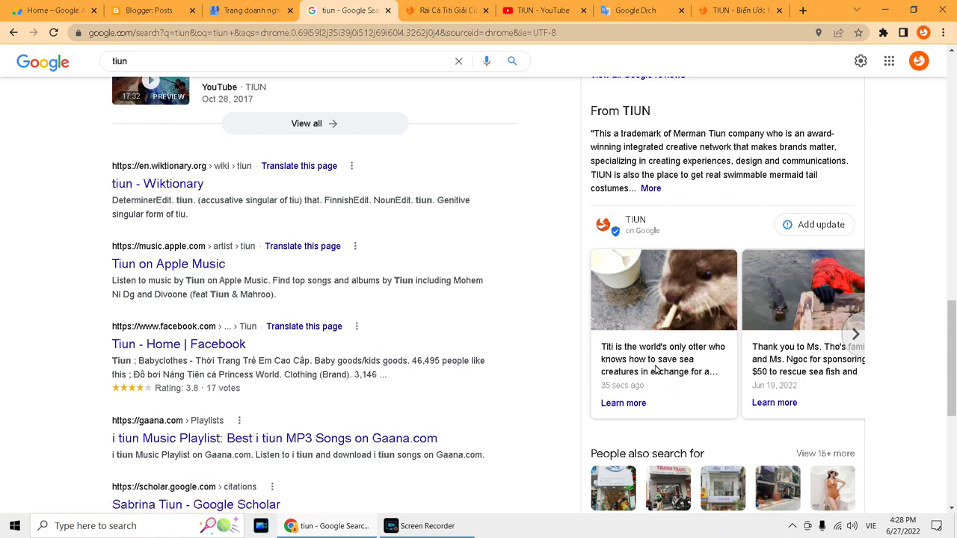
Open the business website tiun.co and look through its Updates section
left_click(300, 37)
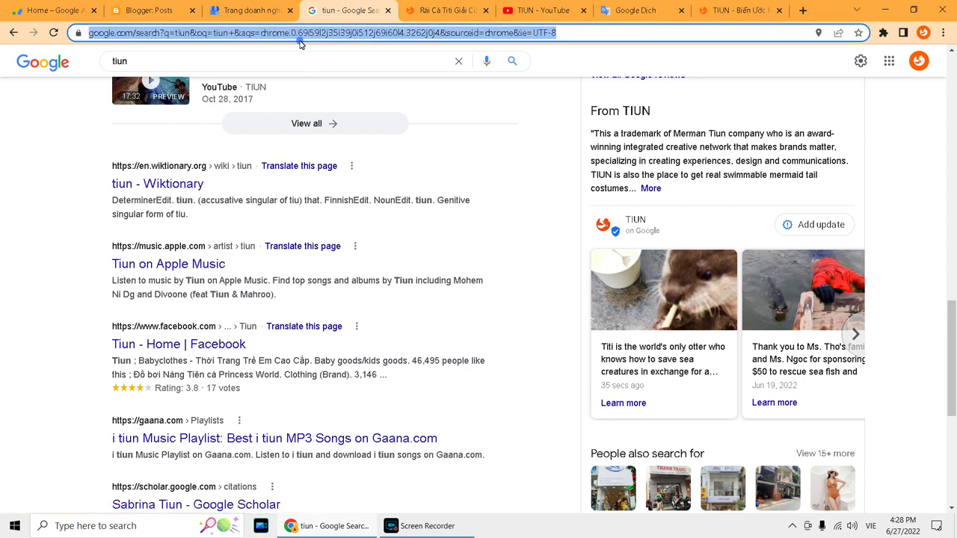
type("tiun.co")
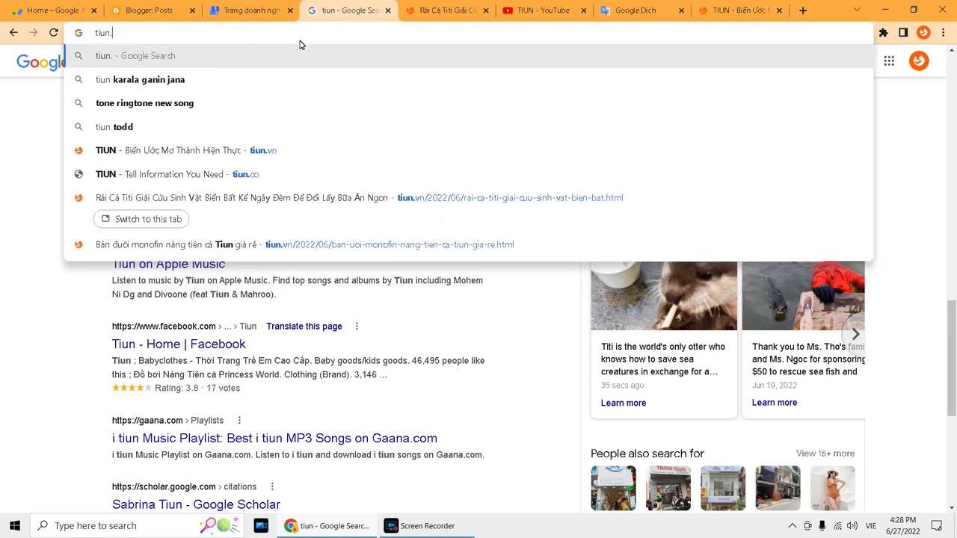
key("Return")
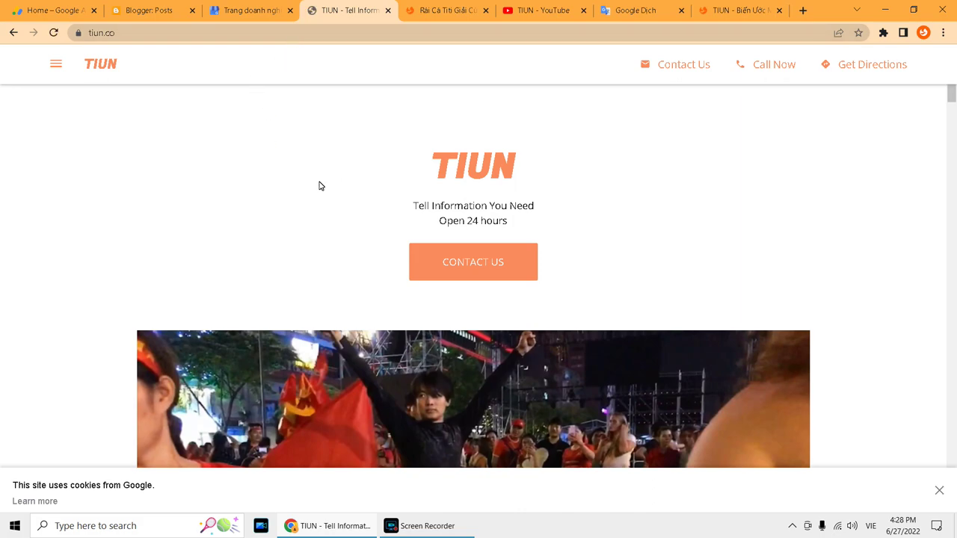
scroll(378, 272, "down", 9)
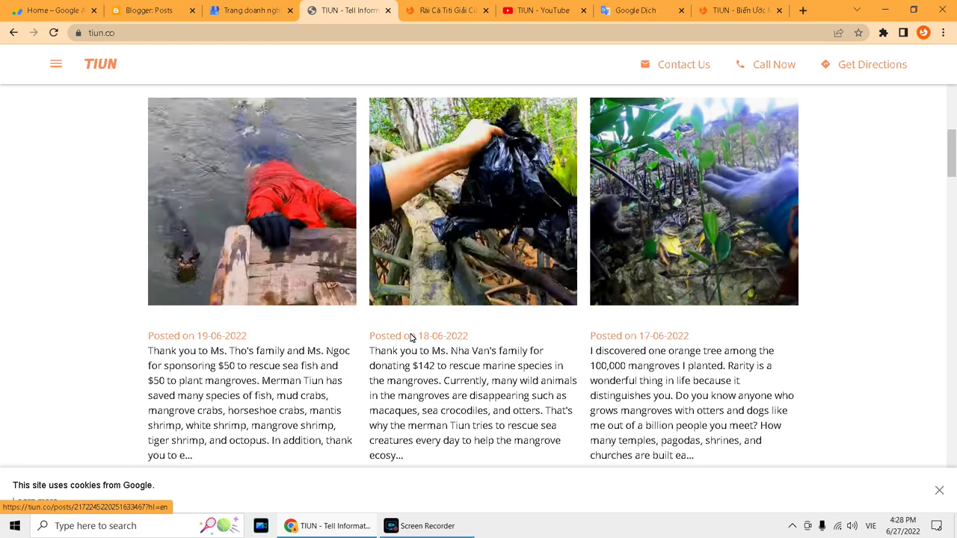
scroll(409, 338, "down", 2)
scroll(410, 338, "up", 10)
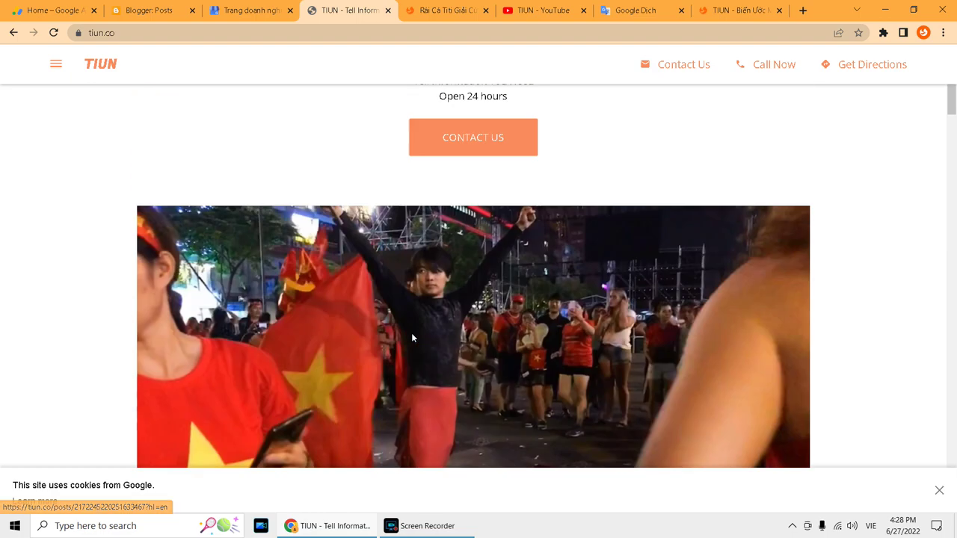
scroll(411, 317, "down", 10)
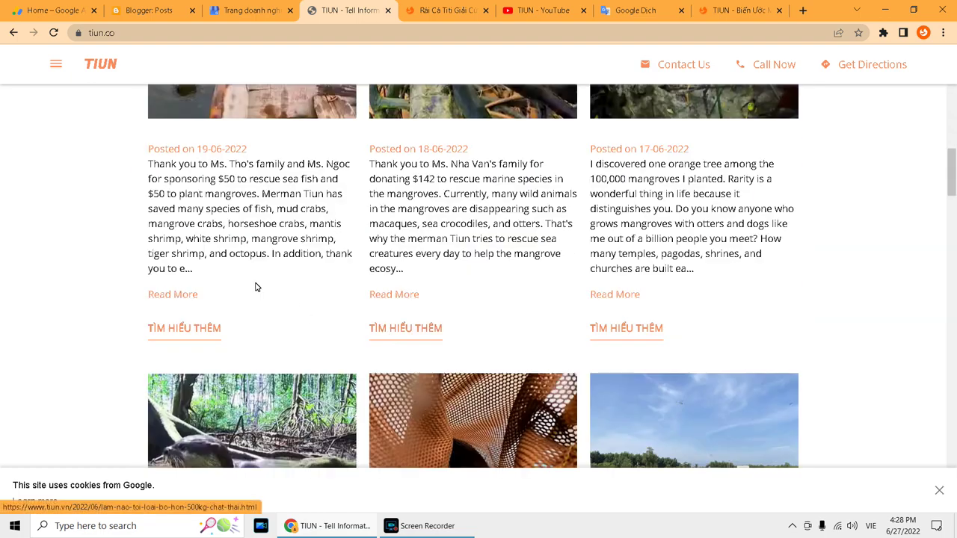
Examine the text of the update posted on 19-06-2022 and the neighbouring updates, and reload the site
left_click_drag(149, 178, 235, 261)
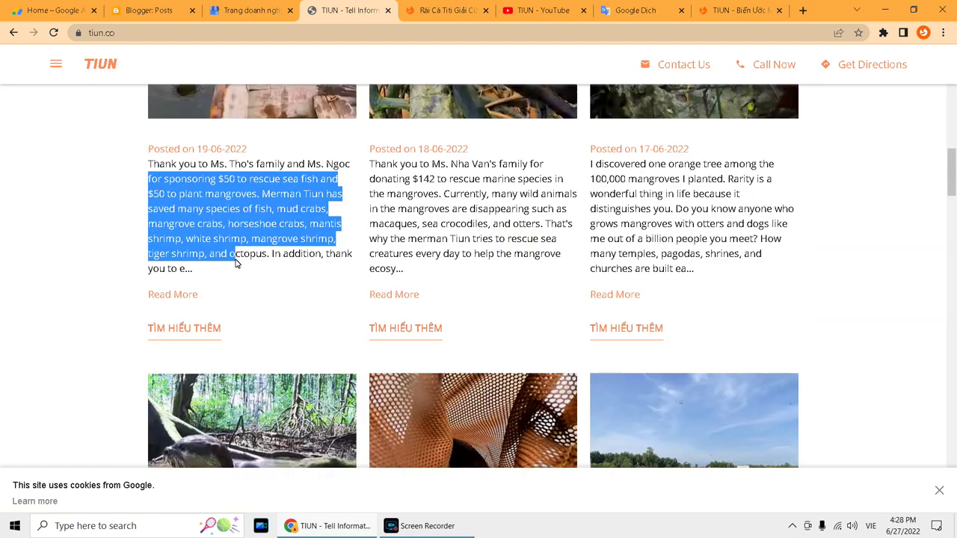
left_click(235, 260)
scroll(338, 301, "down", 3)
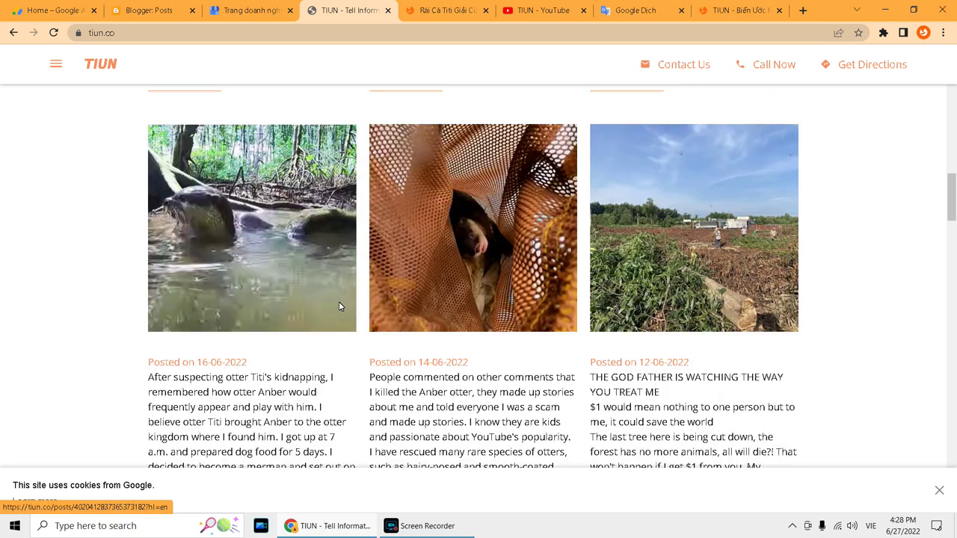
scroll(339, 301, "up", 6)
scroll(321, 308, "up", 1)
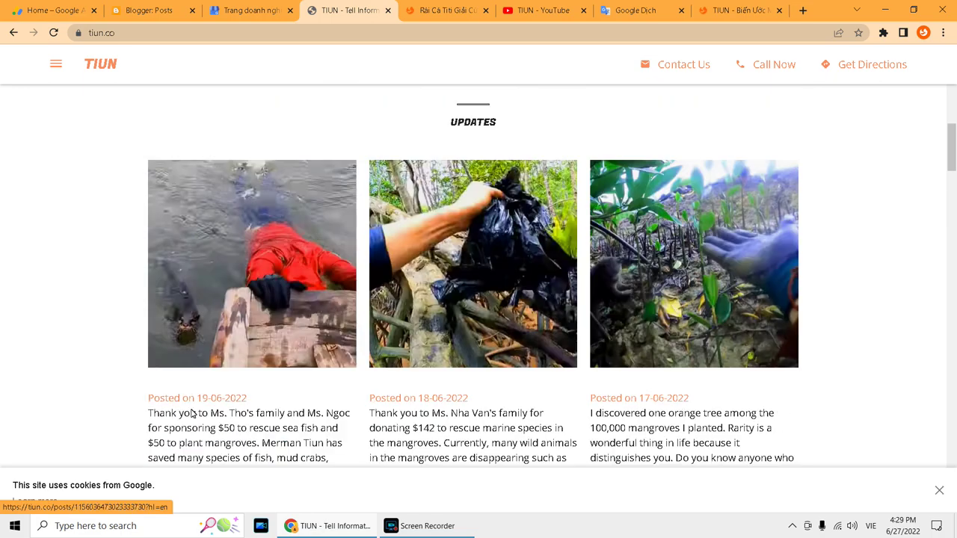
left_click_drag(229, 413, 298, 460)
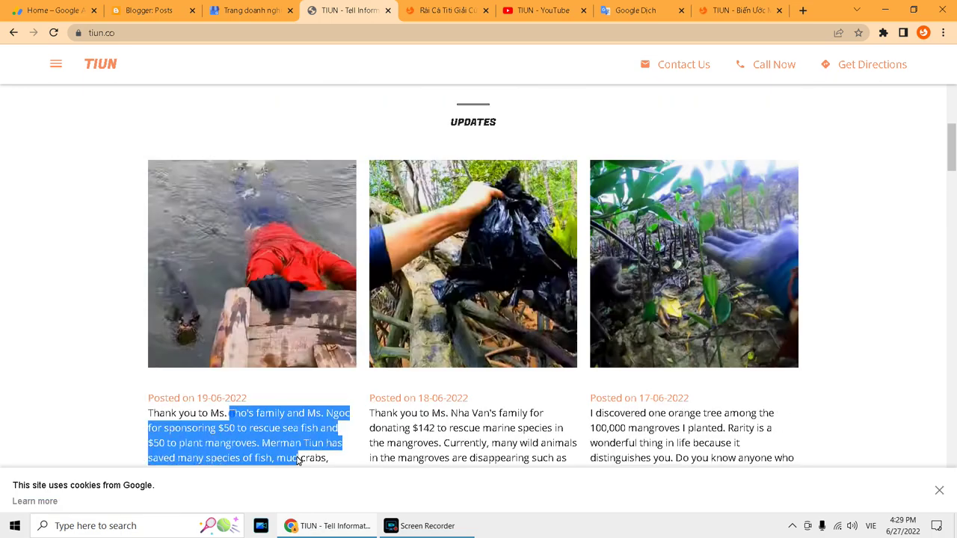
scroll(262, 336, "down", 3)
left_click(270, 302)
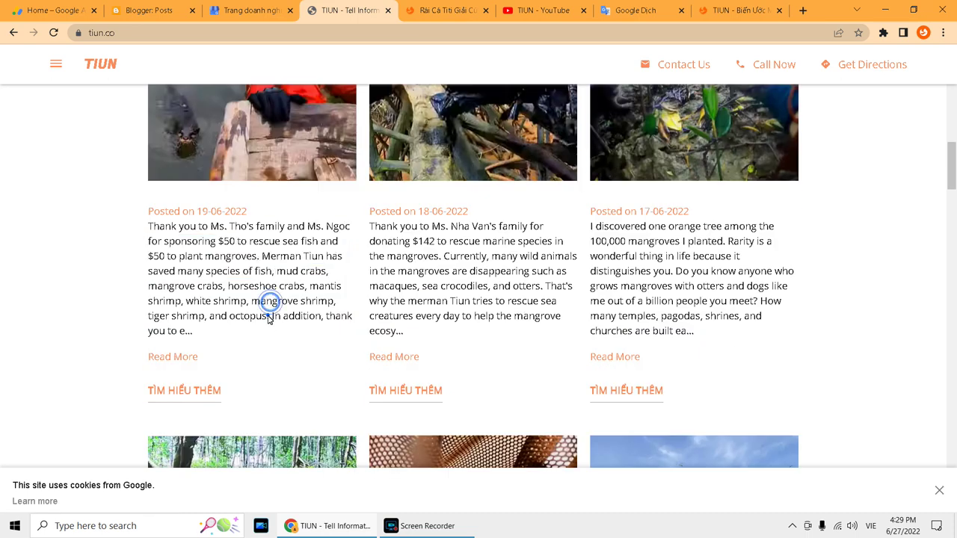
left_click_drag(269, 317, 198, 258)
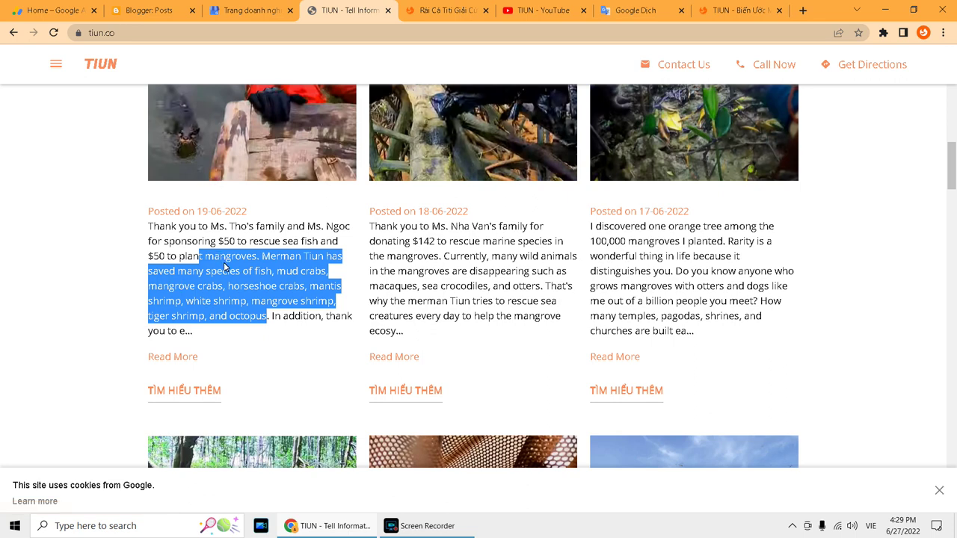
left_click(102, 33)
key("Return")
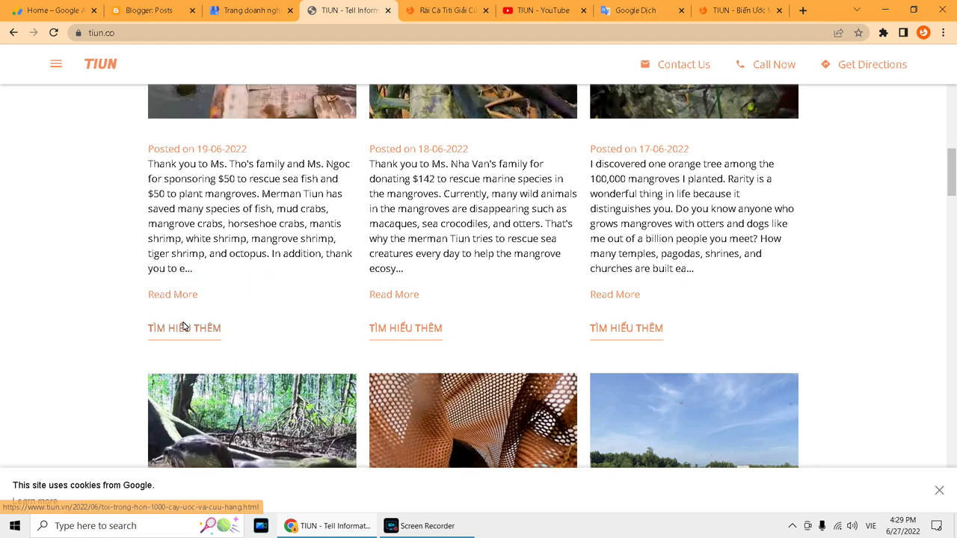
Open the full 19-06-2022 update and follow its "Tìm hiểu thêm" link to the blog article
left_click(179, 295)
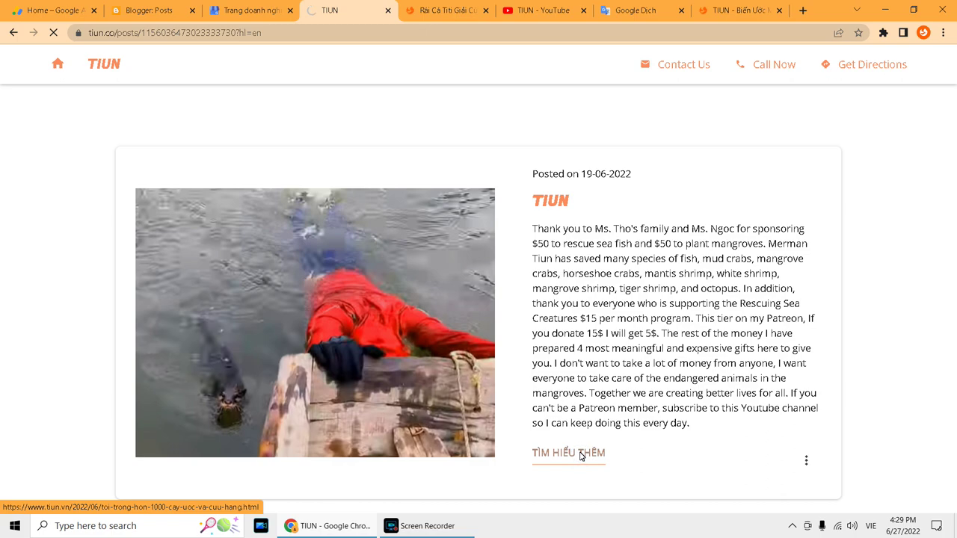
scroll(479, 367, "down", 2)
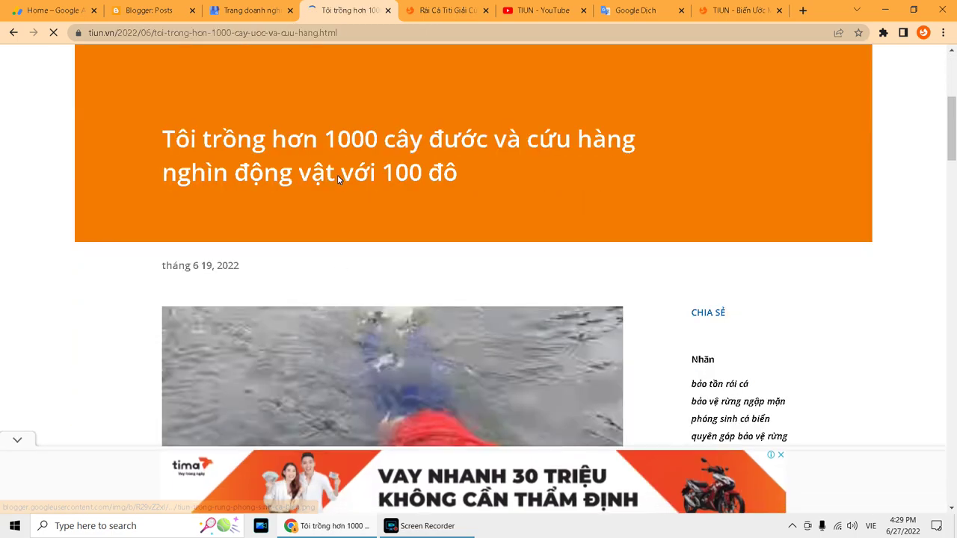
Examine the linked article's title, Vietnamese text and embedded YouTube video down to the comment section
left_click_drag(163, 139, 502, 337)
scroll(501, 347, "down", 3)
scroll(501, 347, "down", 10)
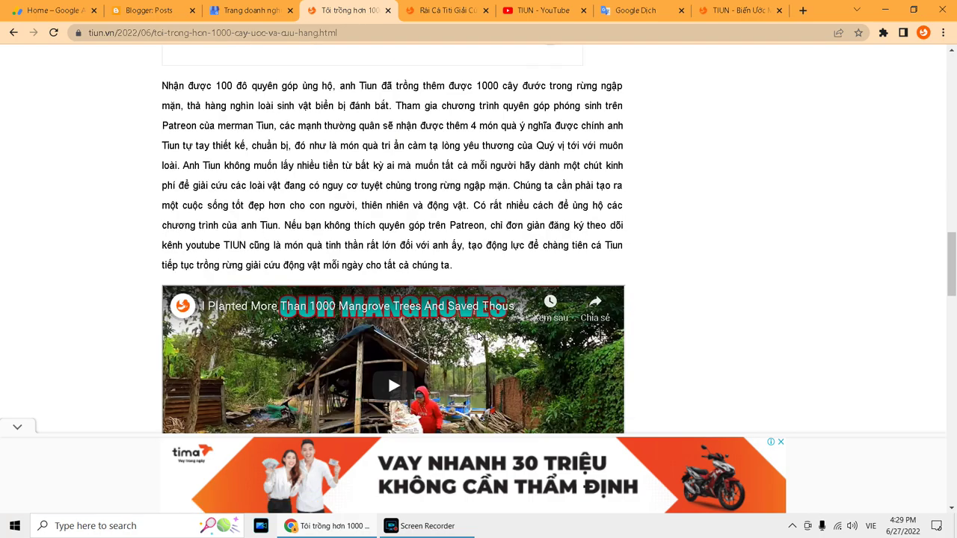
scroll(478, 335, "down", 3)
scroll(479, 336, "up", 3)
scroll(479, 336, "down", 4)
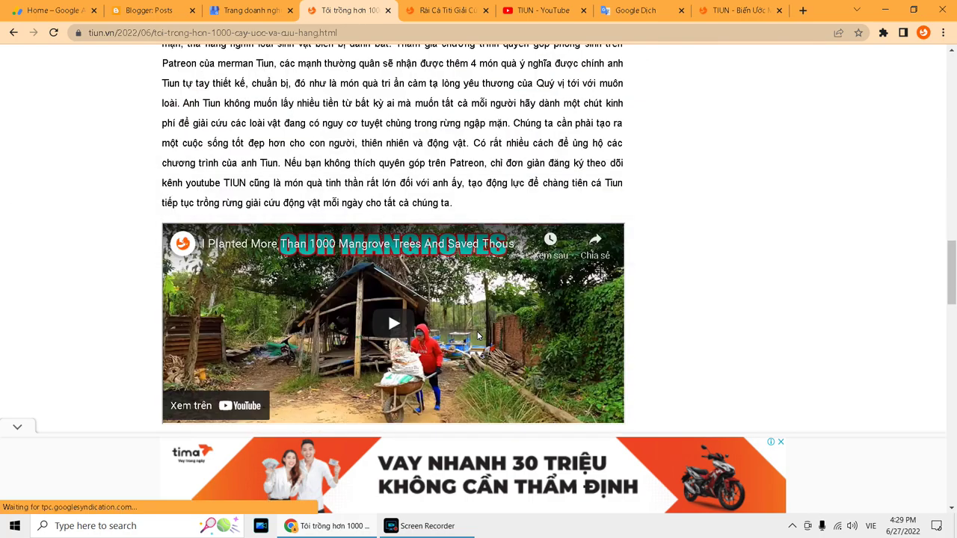
scroll(450, 350, "down", 4)
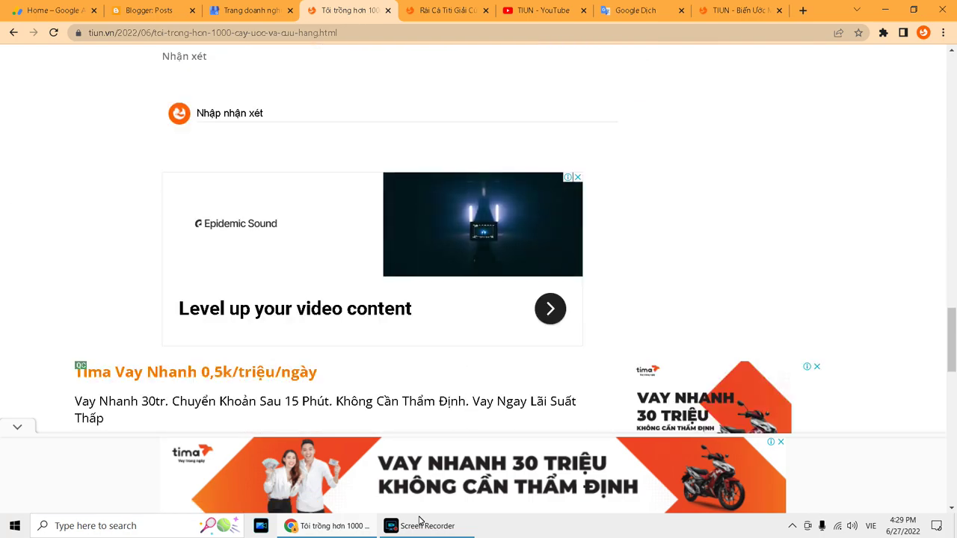